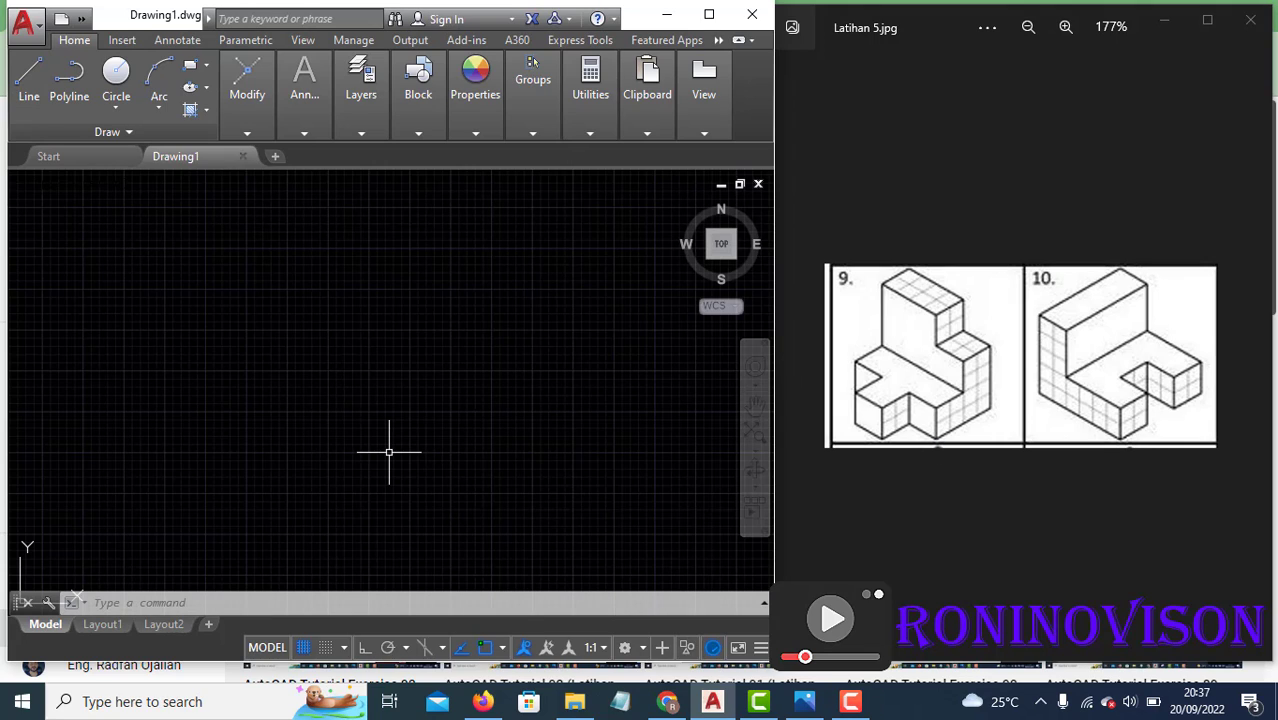
Step: Set Isometric snap in Drafting Settings (DS) so the grid shows isometric lines
key("Escape")
key("Escape")
key("Escape")
type("ds")
key("Return")
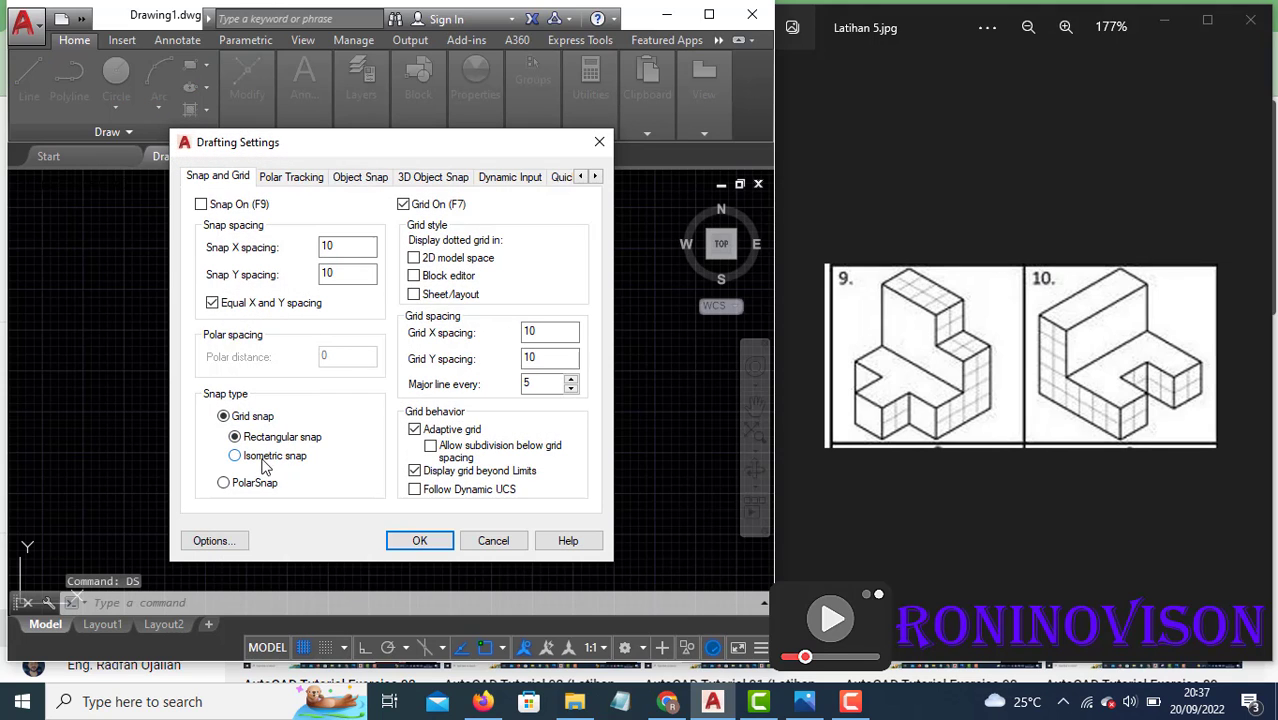
left_click(263, 458)
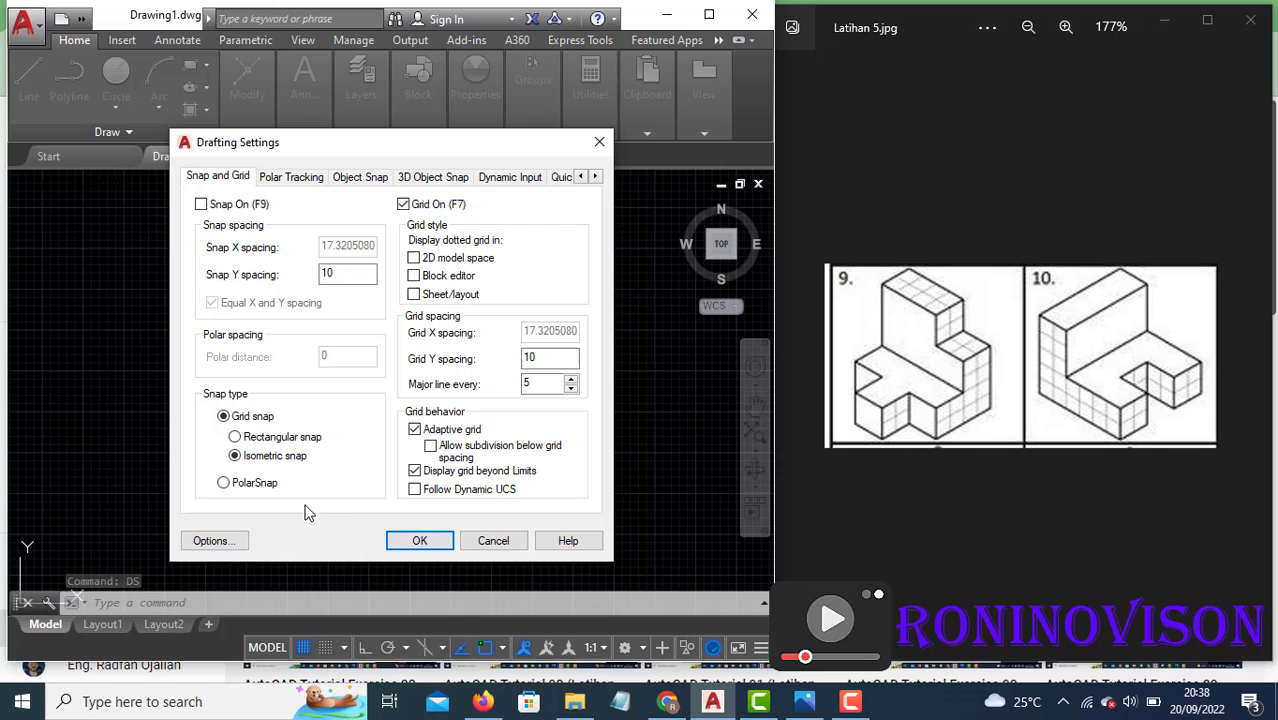
left_click(418, 541)
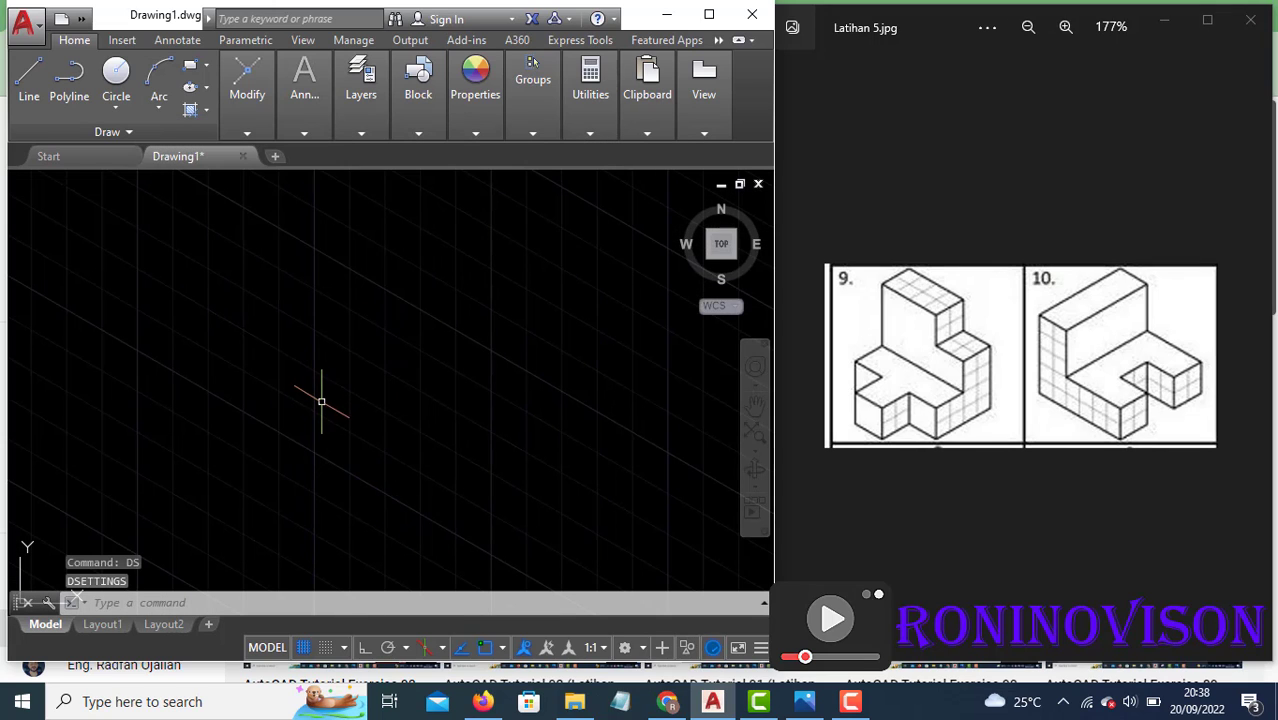
Step: Start the outline with Ortho on and draw the first 40-unit edge on the top isoplane
key("Return")
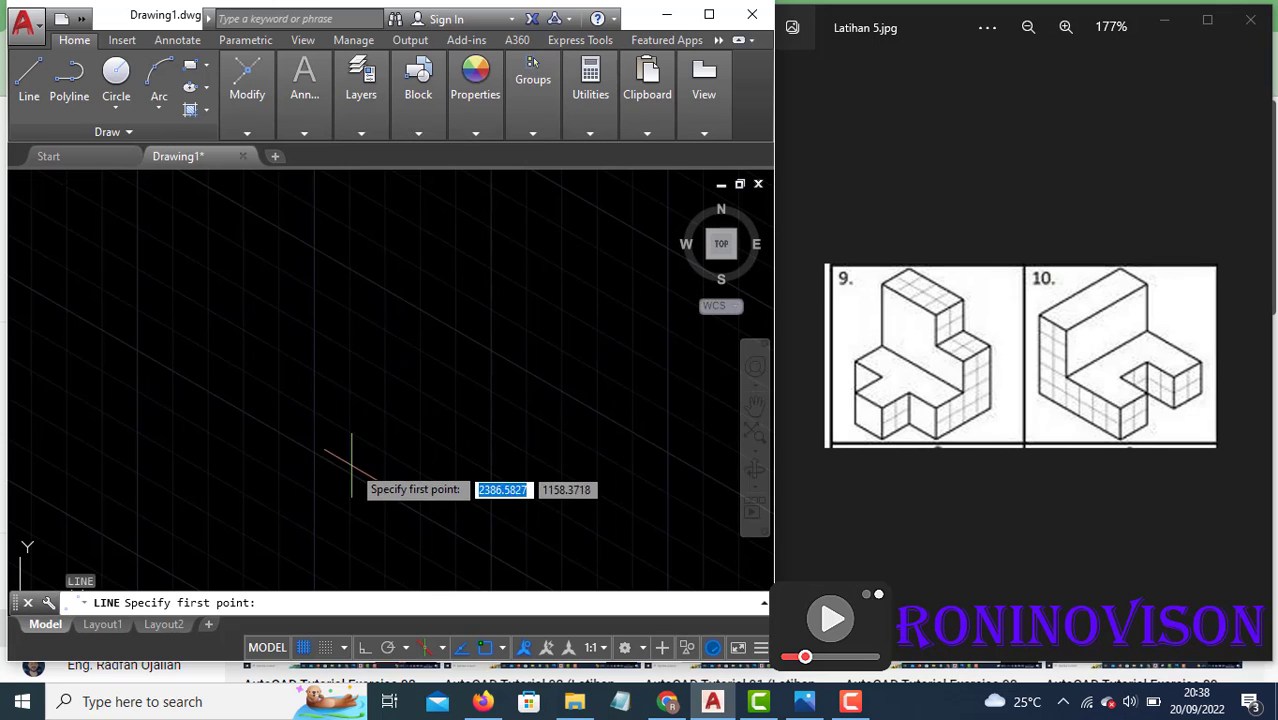
left_click(360, 440)
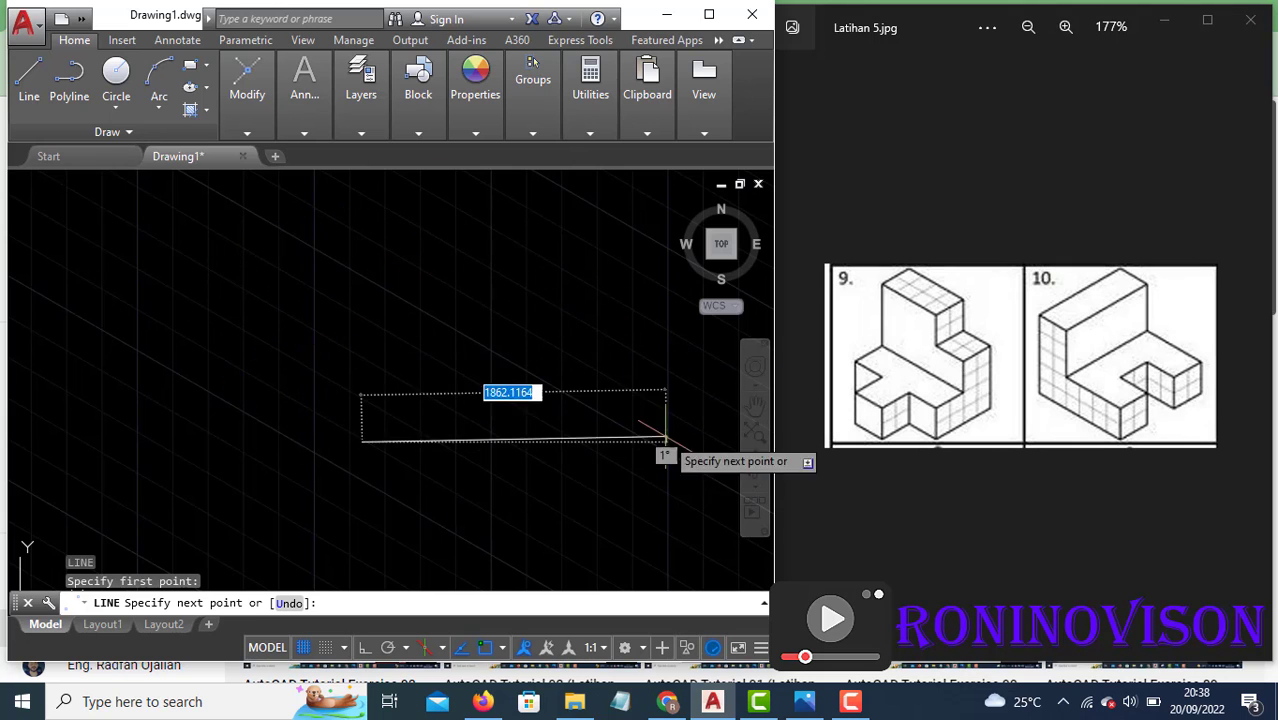
key("F8")
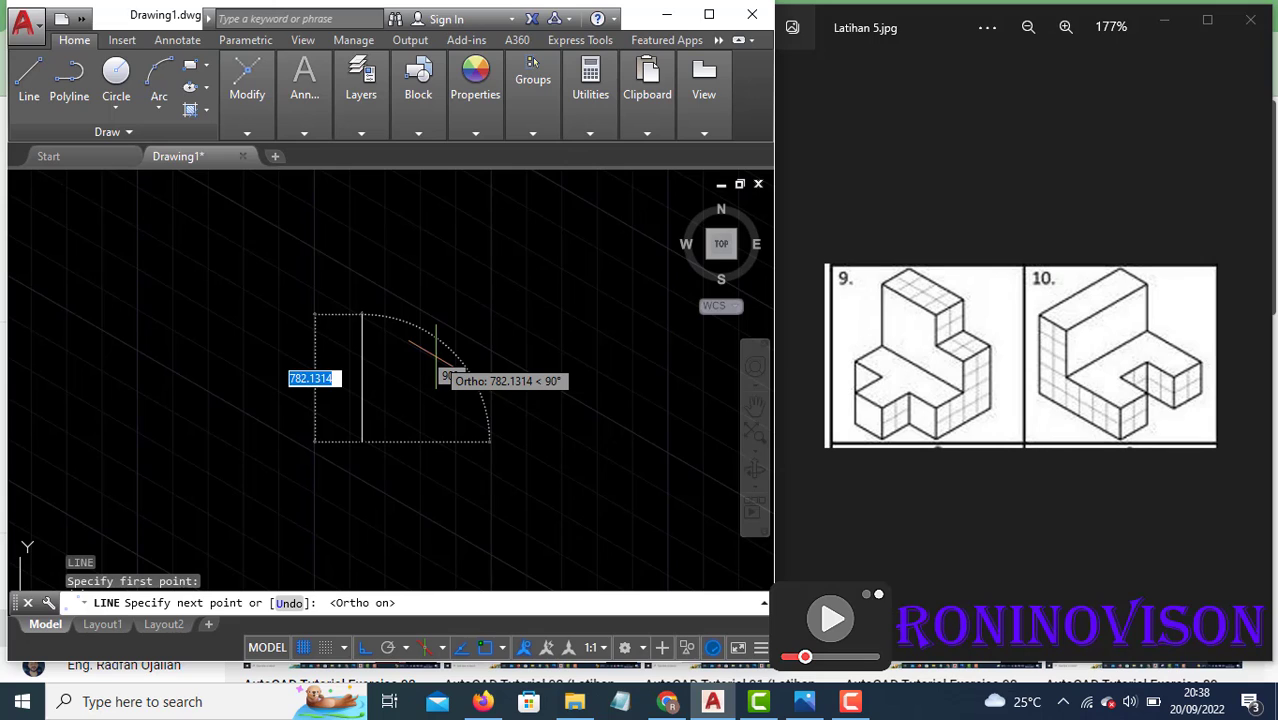
key("F5")
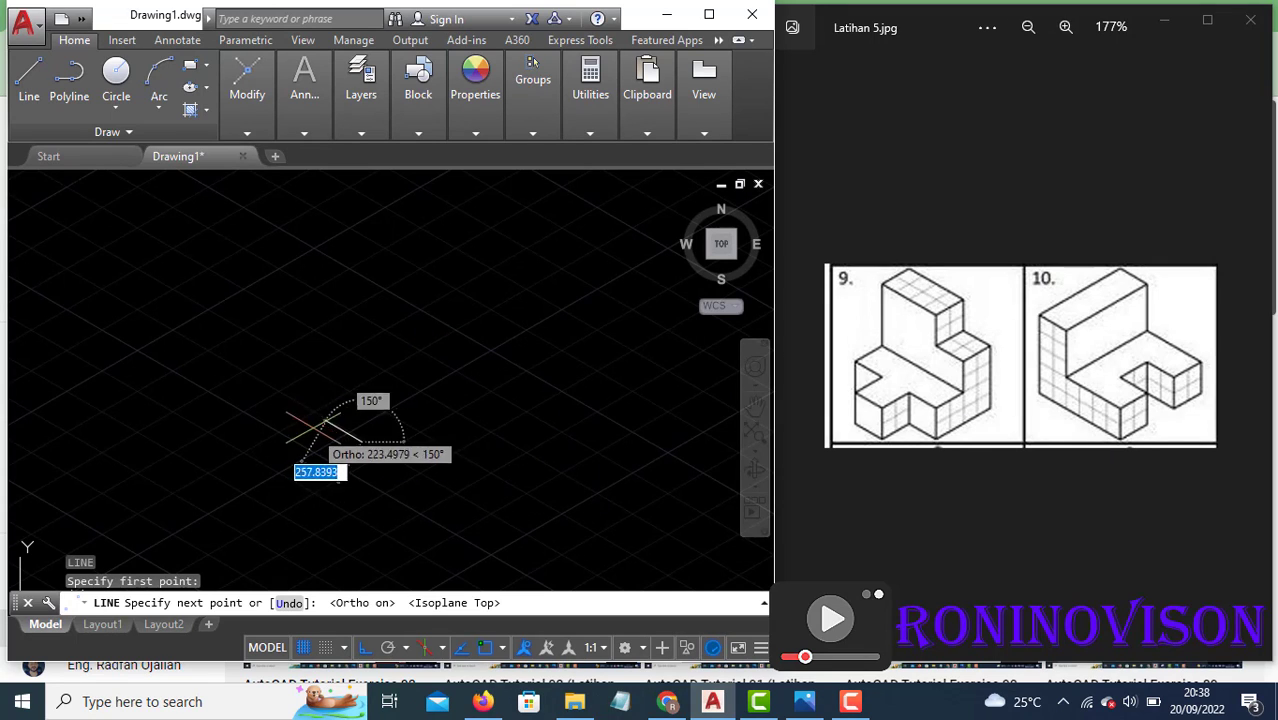
type("40")
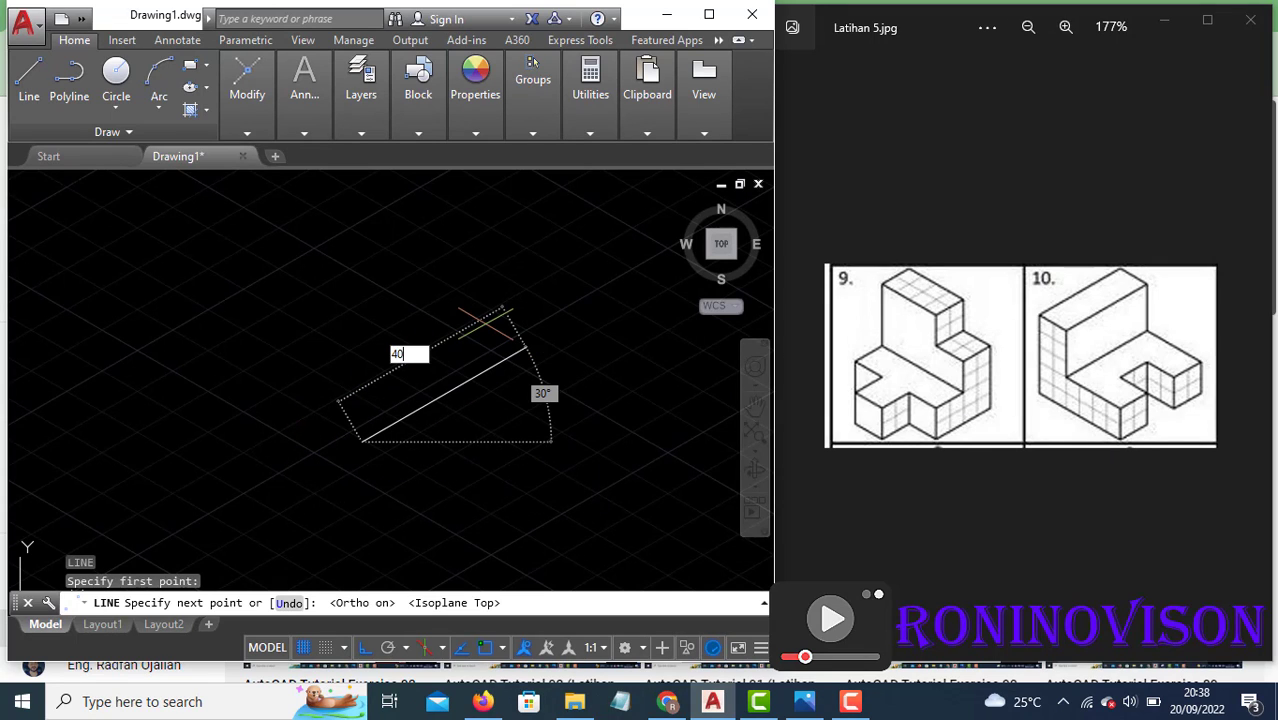
key("Return")
Step: Continue with a 40-unit vertical edge and three 20-unit edges, then end the line
scroll(372, 440, "up", 4)
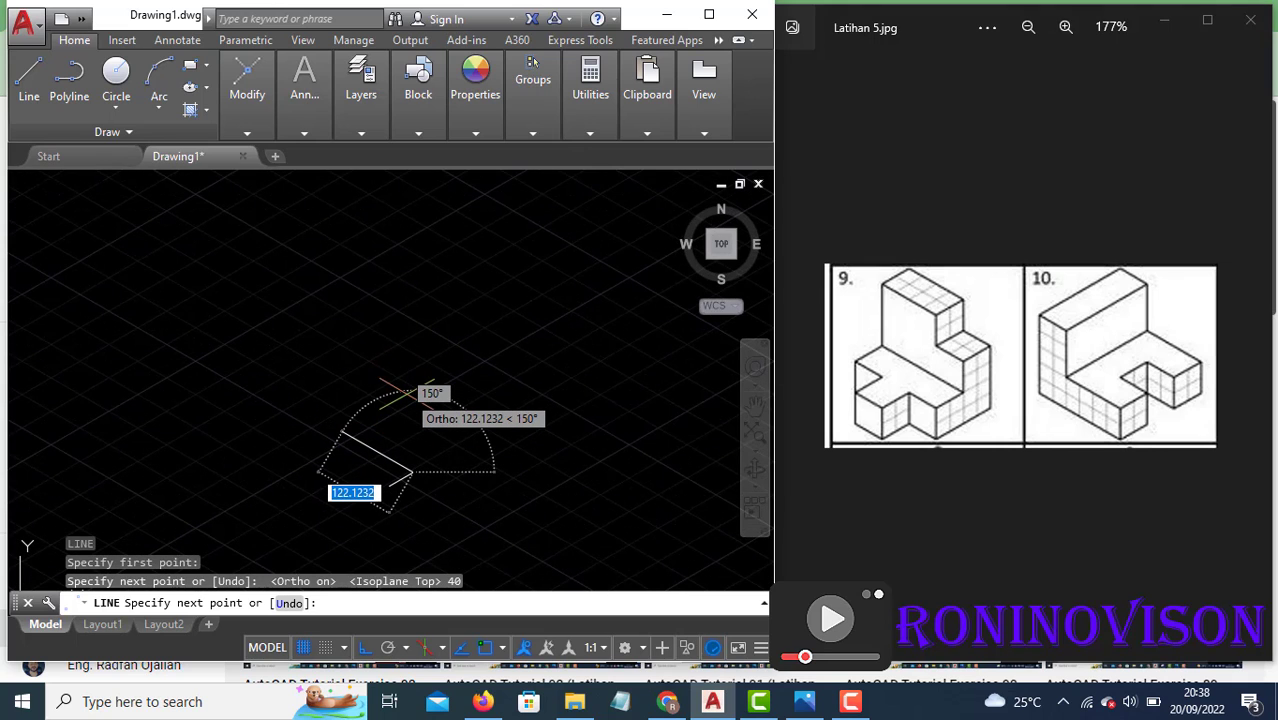
key("F5")
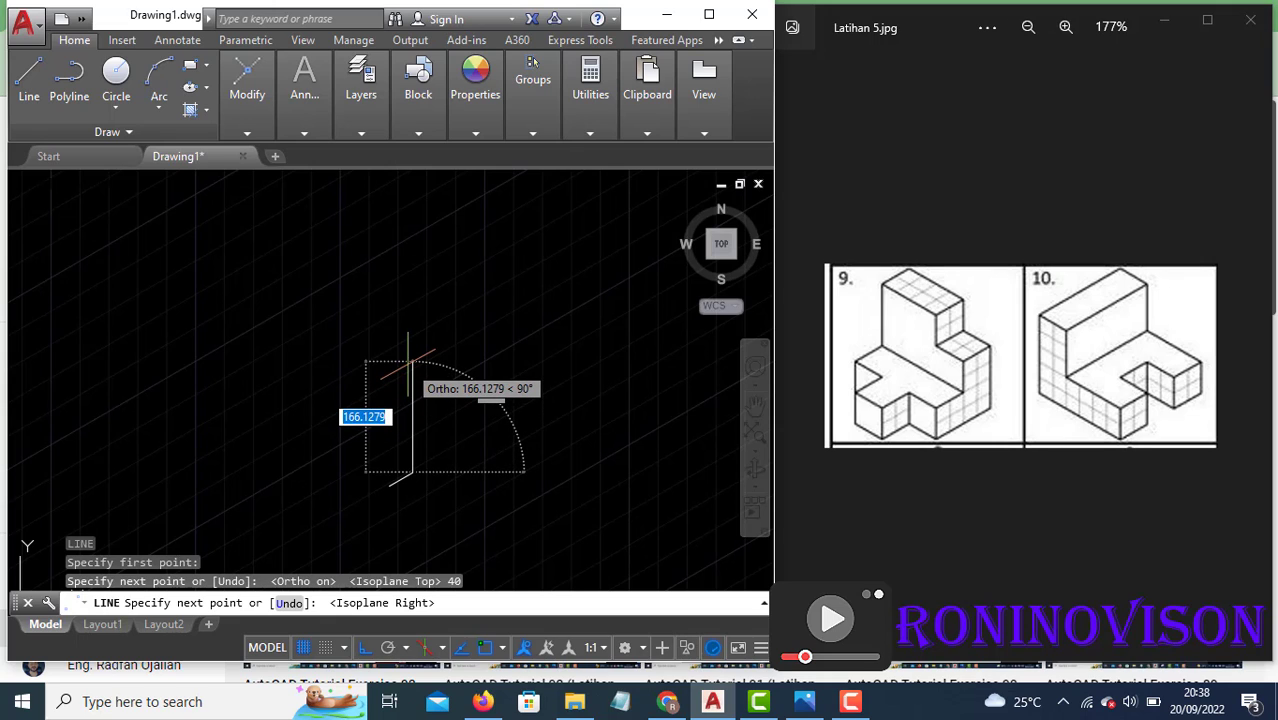
type("40")
key("Return")
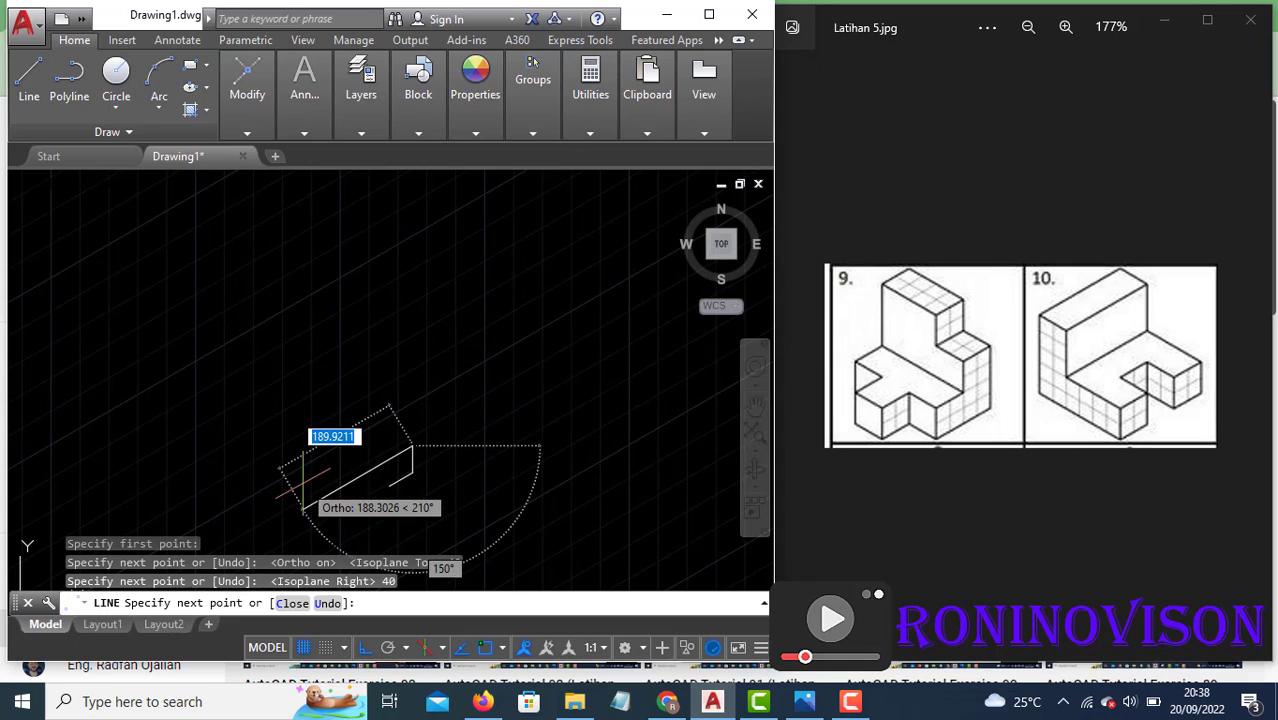
scroll(374, 466, "up", 2)
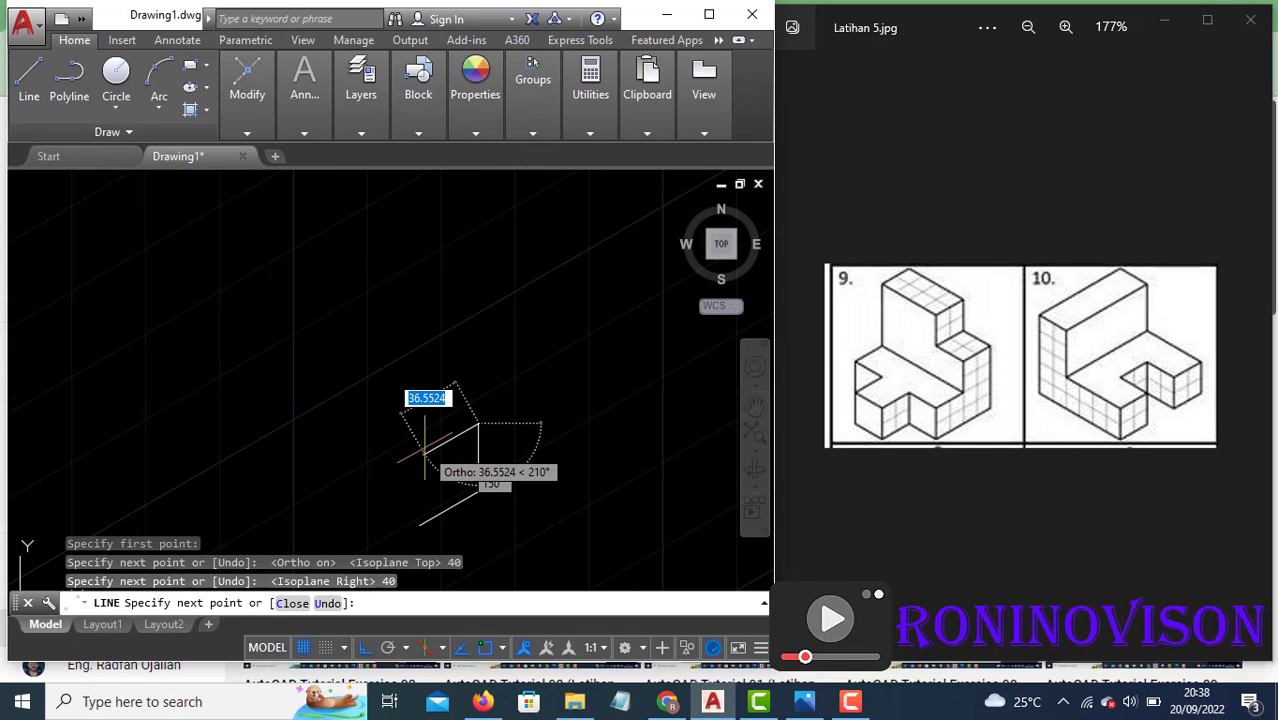
type("20")
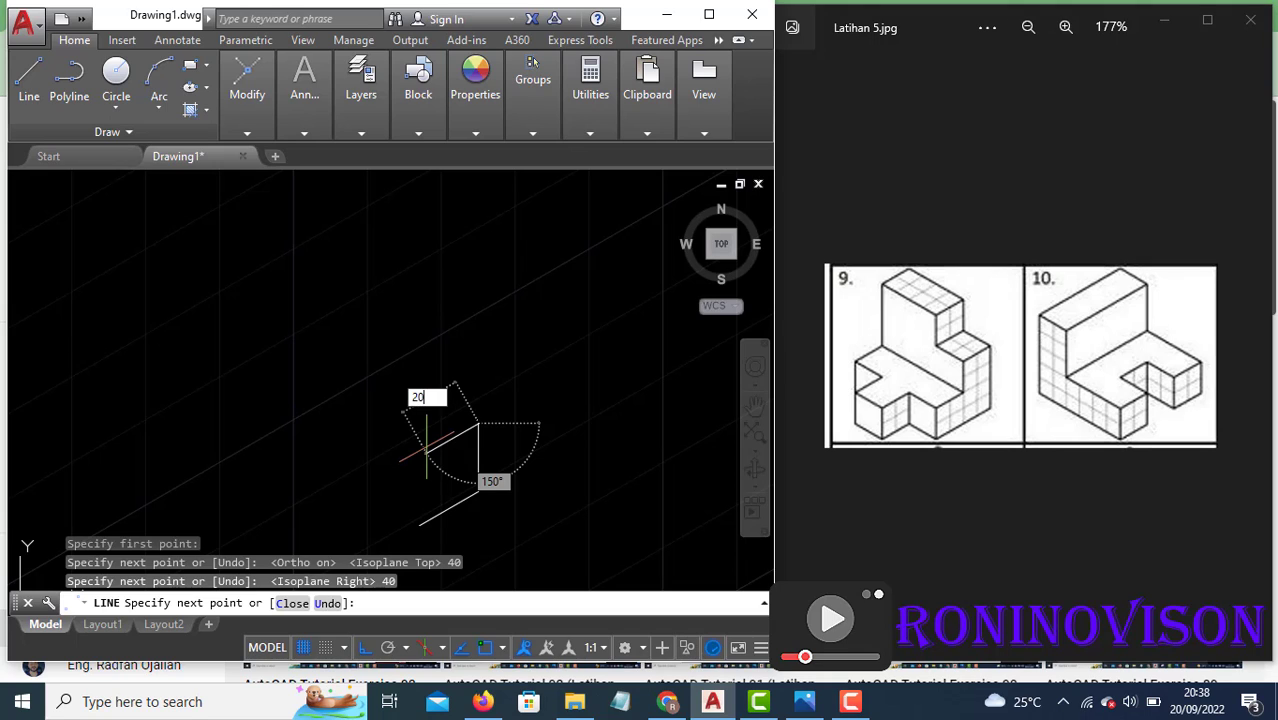
key("Return")
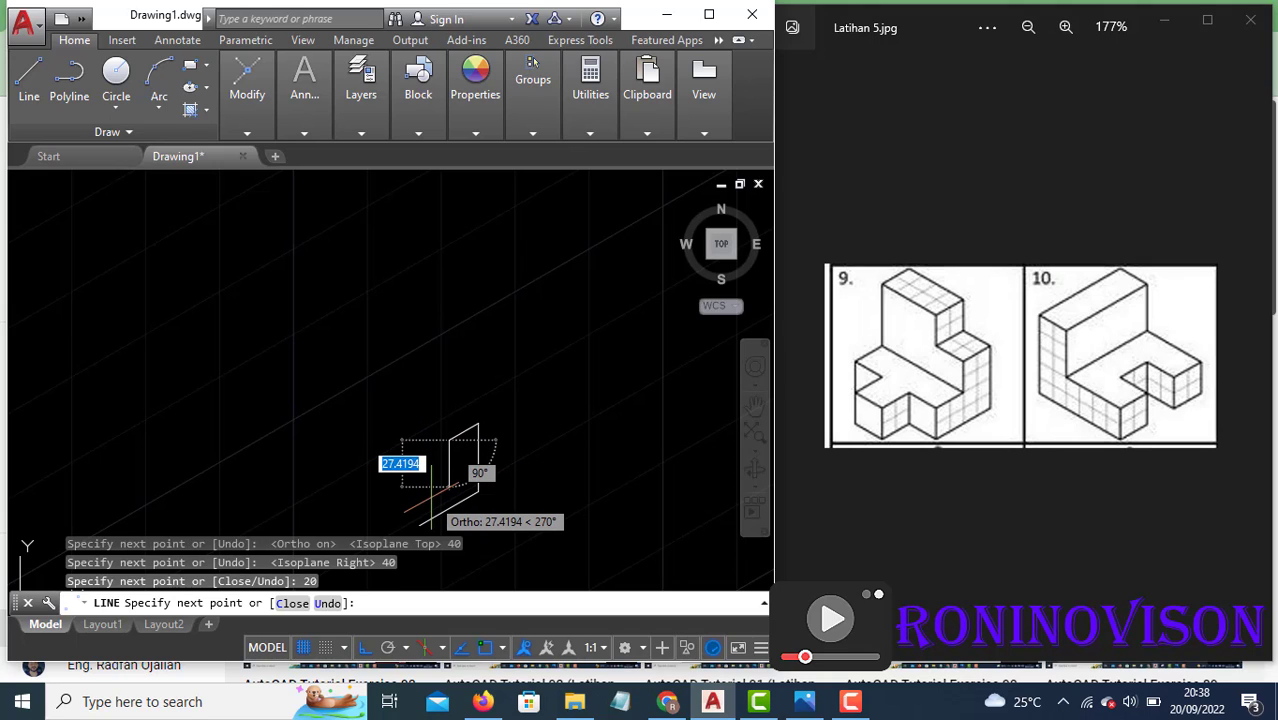
type("20")
key("Return")
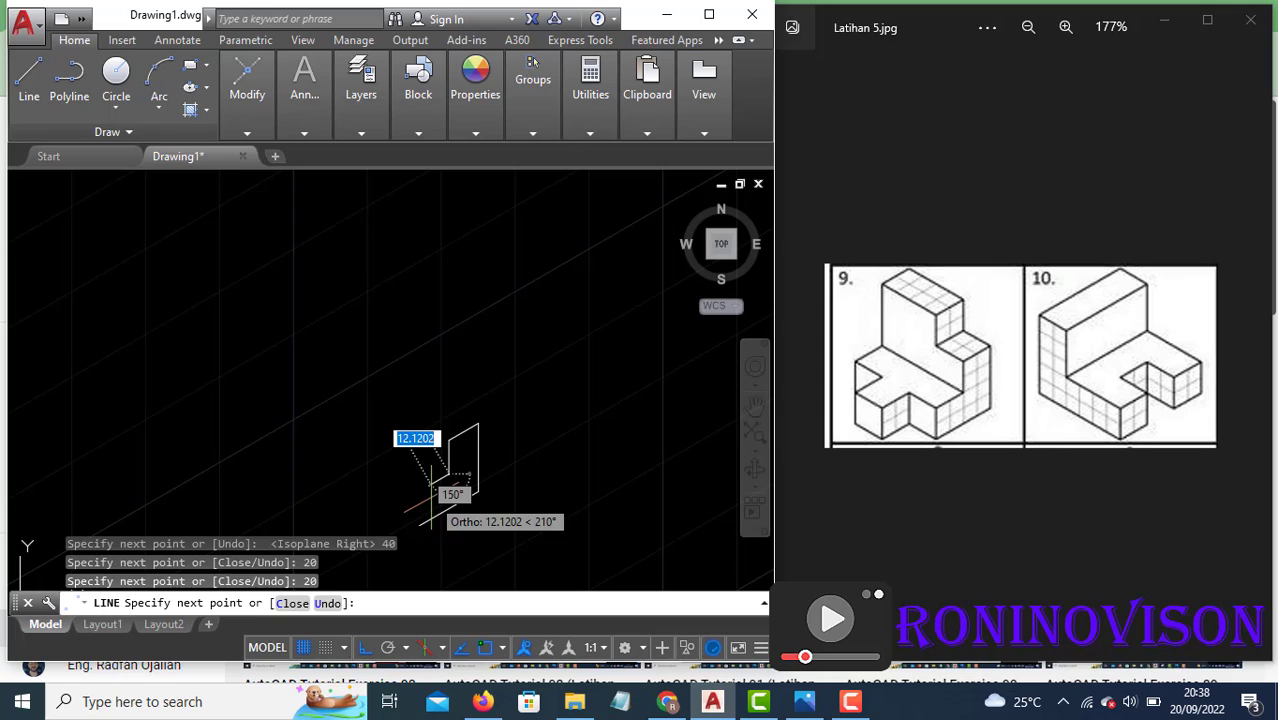
type("20")
key("Return")
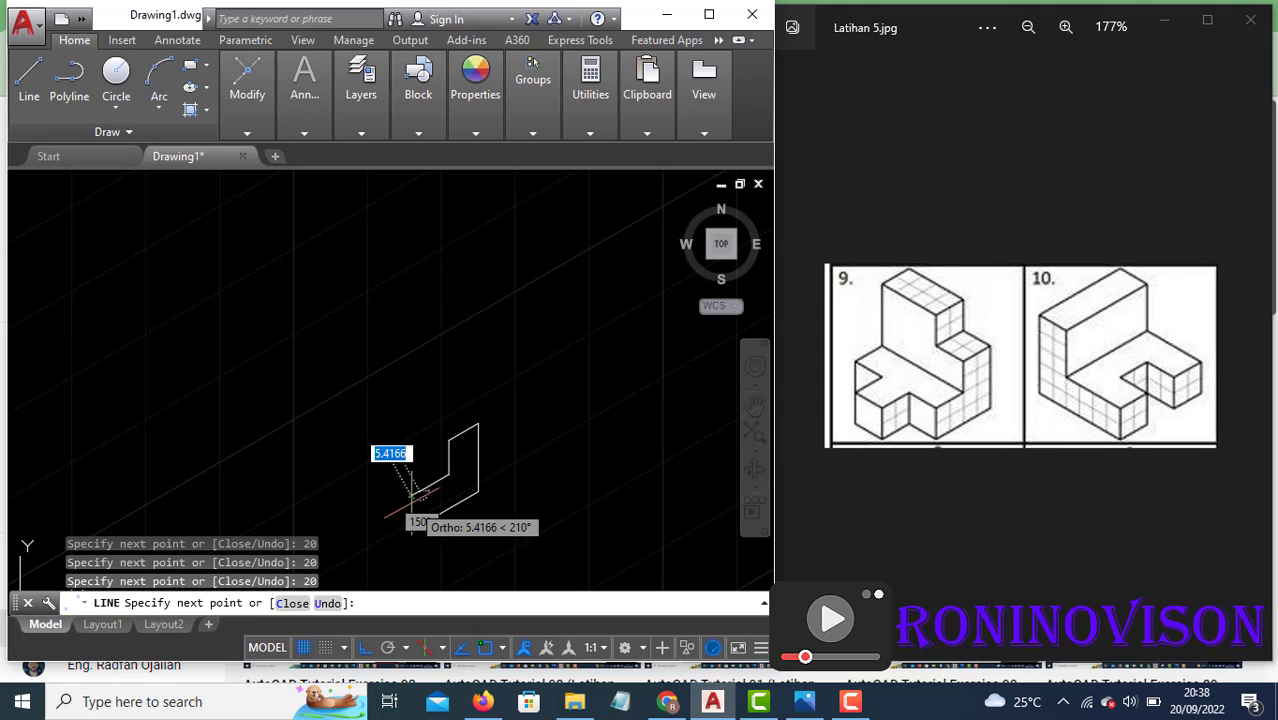
key("Return")
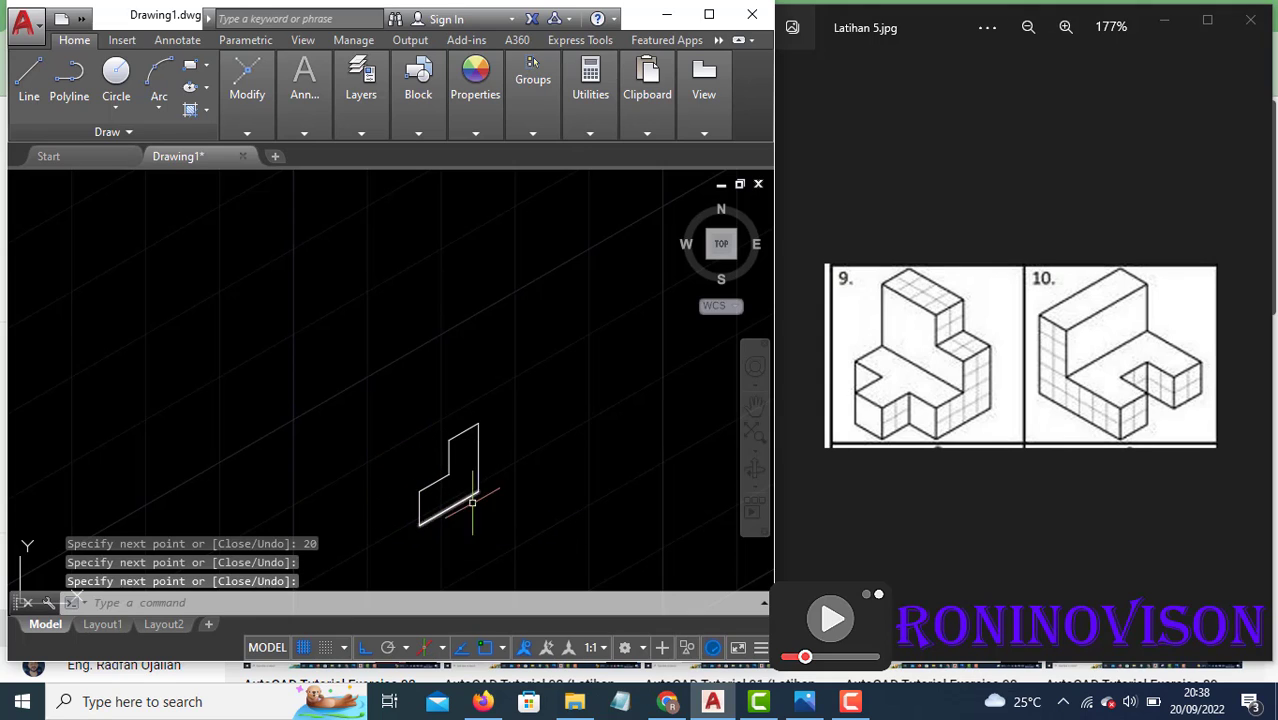
Step: From the lower corner, draw two 20-unit left-isoplane edges and close the square face
key("Return")
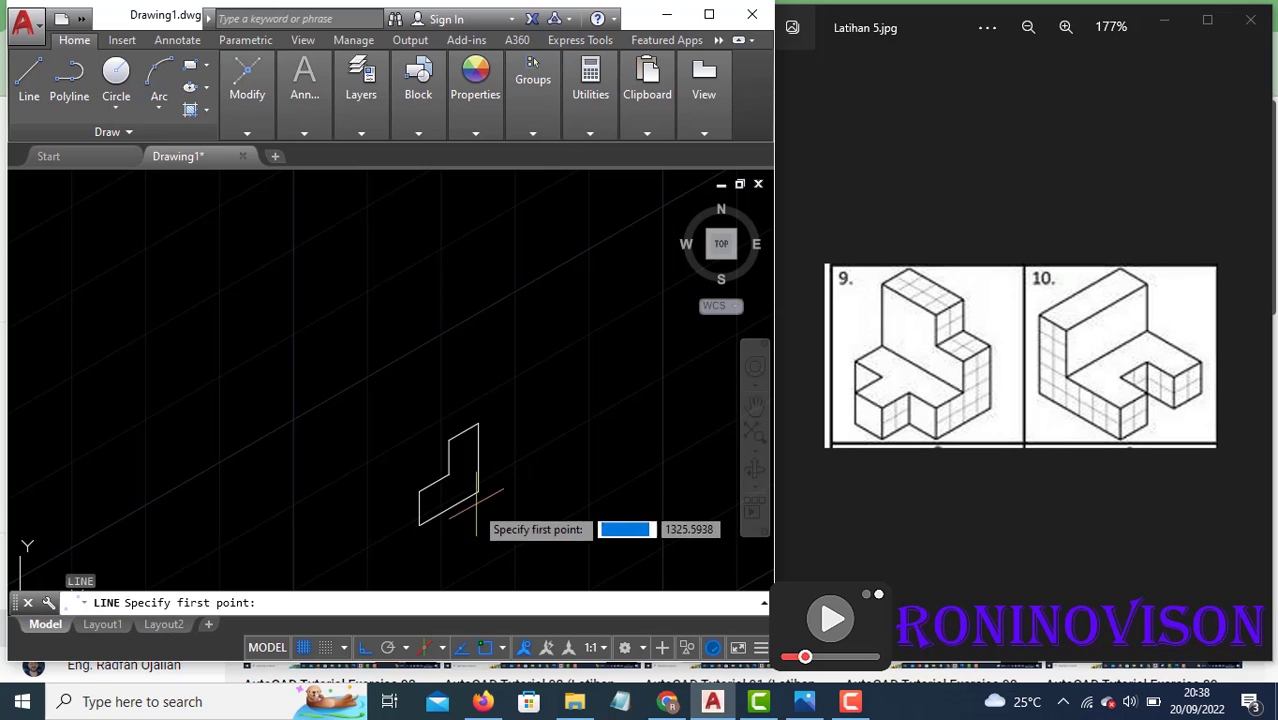
left_click(420, 522)
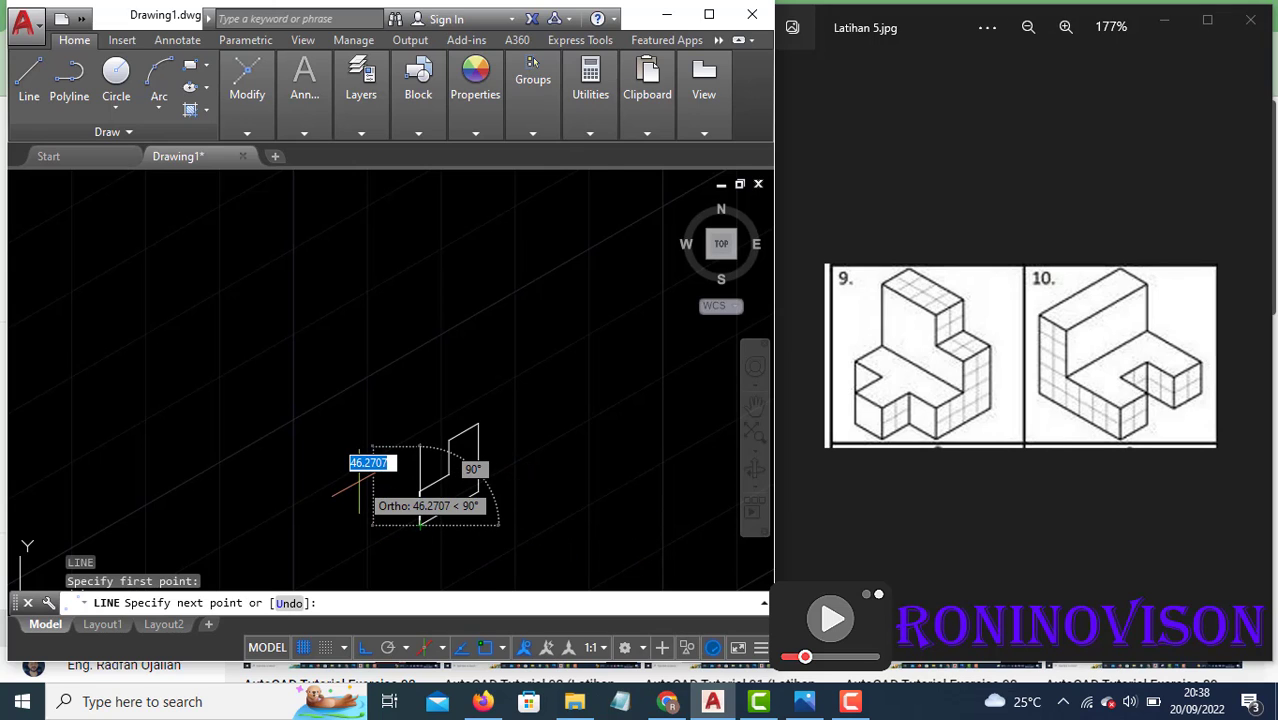
key("F5")
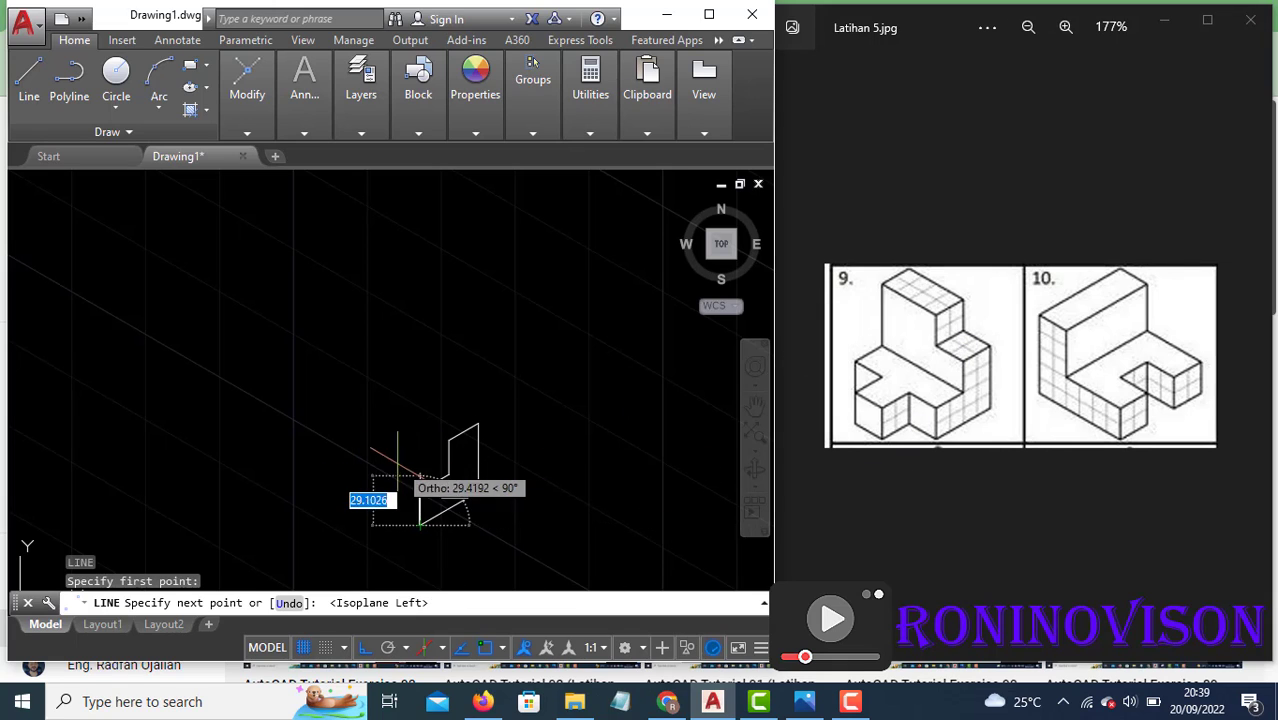
type("20")
key("Return")
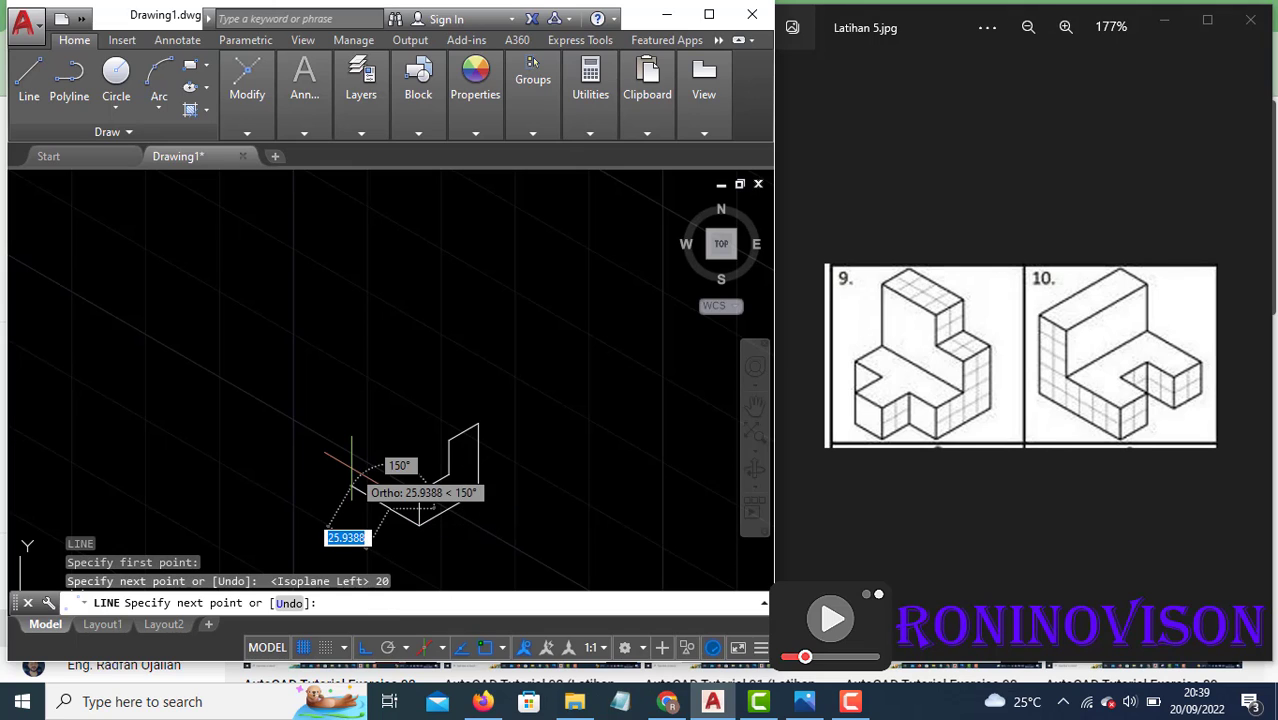
type("2")
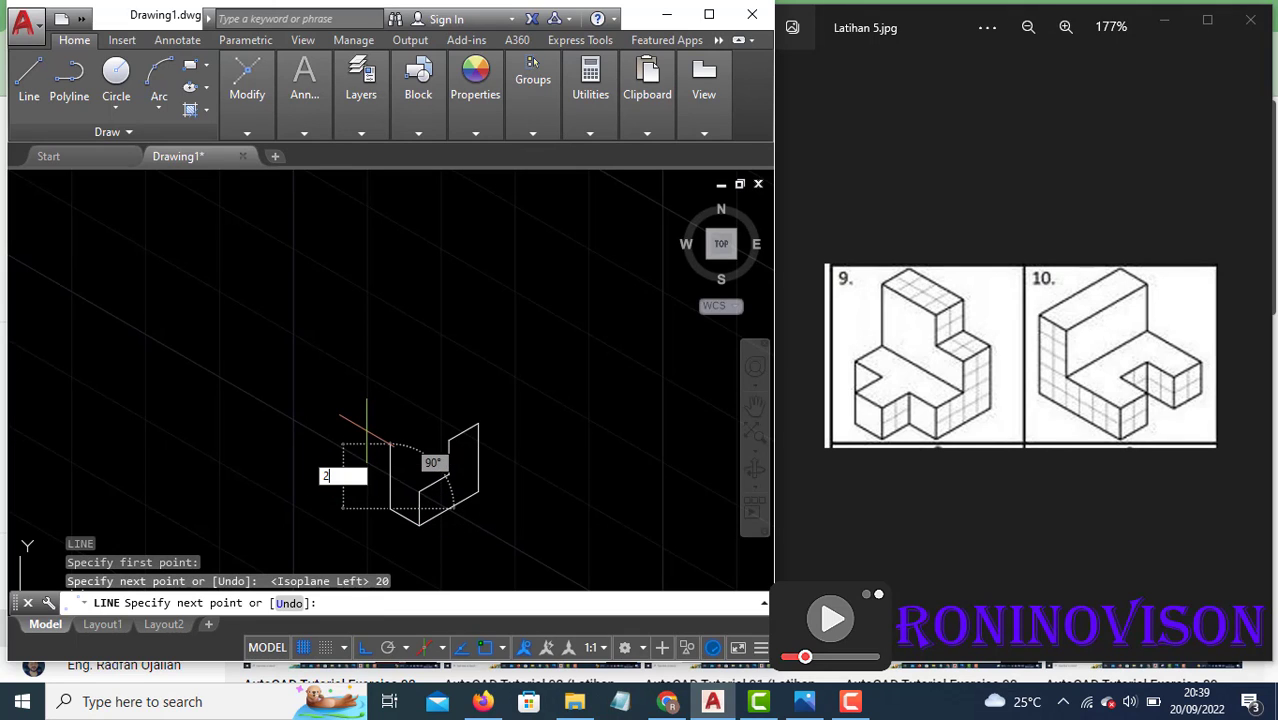
type("0")
key("Return")
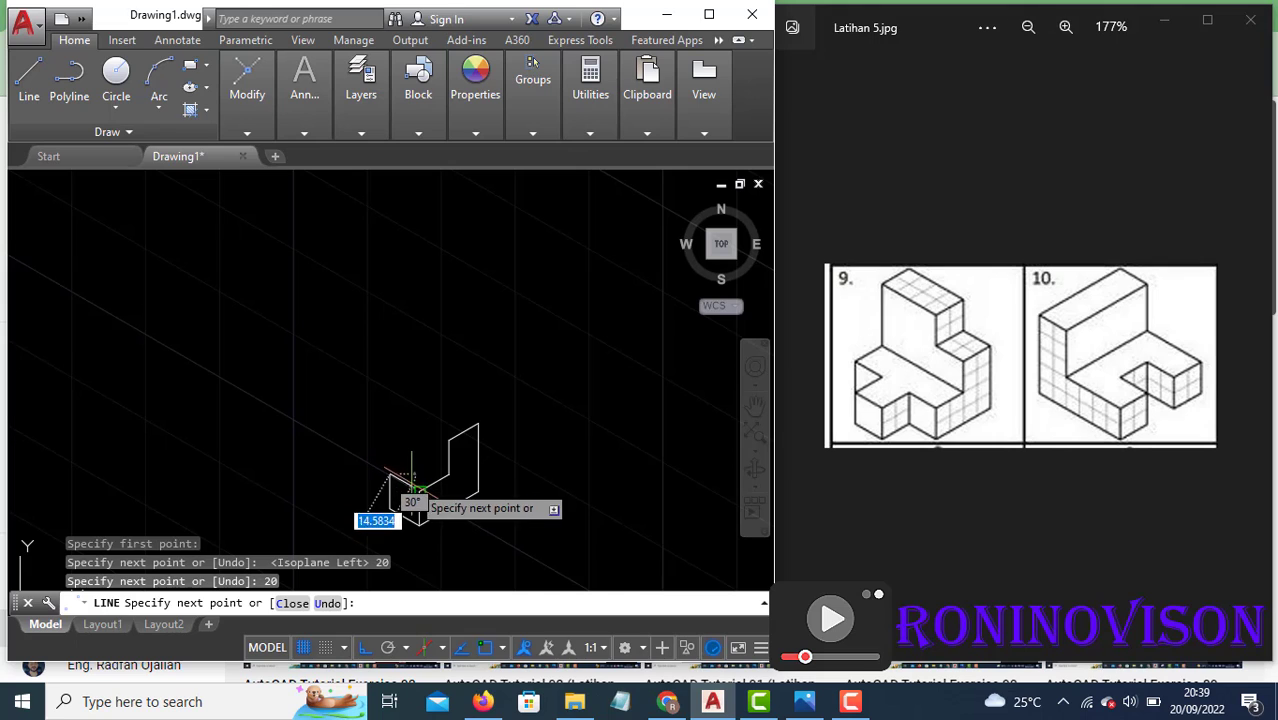
left_click(419, 492)
key("Return")
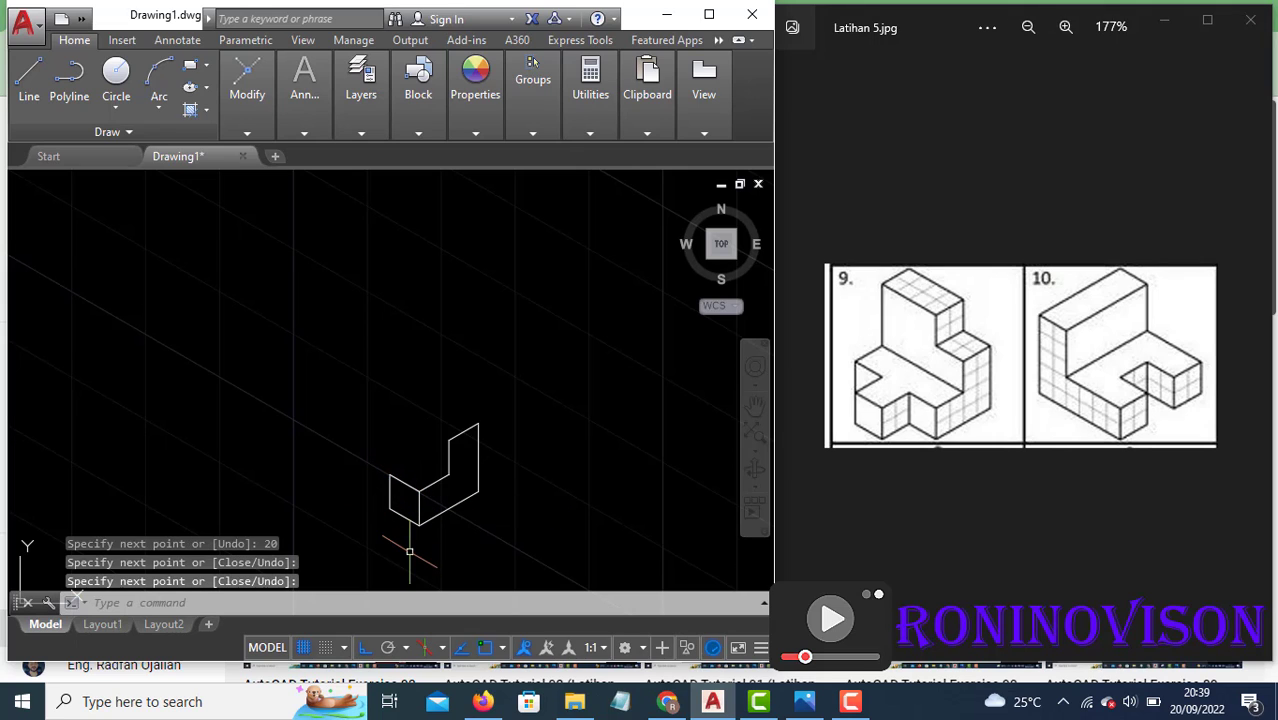
Step: From the top-left corner, add a 20-unit top edge and a 20-unit vertical edge
key("Return")
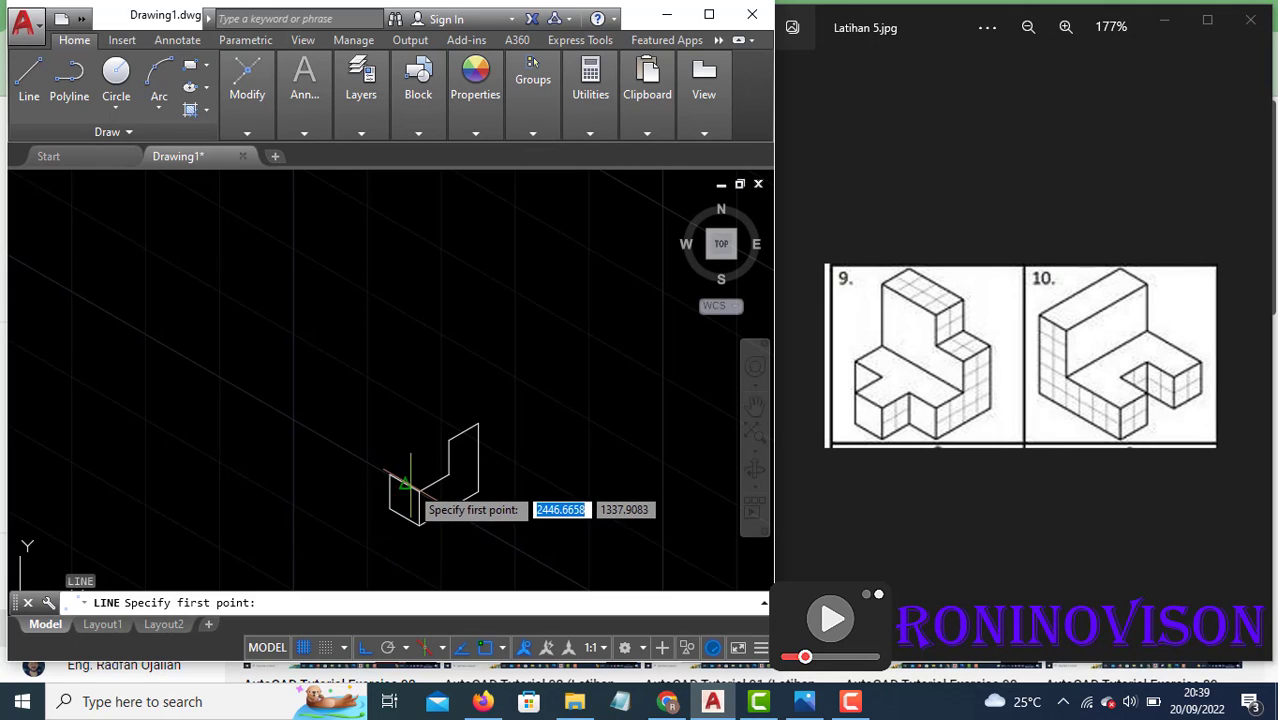
left_click(390, 474)
key("F5")
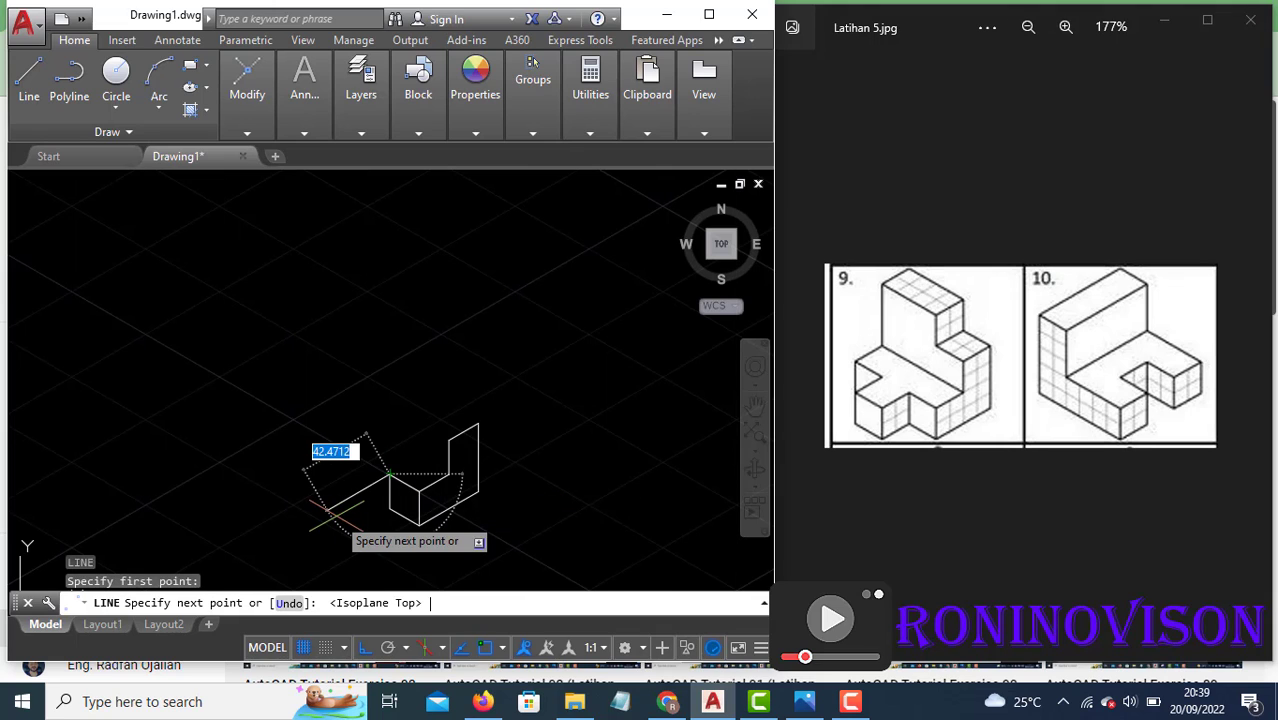
key("Return")
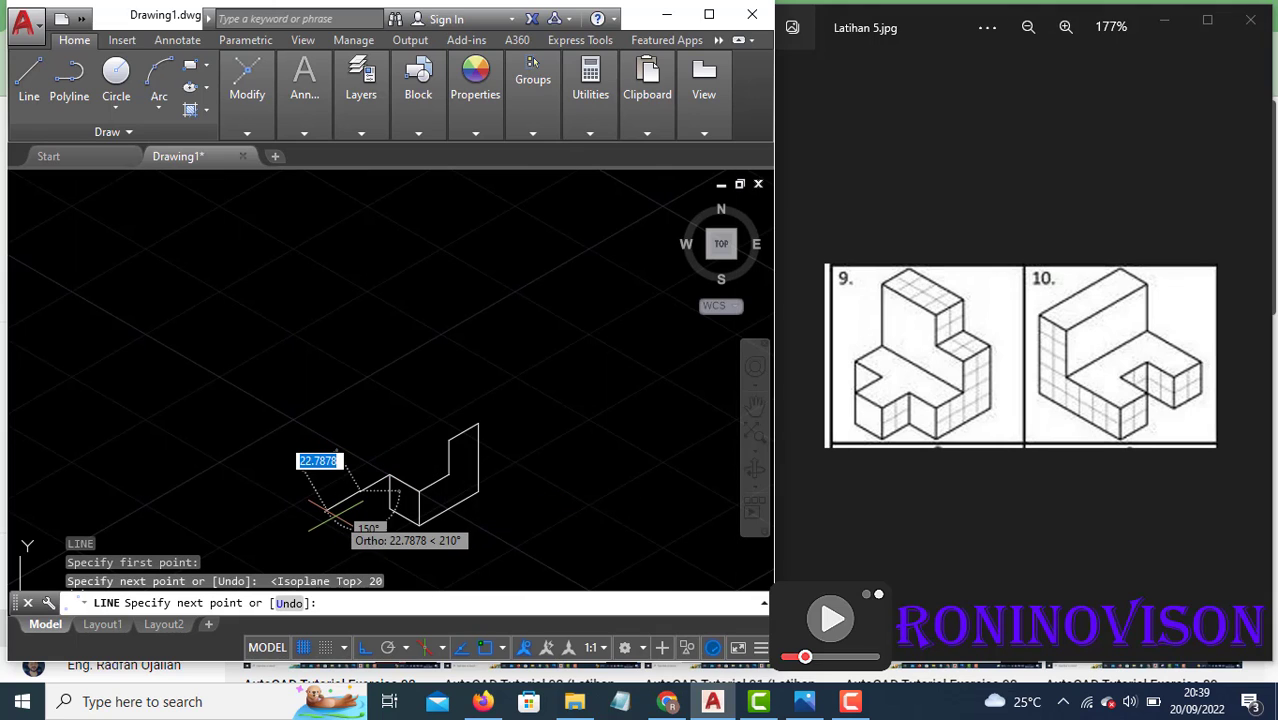
key("F5")
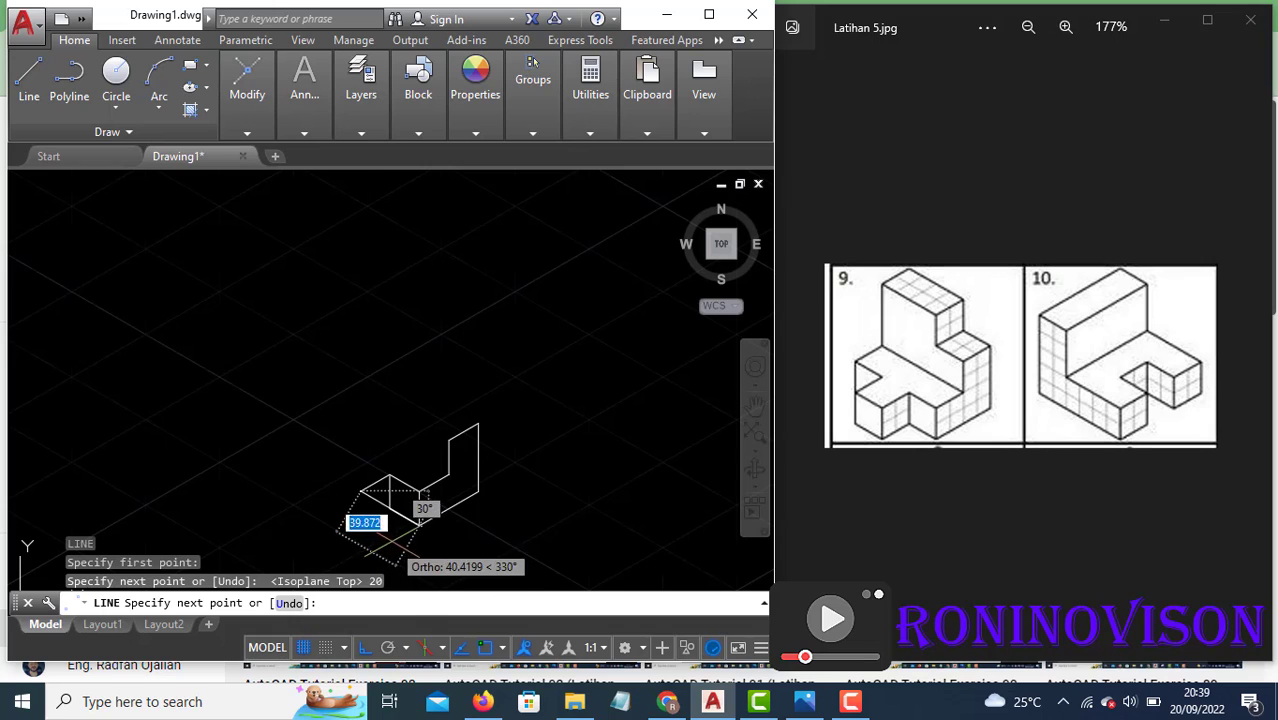
key("Return")
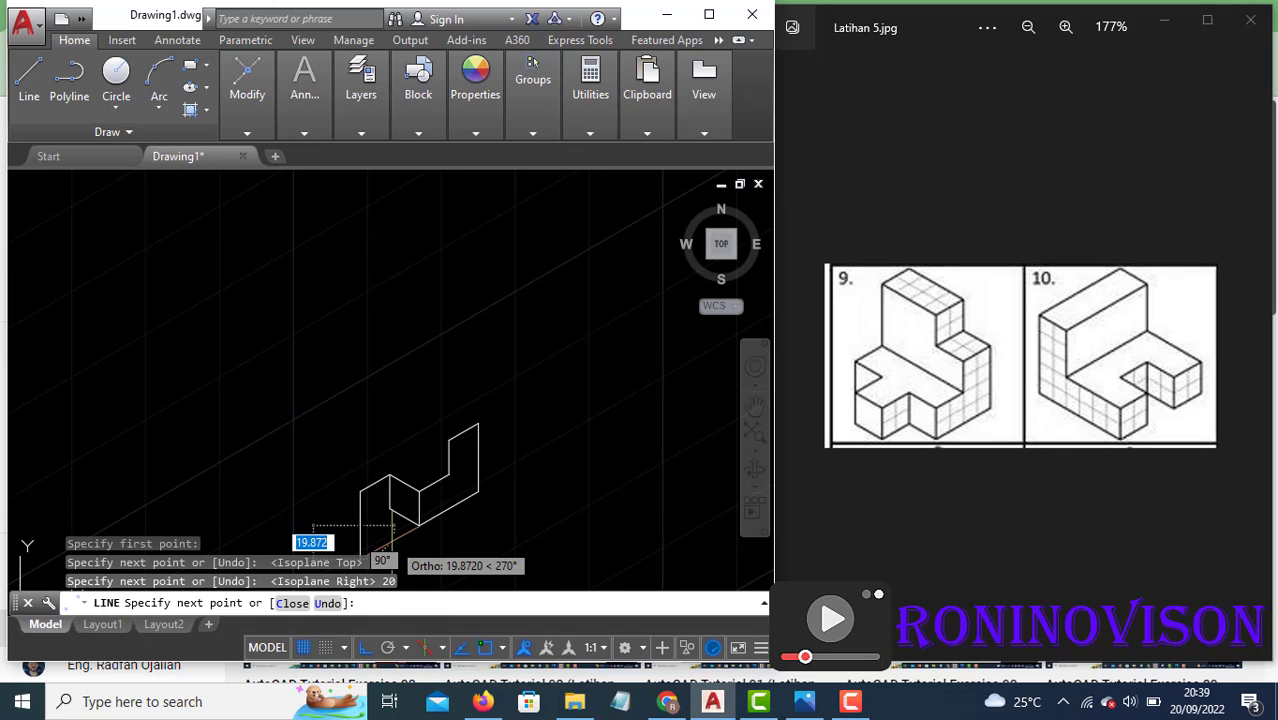
key("Return")
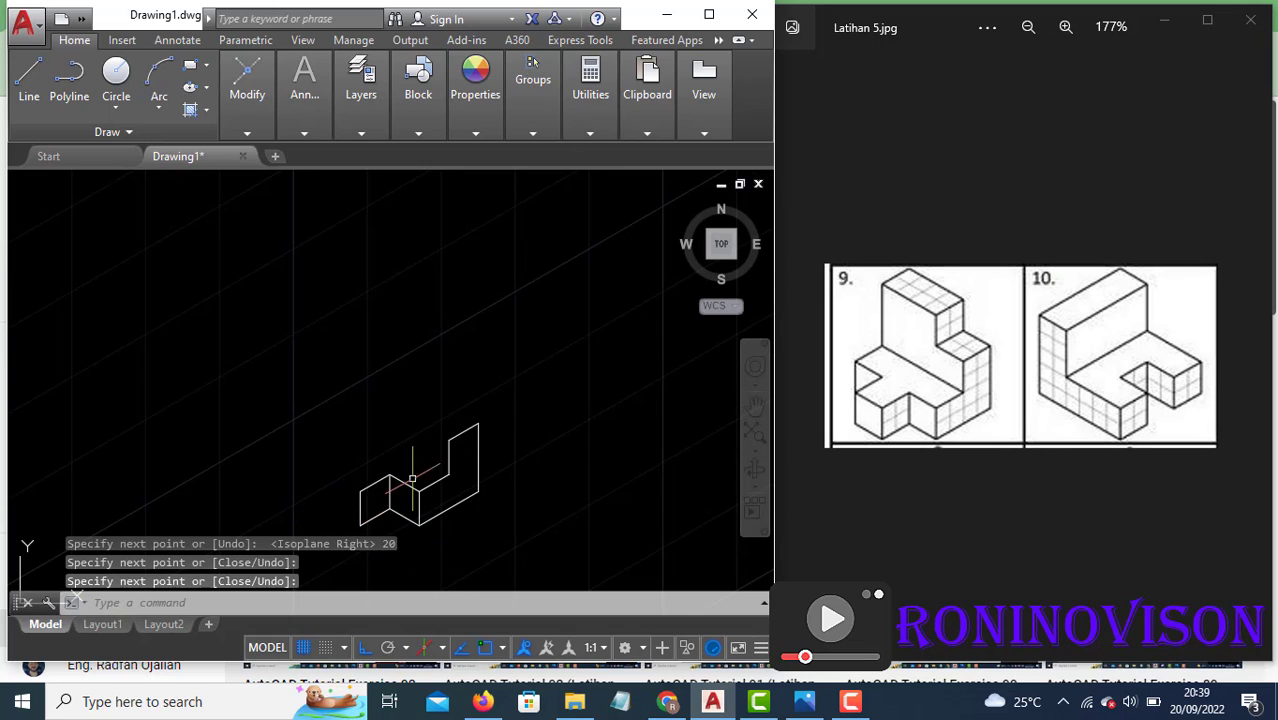
Step: From the left corner, draw two 20-unit left-isoplane edges and close onto the existing corner
key("space")
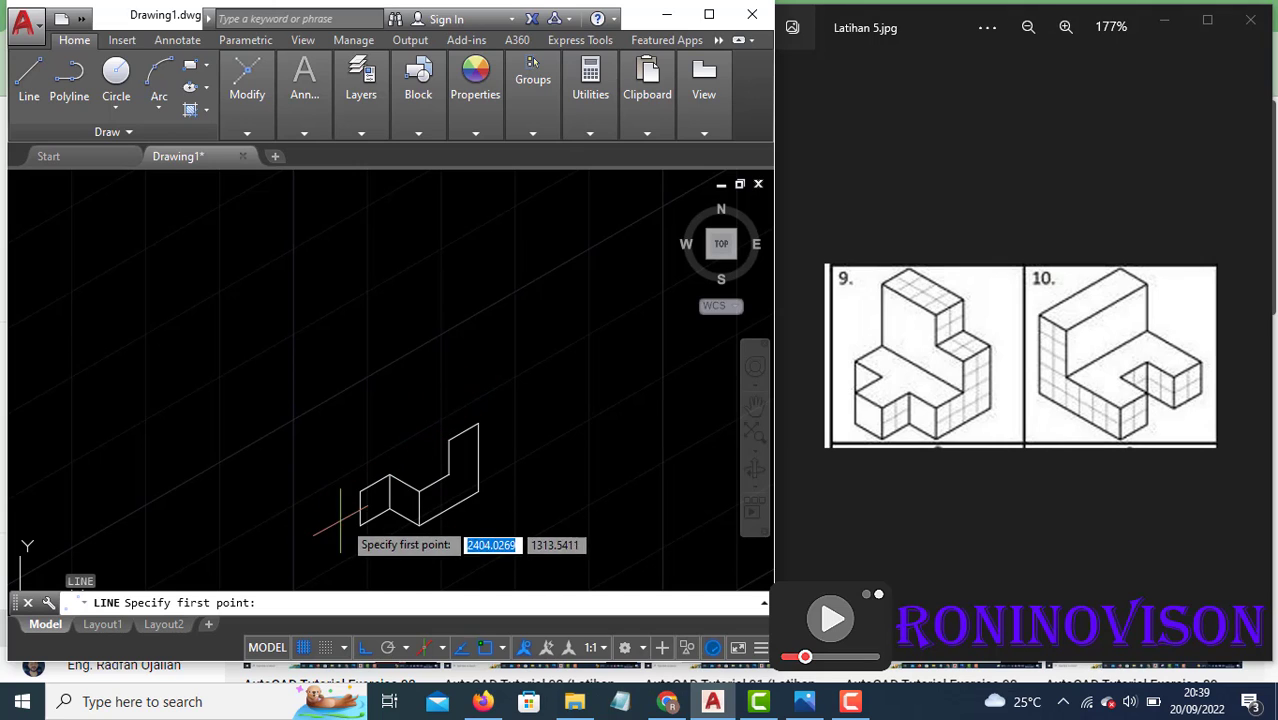
left_click(360, 524)
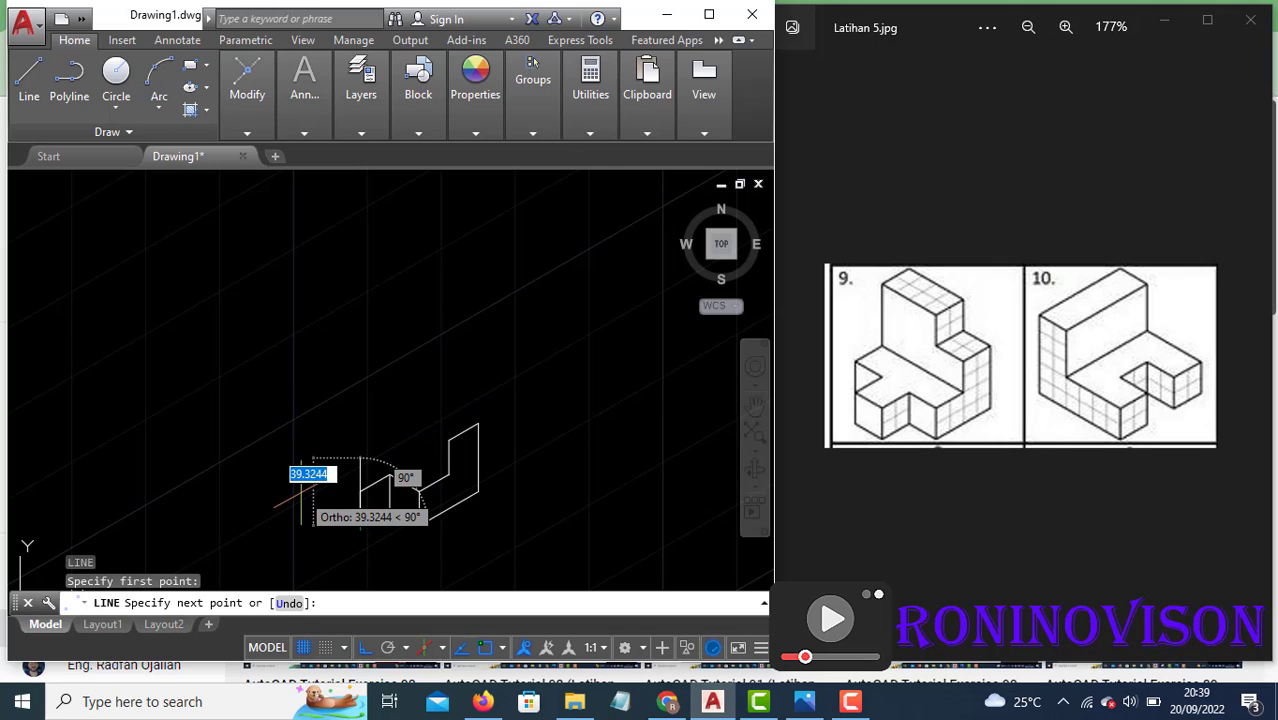
key("F5")
key("Return")
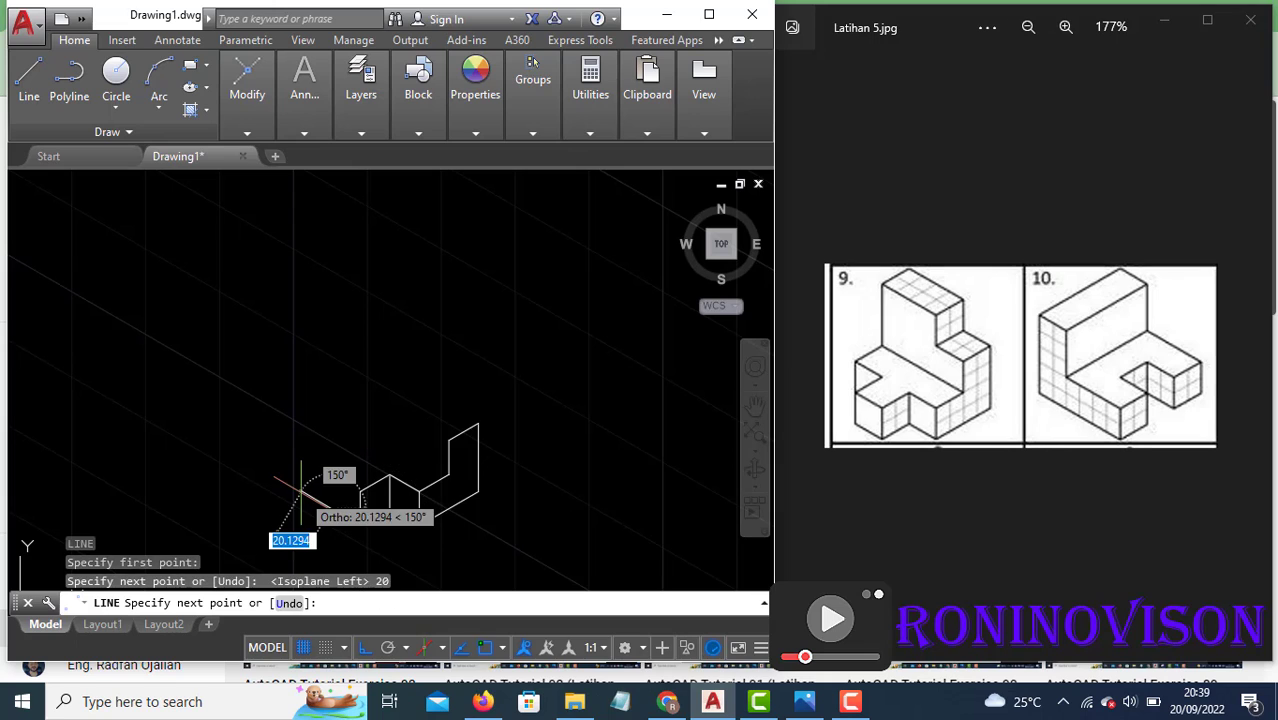
type("20")
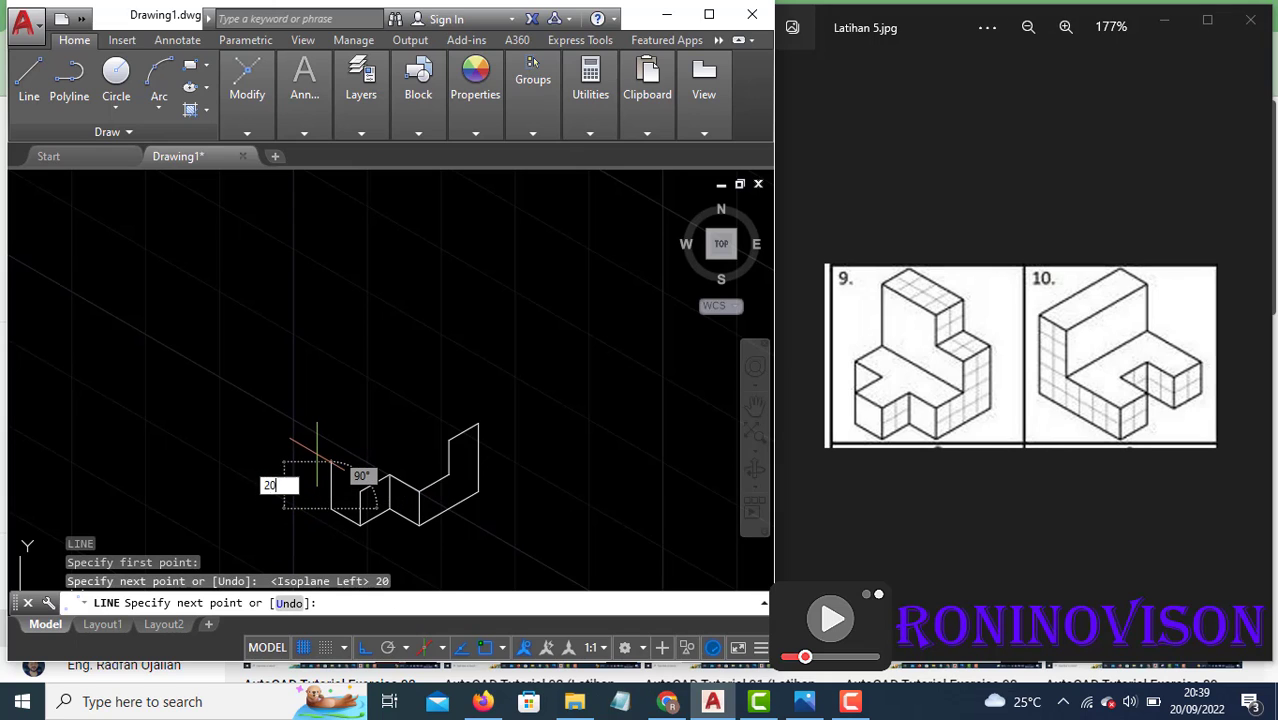
key("Return")
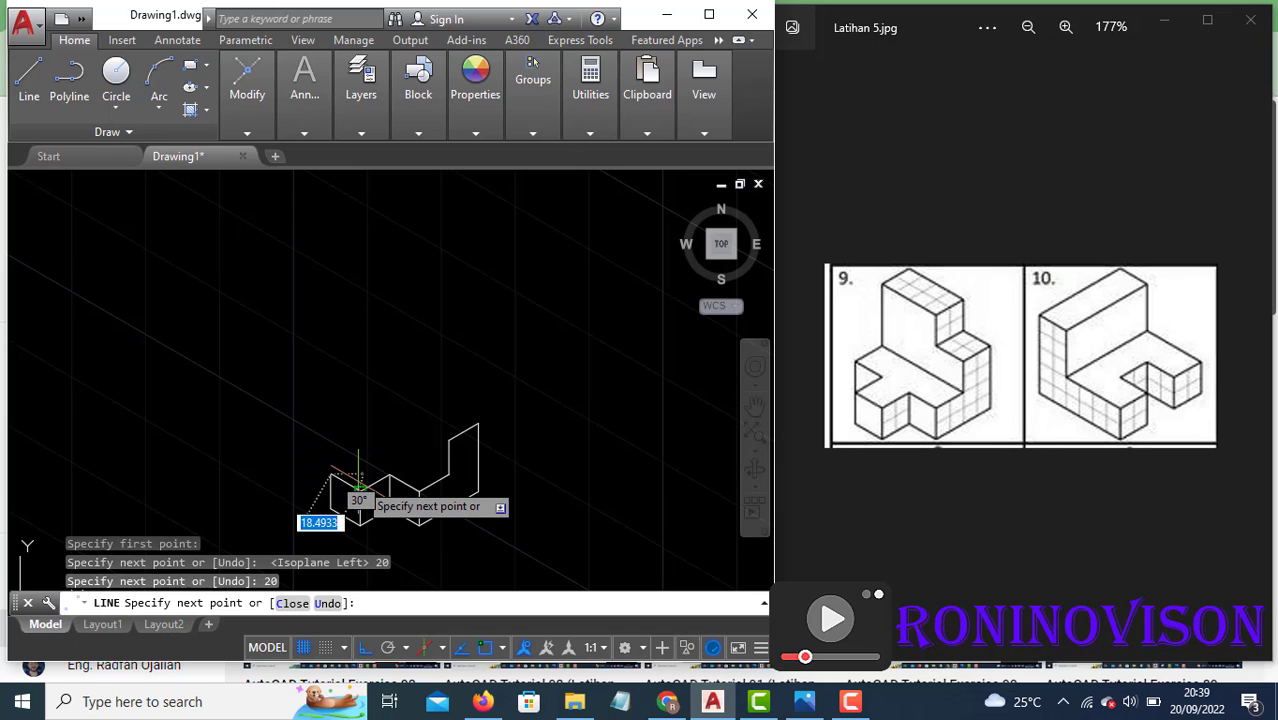
left_click(357, 481)
key("Return")
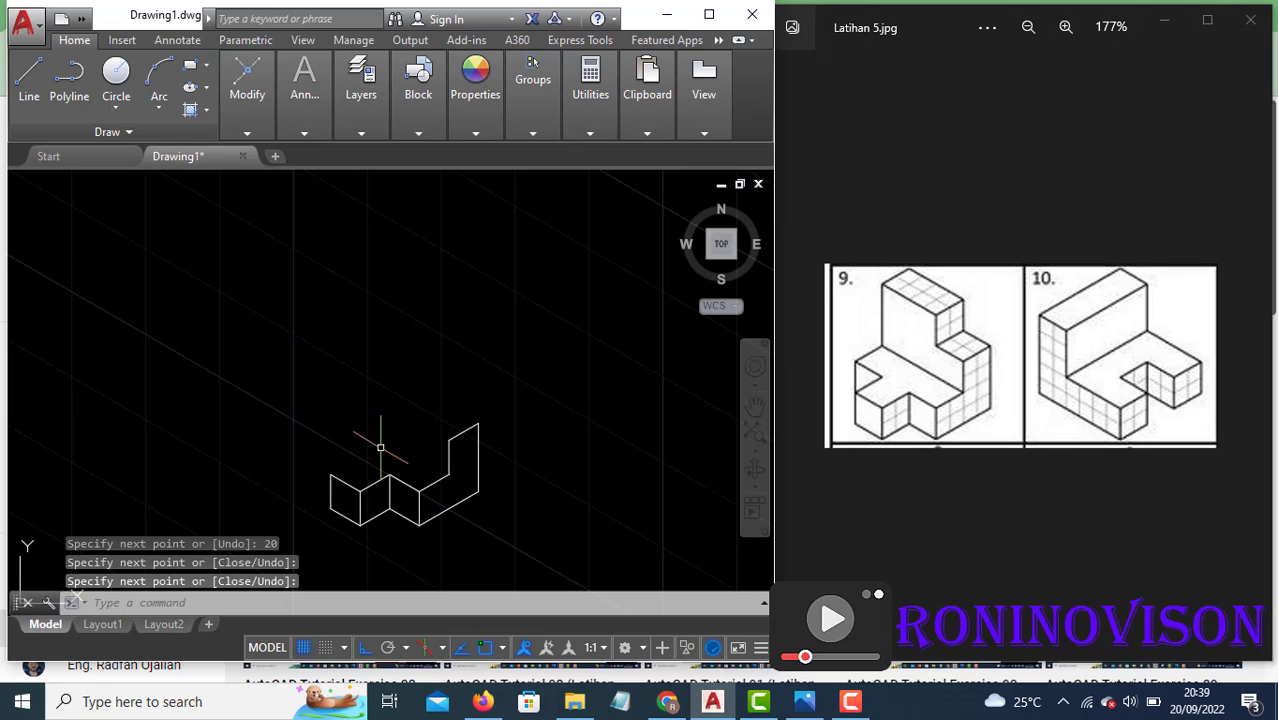
Step: Draw three 20-unit top-plane edges from the upper-left corner and connect them back to the shape
key("Return")
left_click(332, 474)
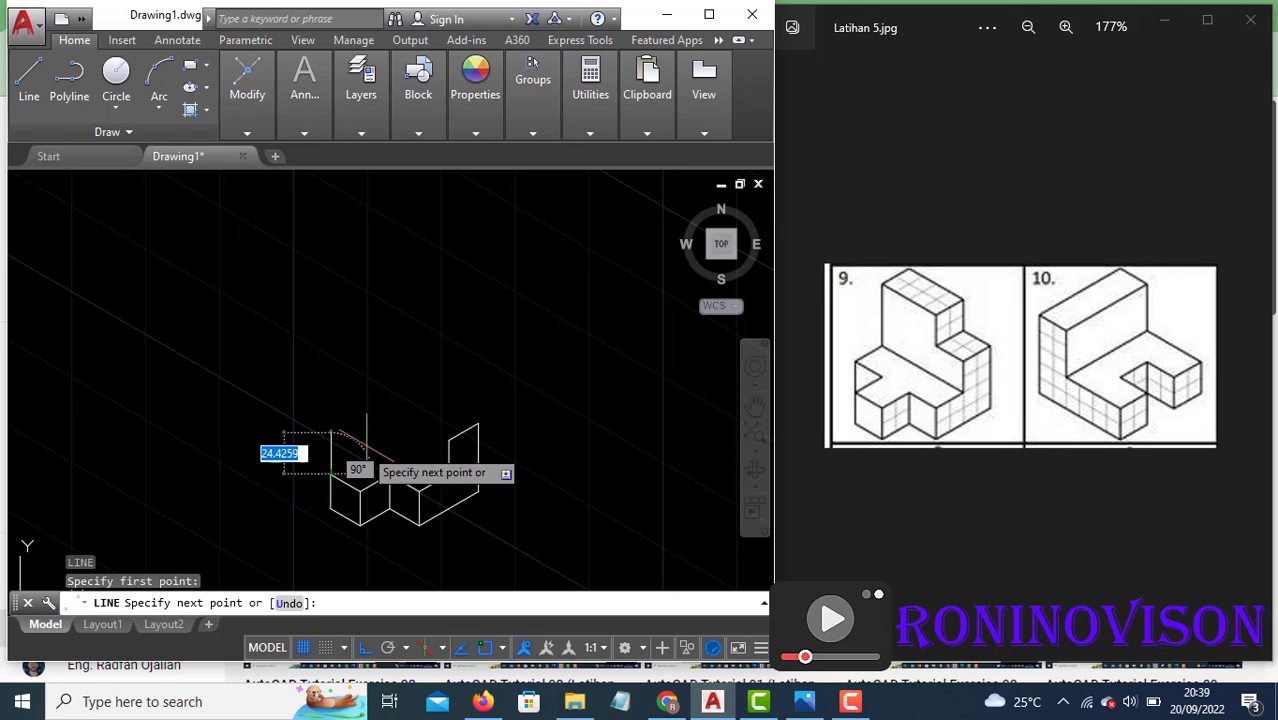
key("F5")
type("2")
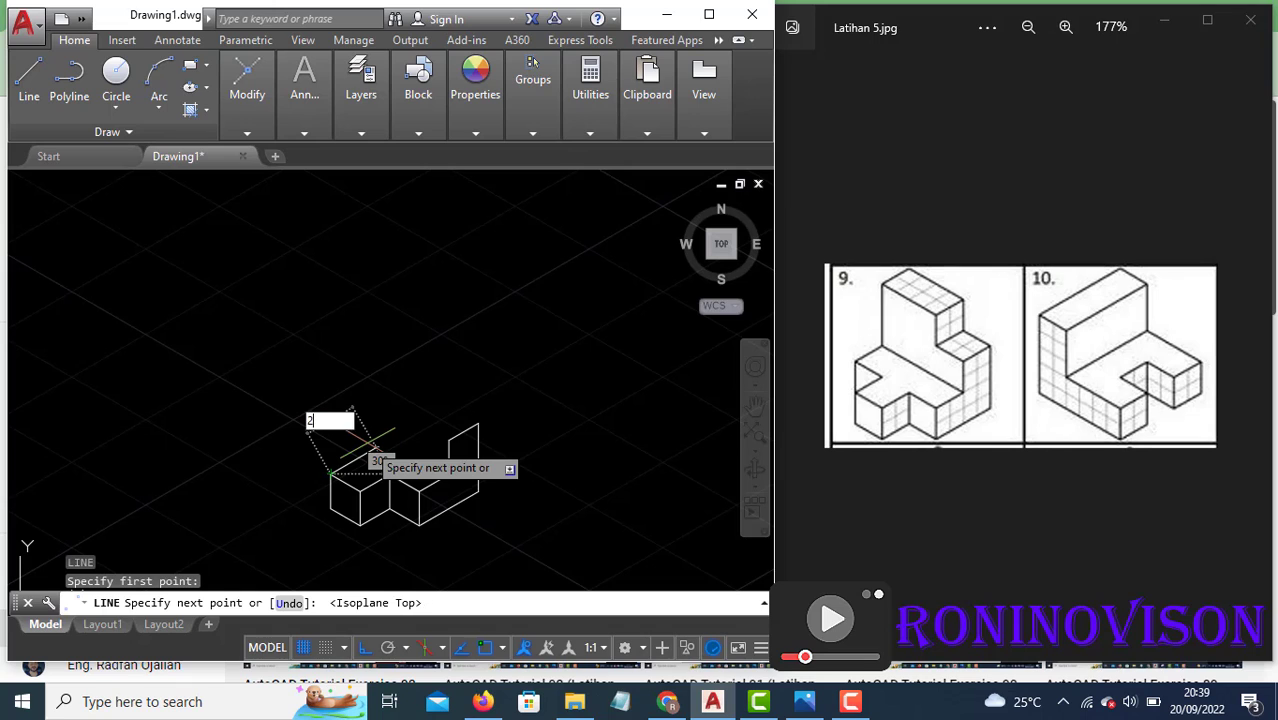
type("0")
key("Return")
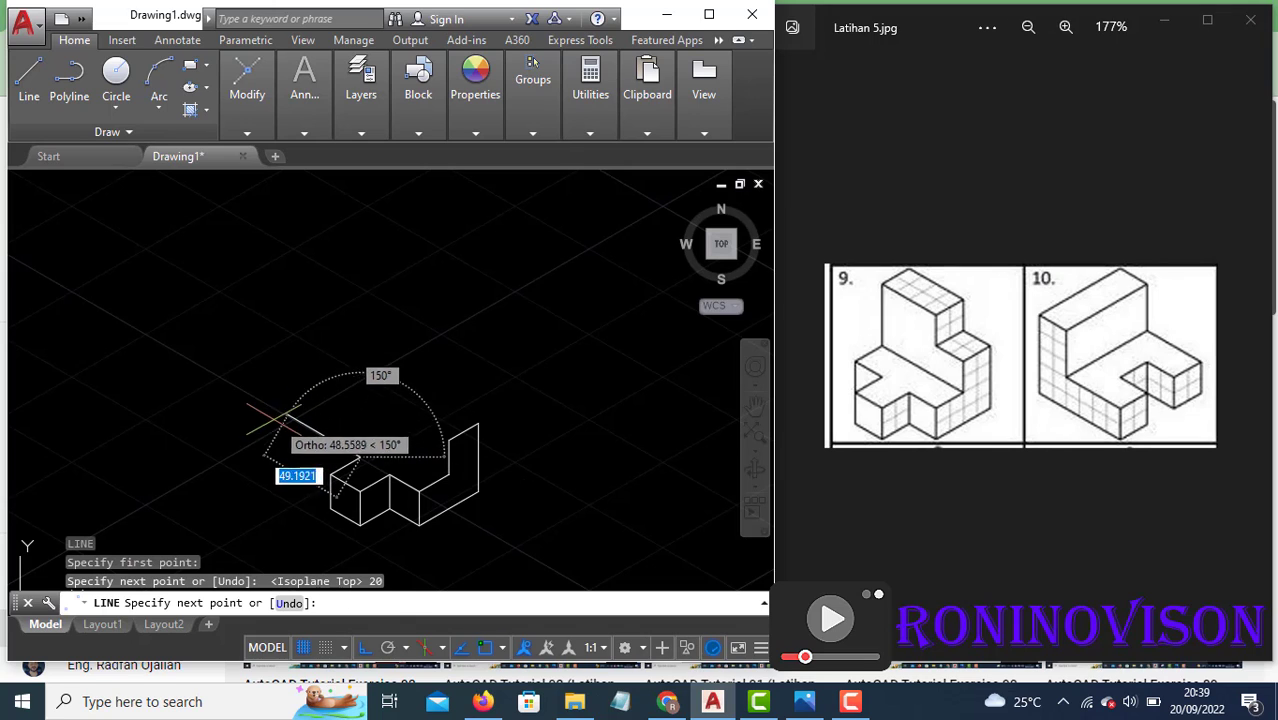
type("20")
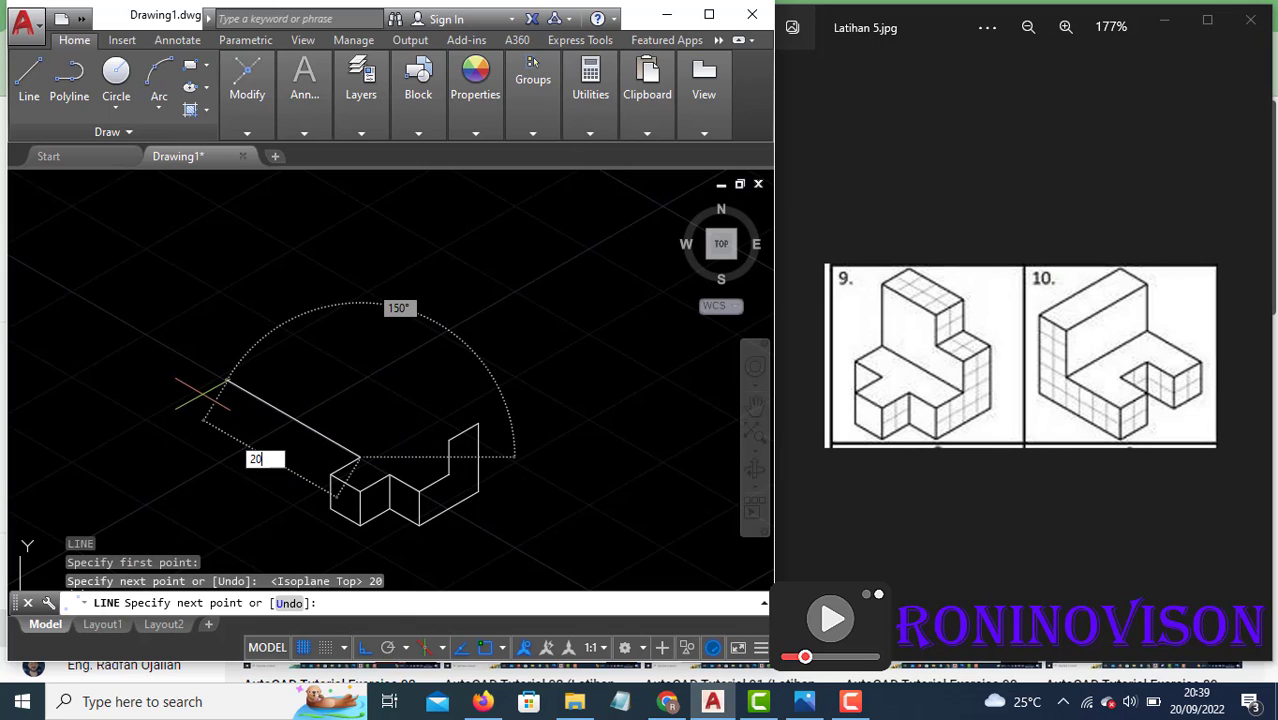
key("Return")
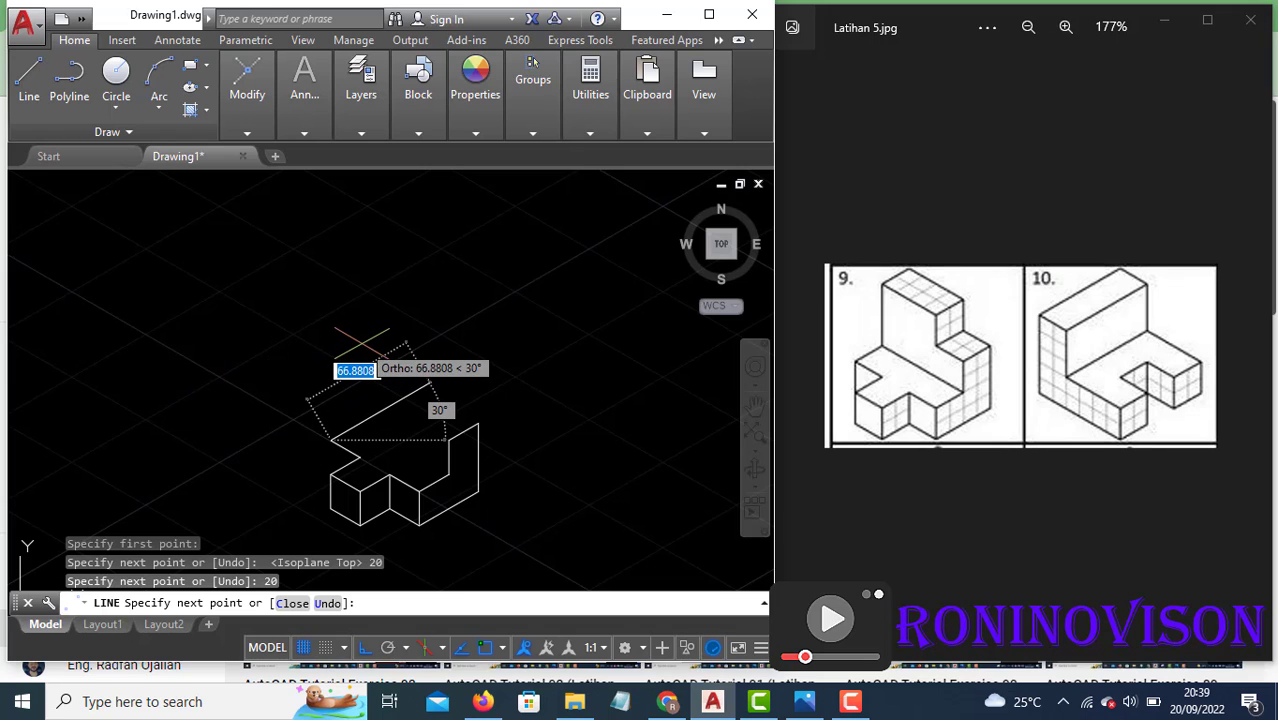
type("20")
key("Return")
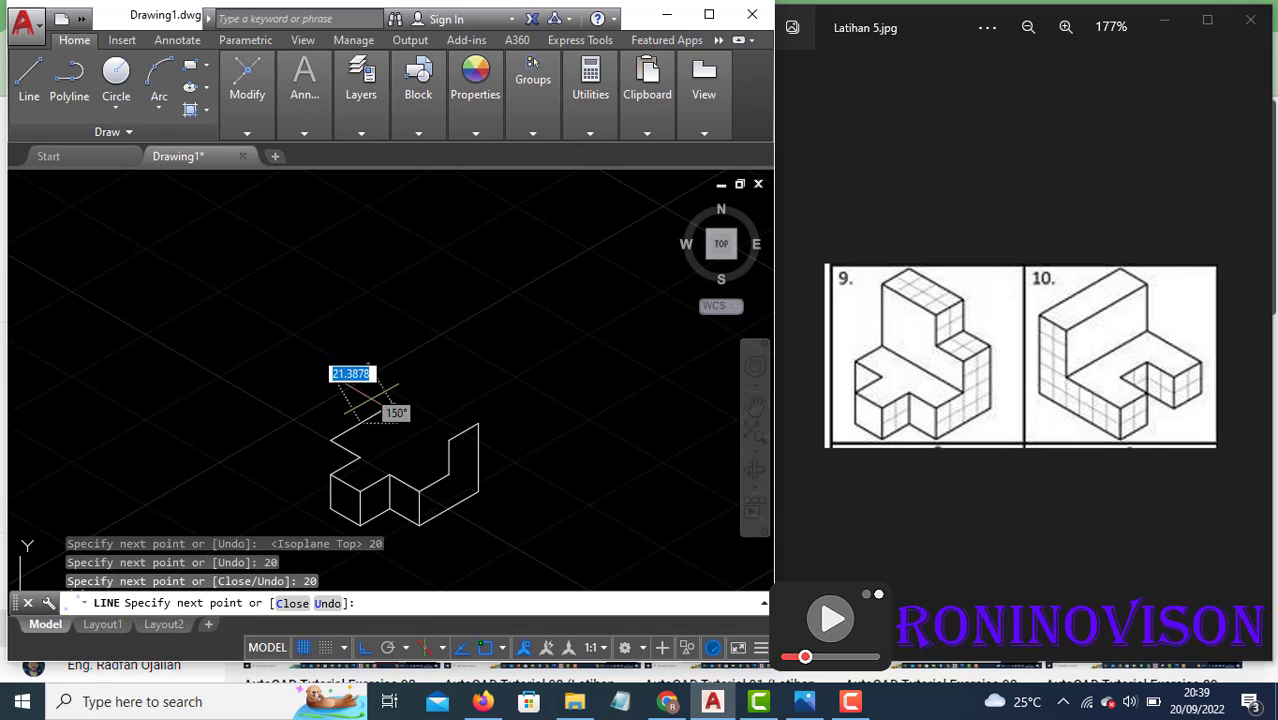
left_click(450, 472)
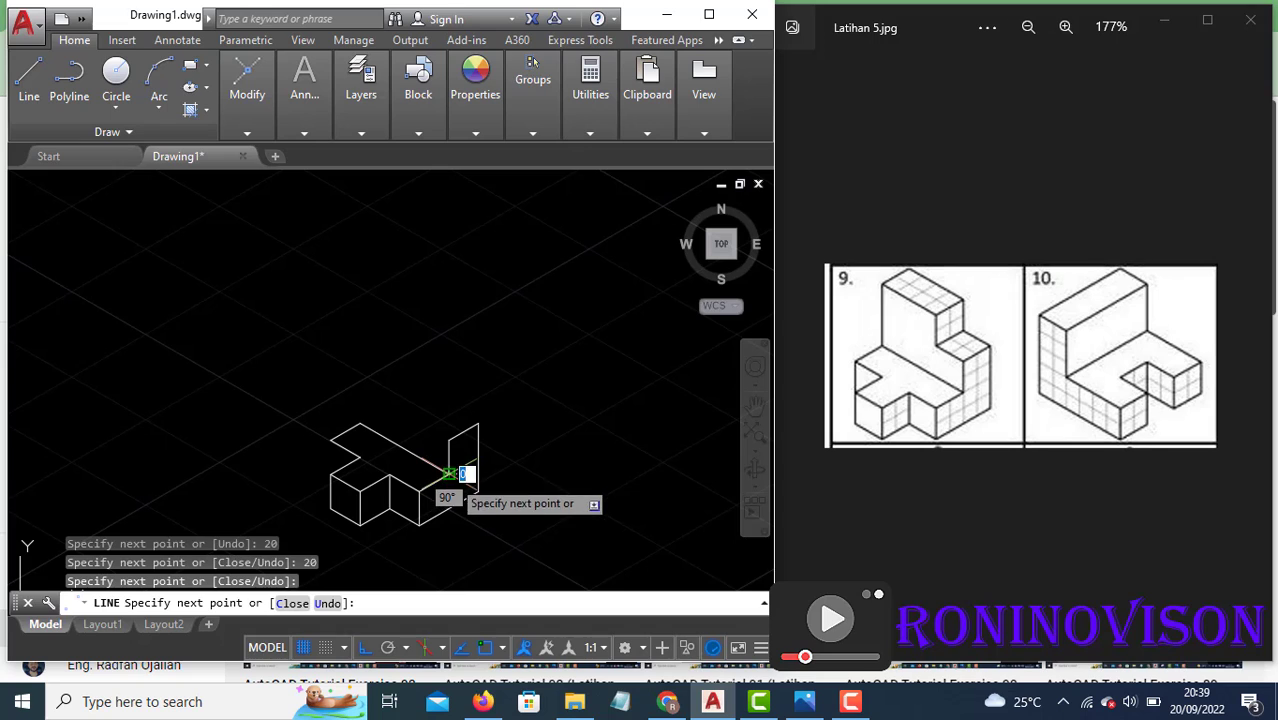
key("Return")
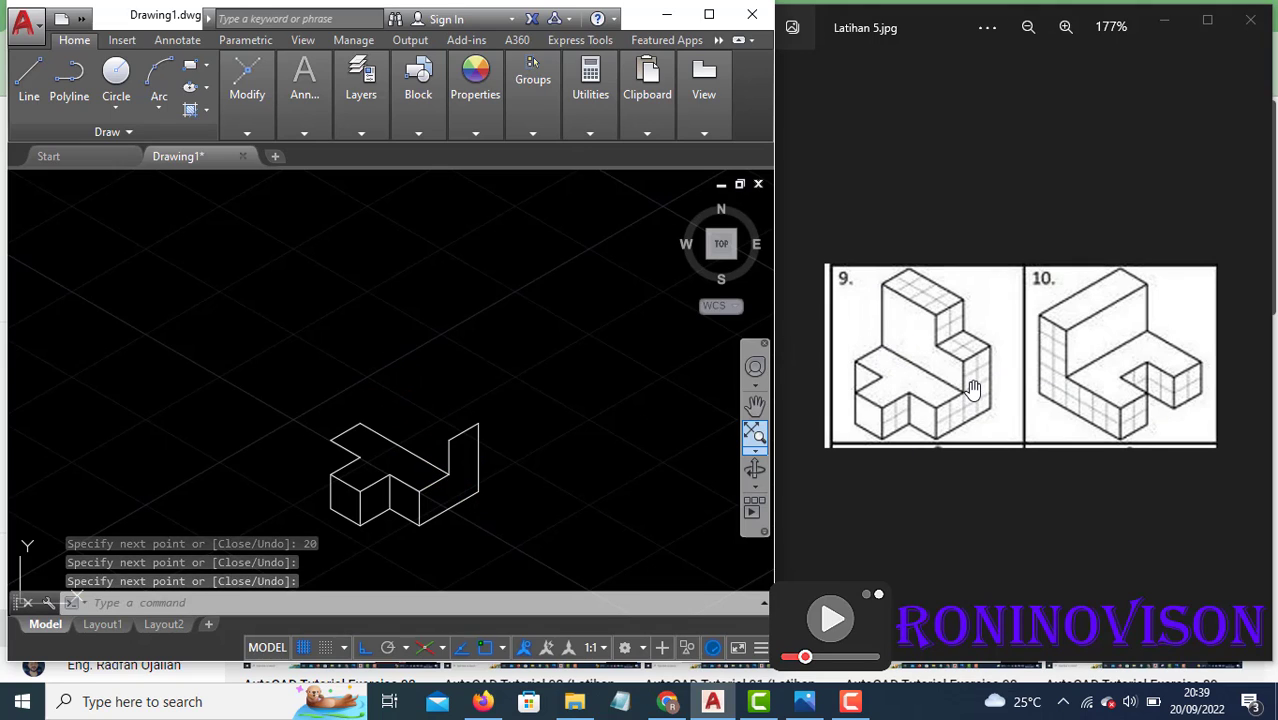
Step: From the back corner, draw a 40-unit vertical edge, a 40-unit sloping edge and a 20-unit drop
type("l")
key("Return")
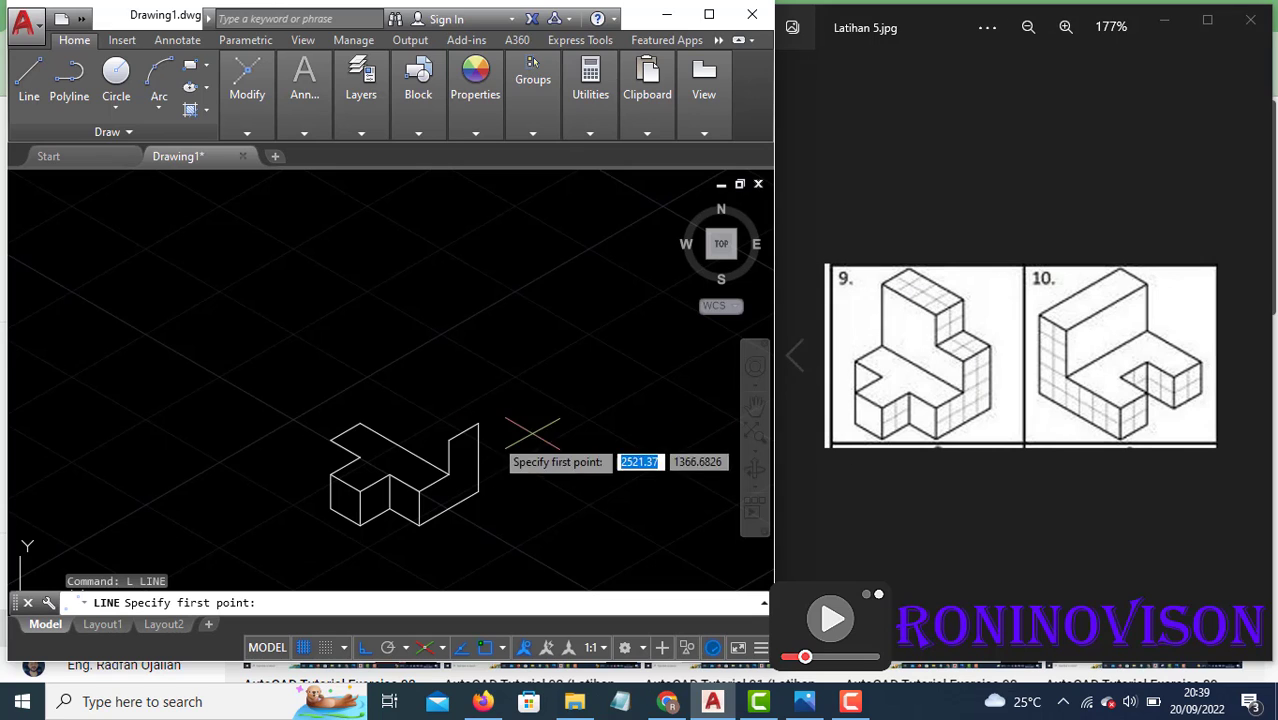
left_click(358, 424)
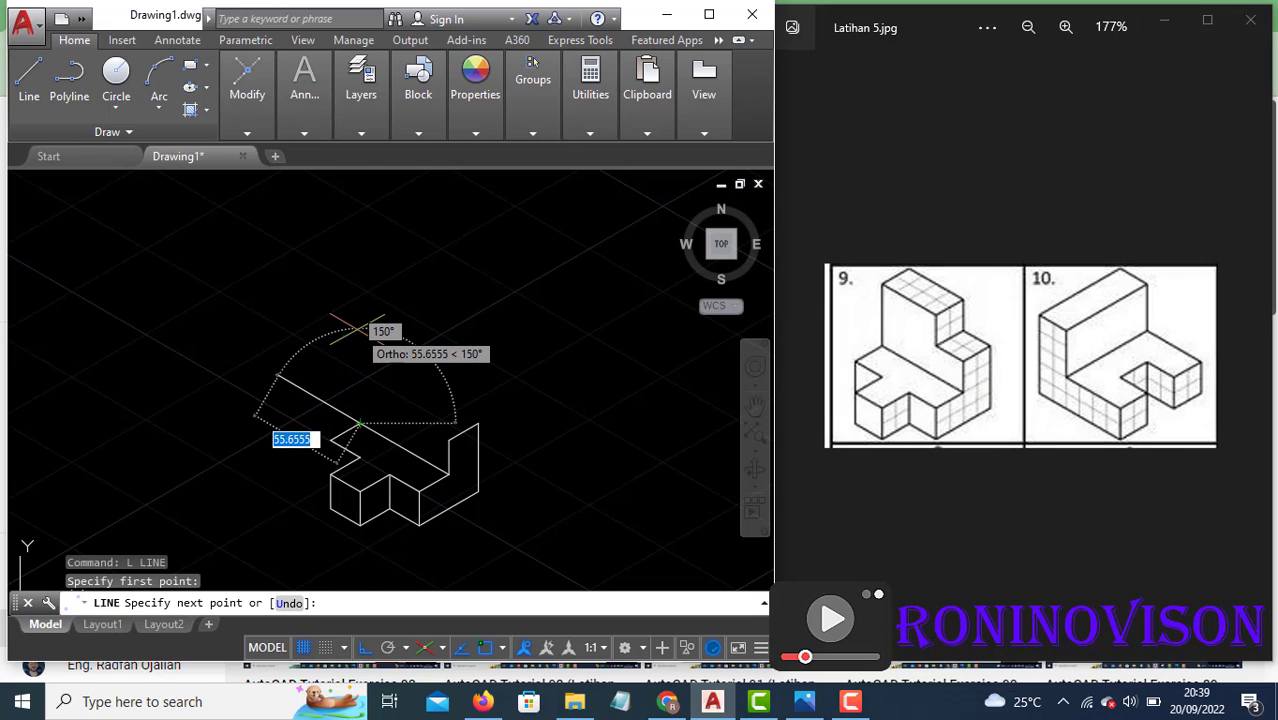
key("F5")
type("40")
key("Return")
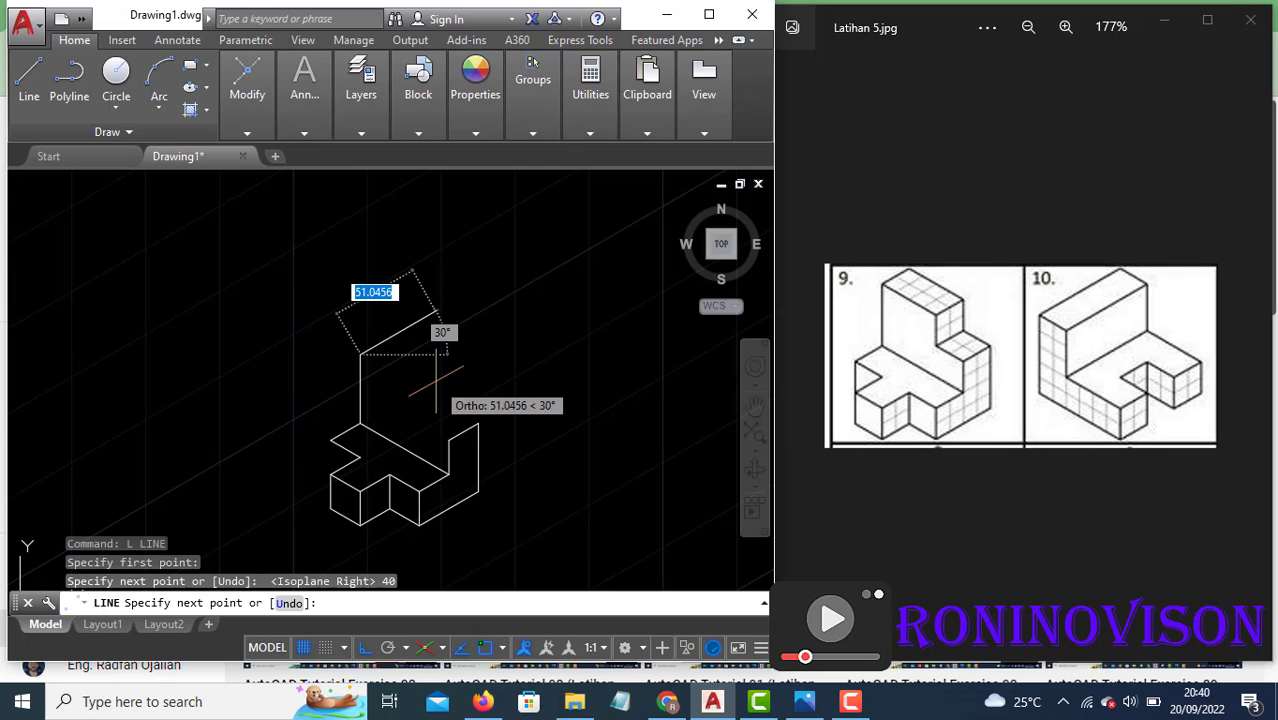
key("F5")
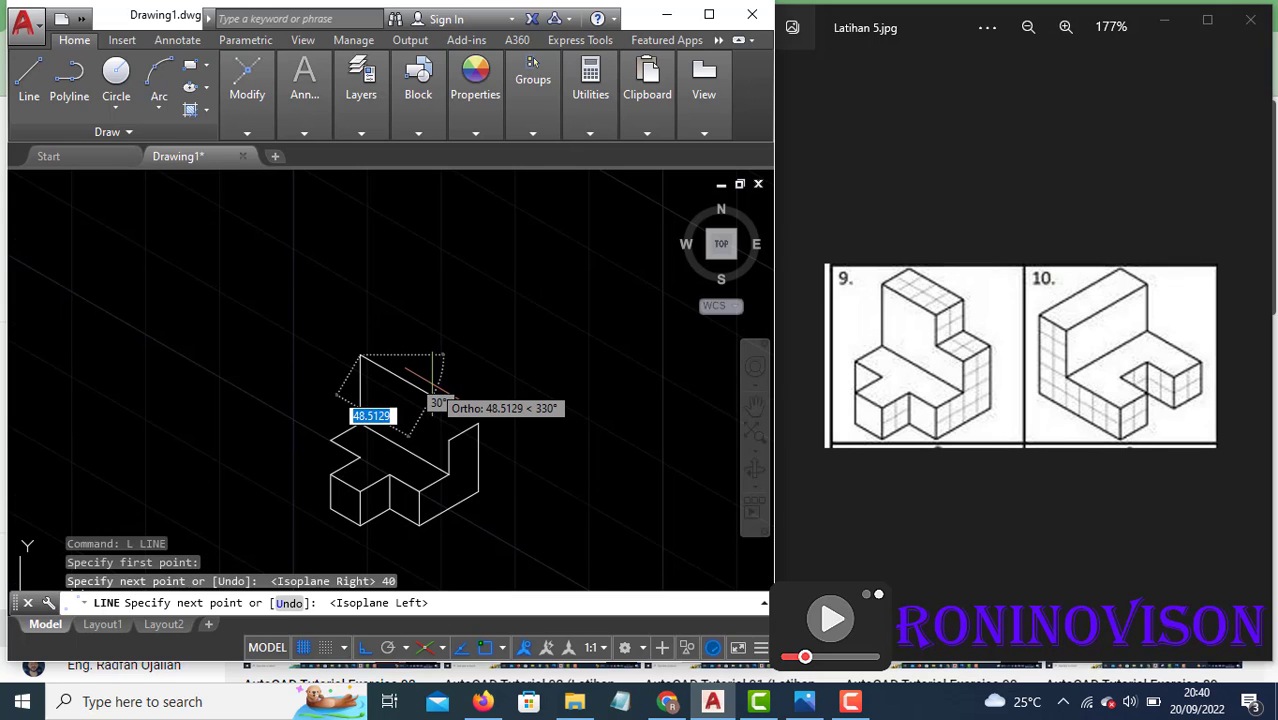
type("40")
key("Return")
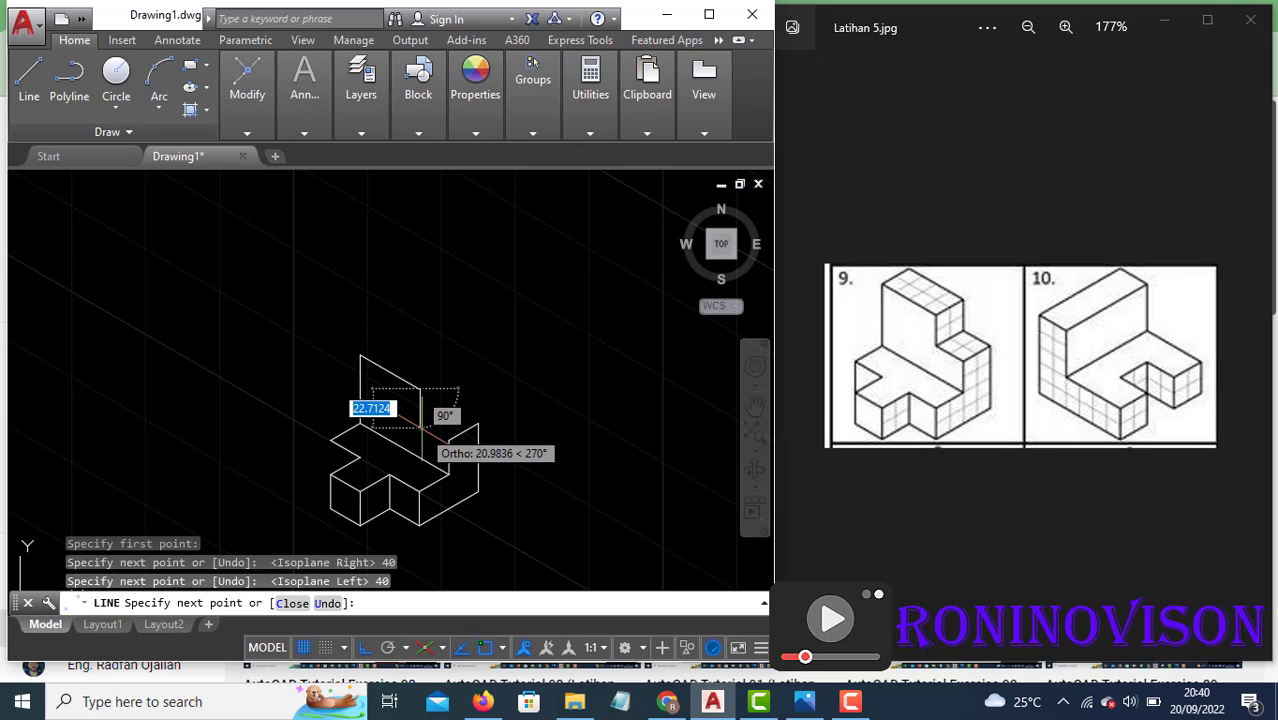
type("20")
key("Return")
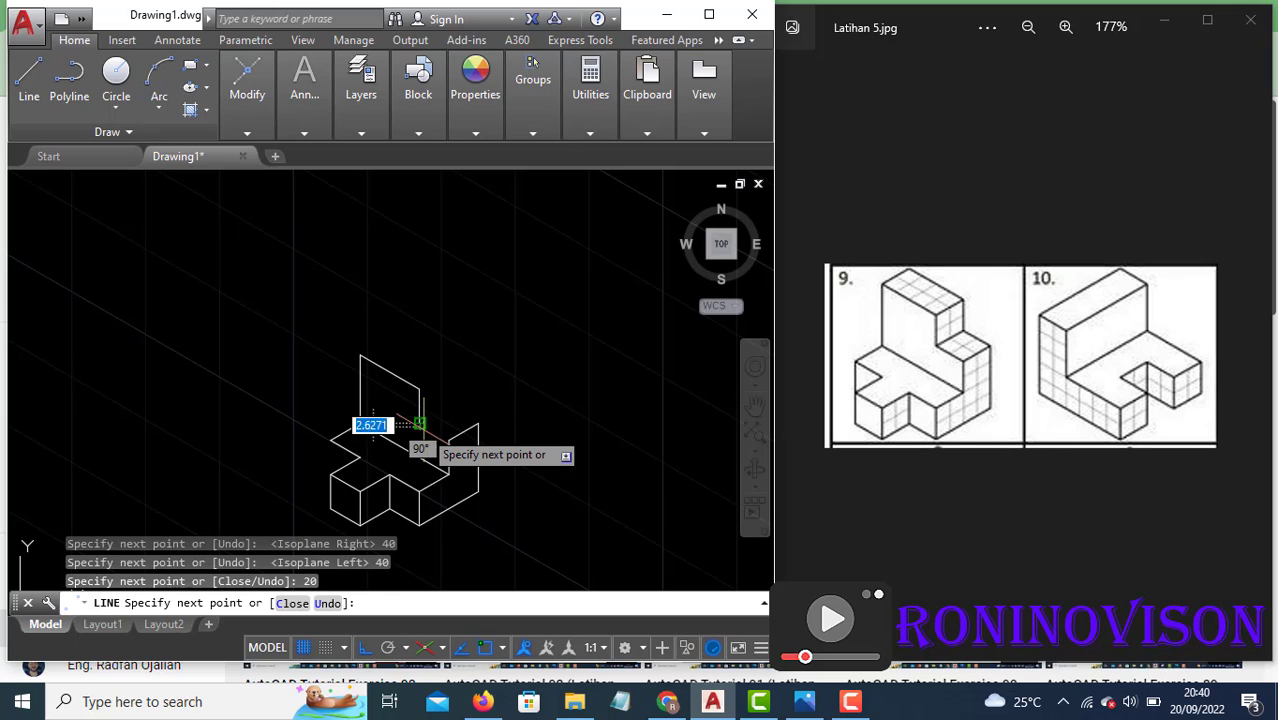
key("Return")
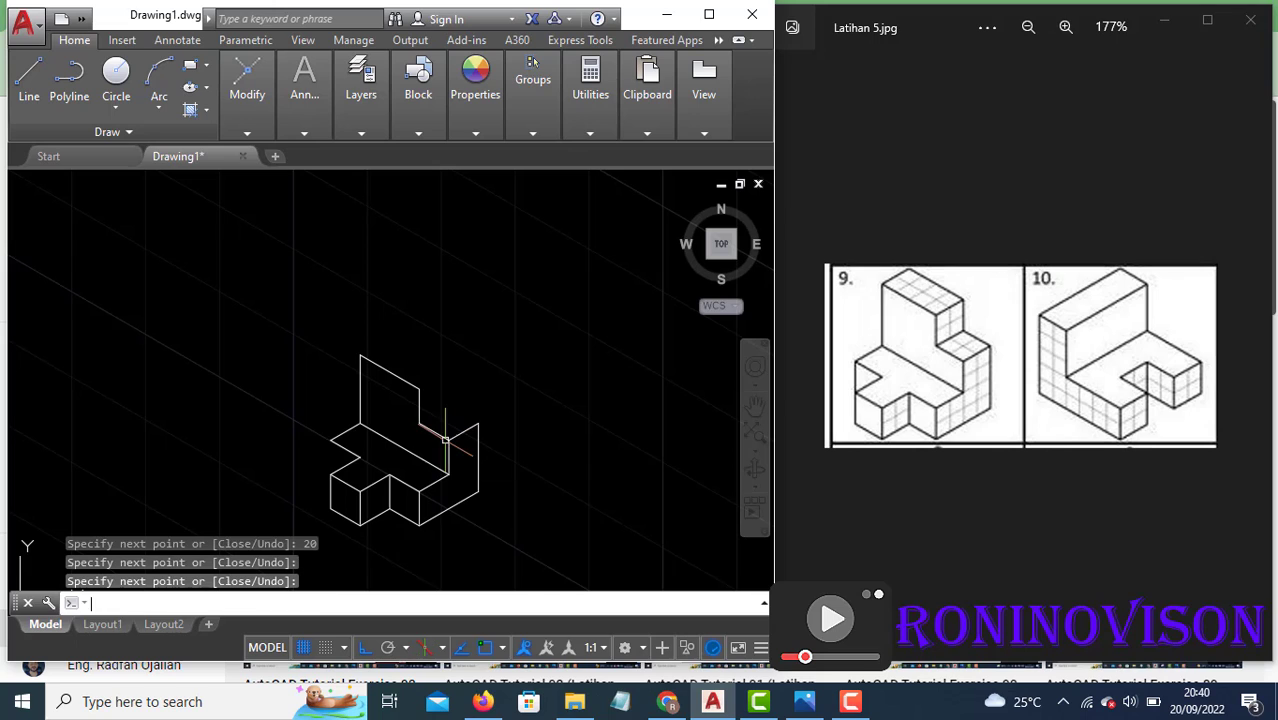
Step: Cap the tall block with 20- and 40-unit top edges and a 20-unit vertical edge
key("Return")
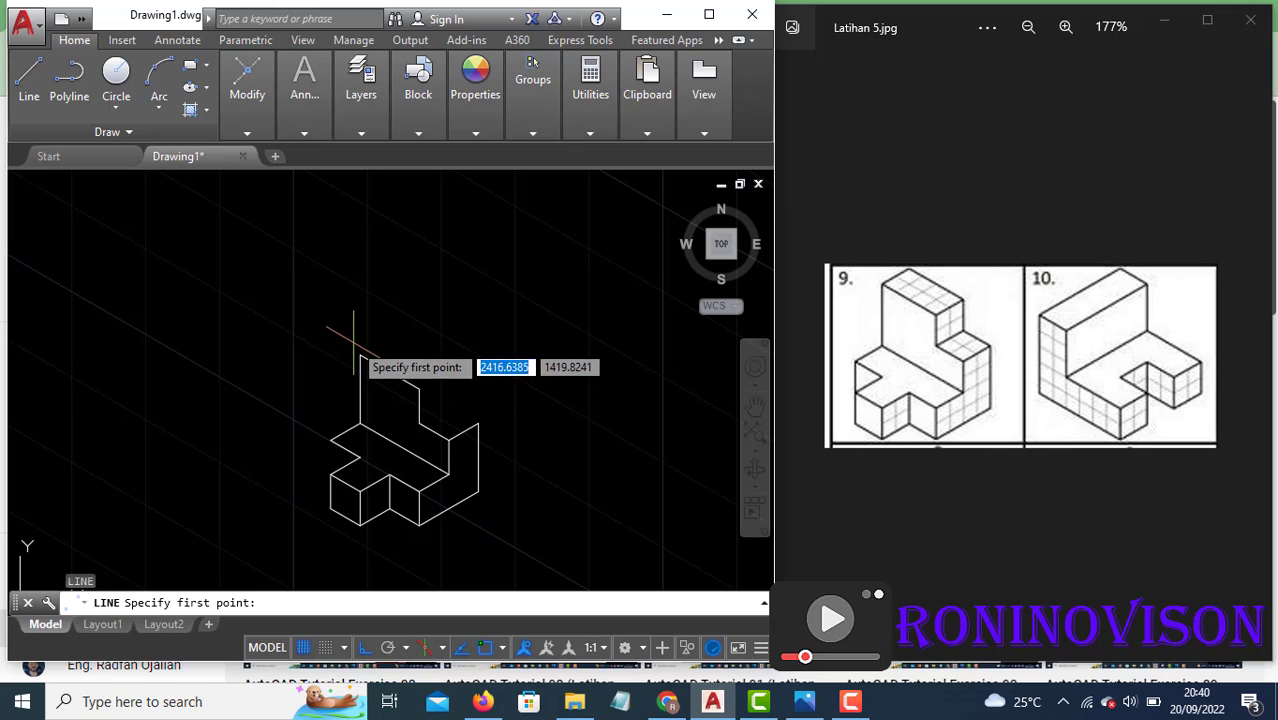
left_click(360, 355)
key("F5")
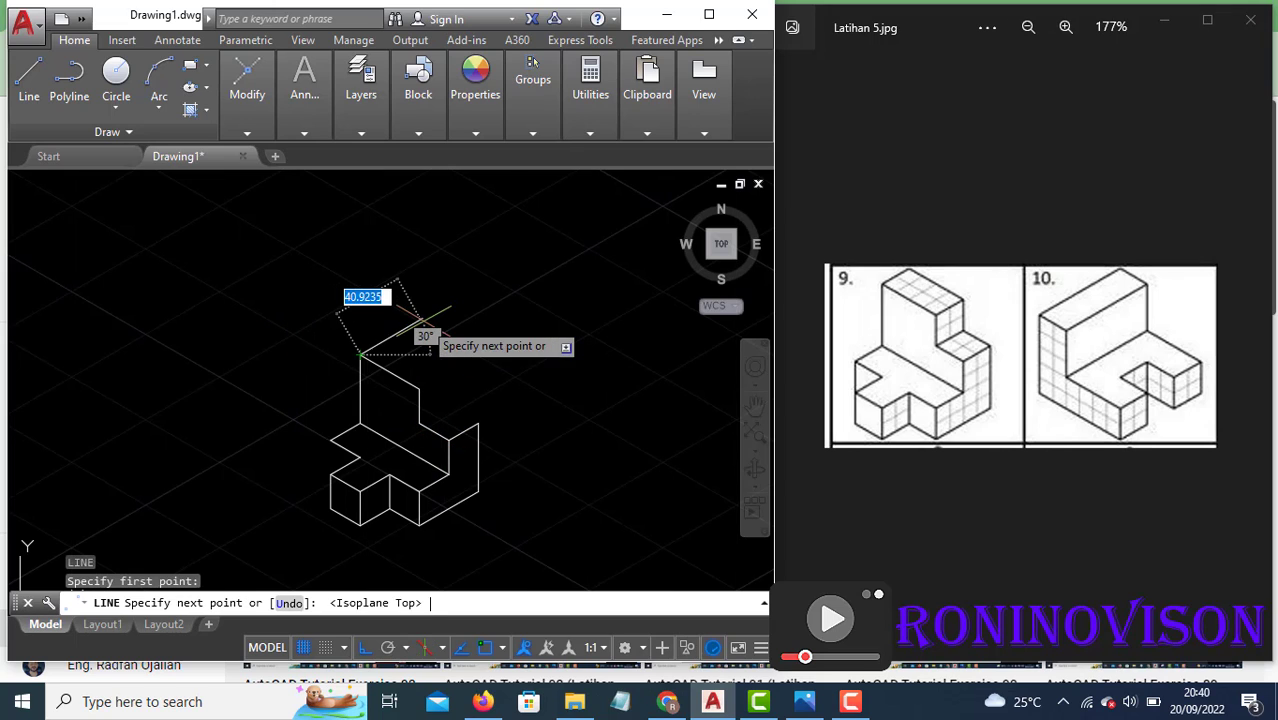
type("20")
key("Return")
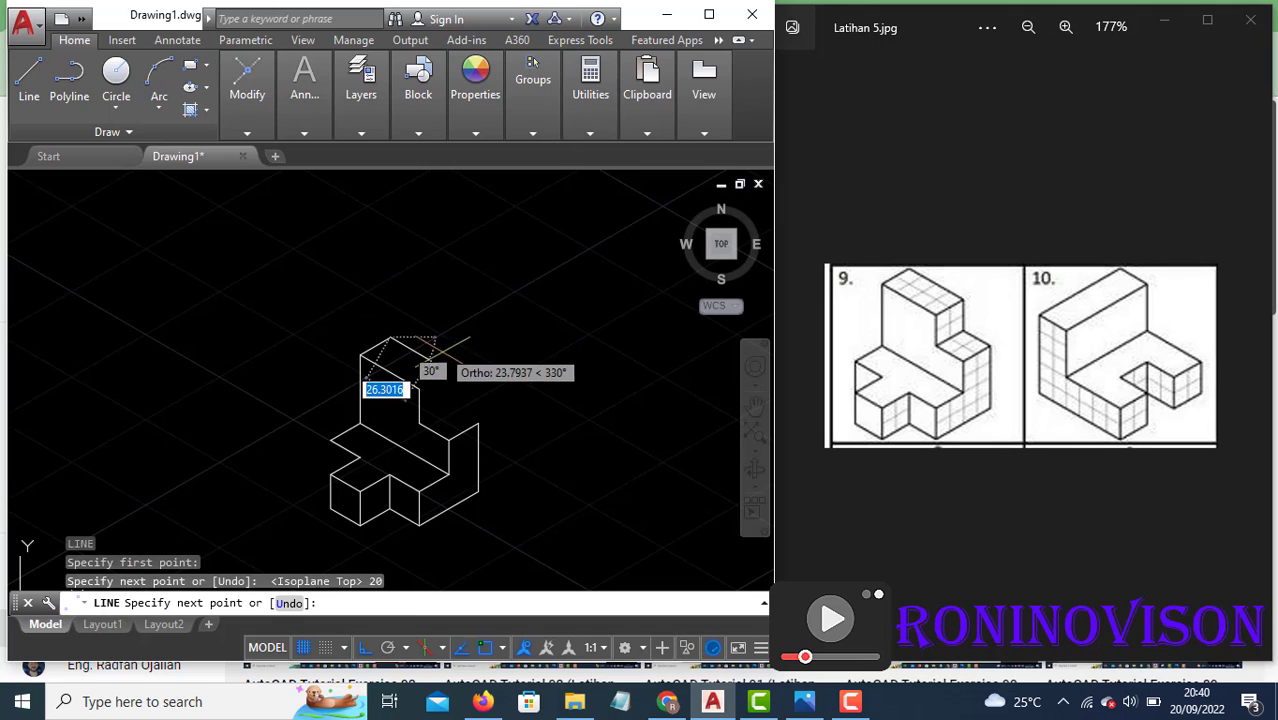
type("40")
key("Return")
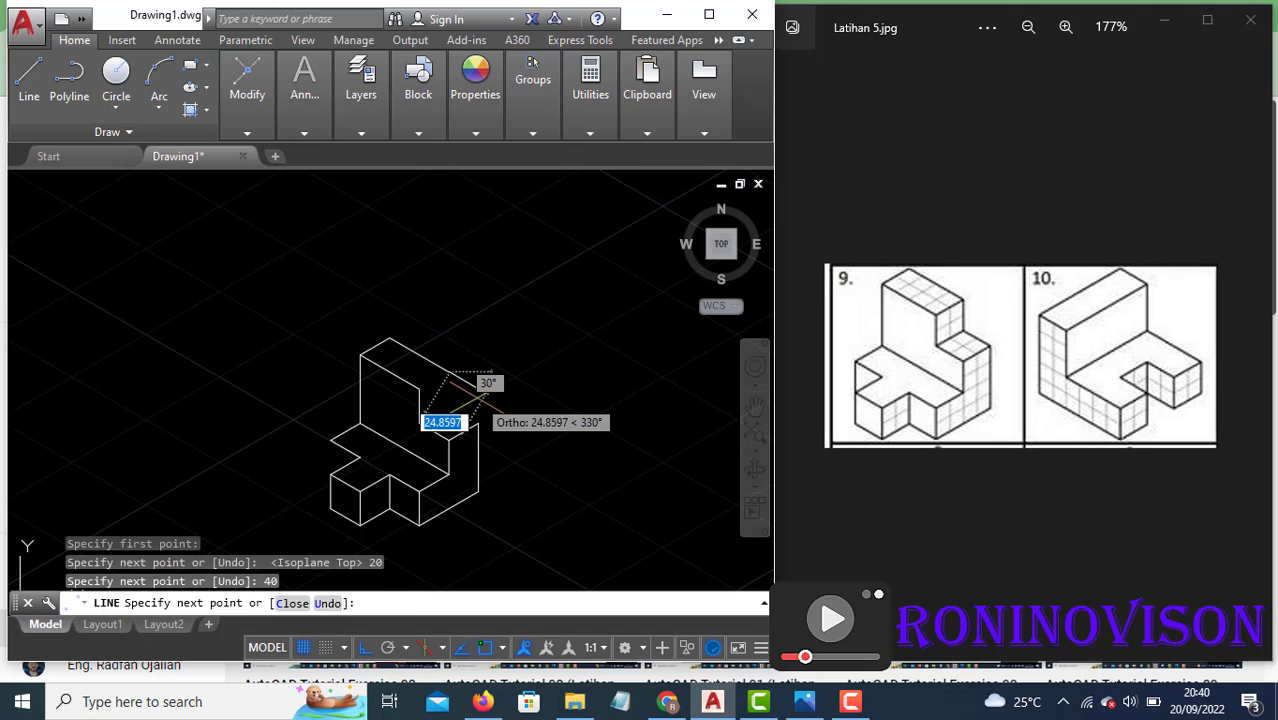
left_click(433, 394)
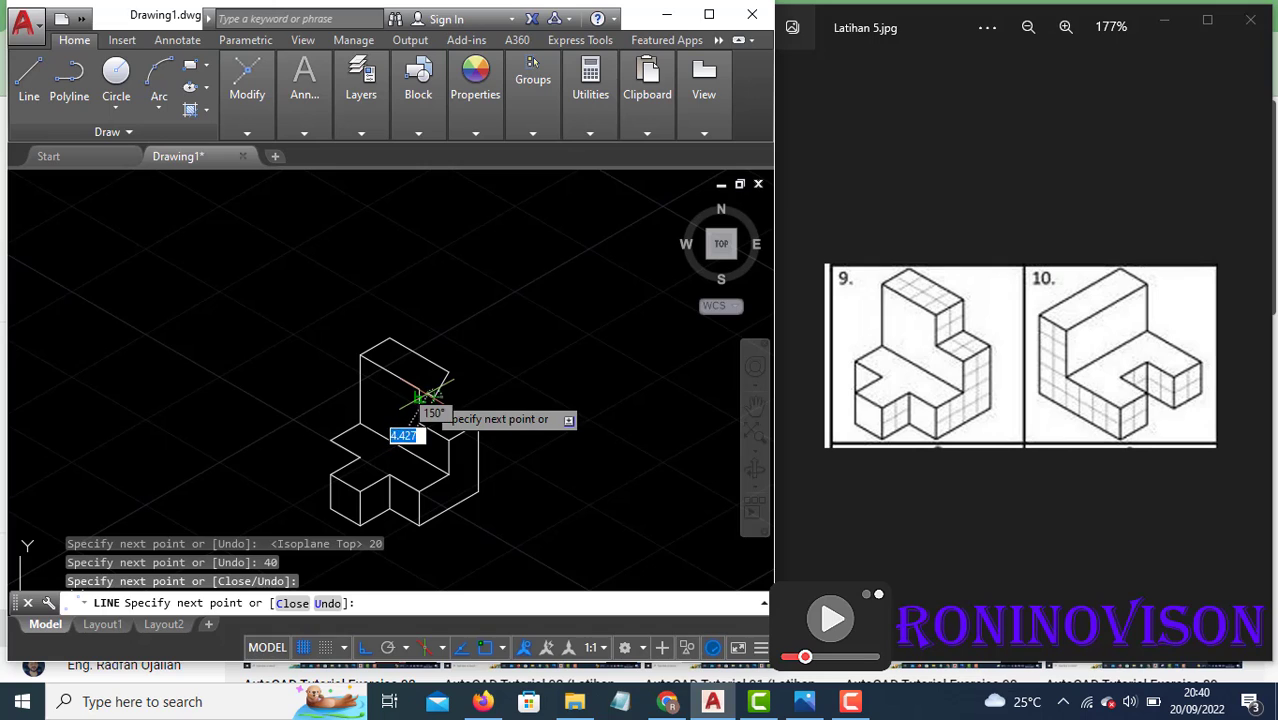
key("ctrl+z")
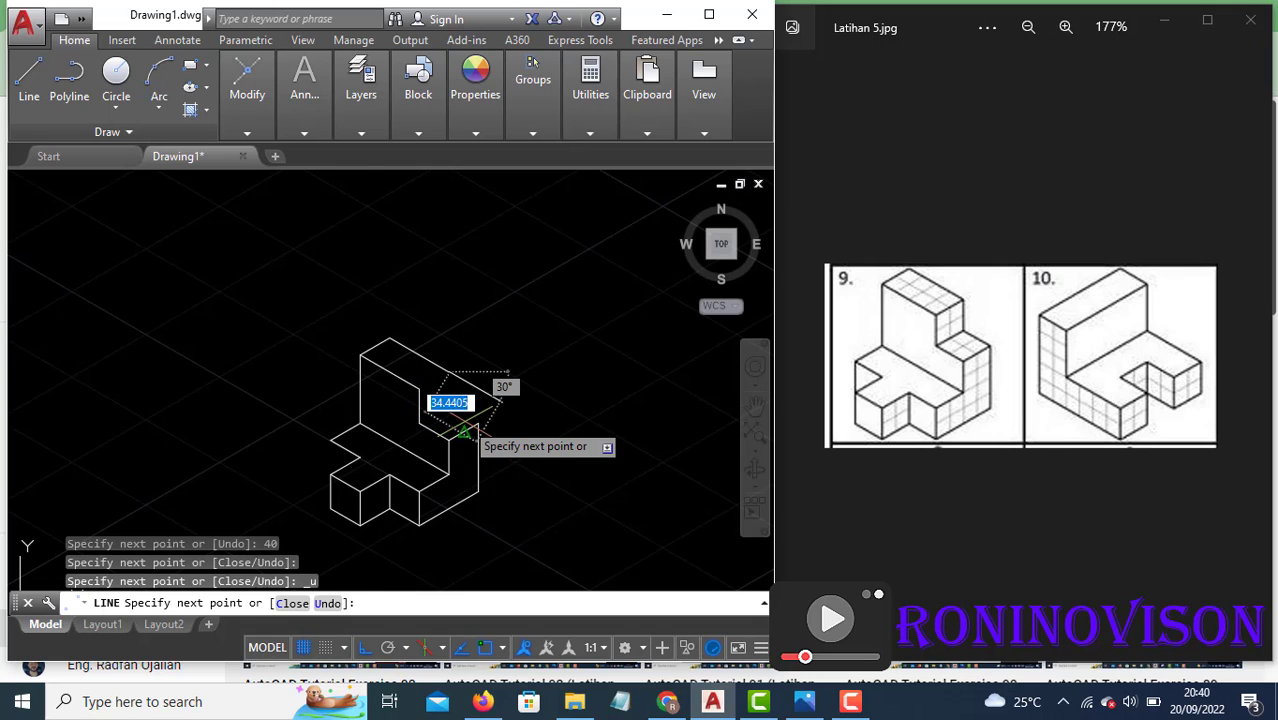
key("F5")
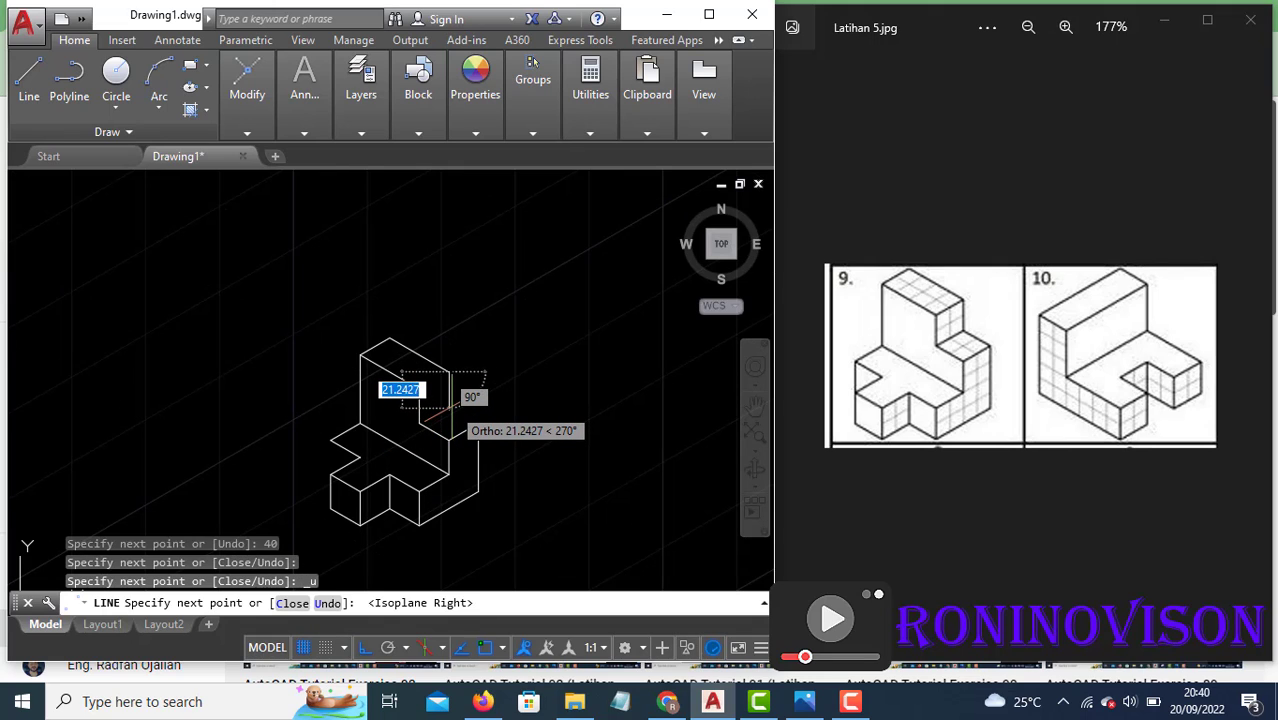
type("20")
key("Return")
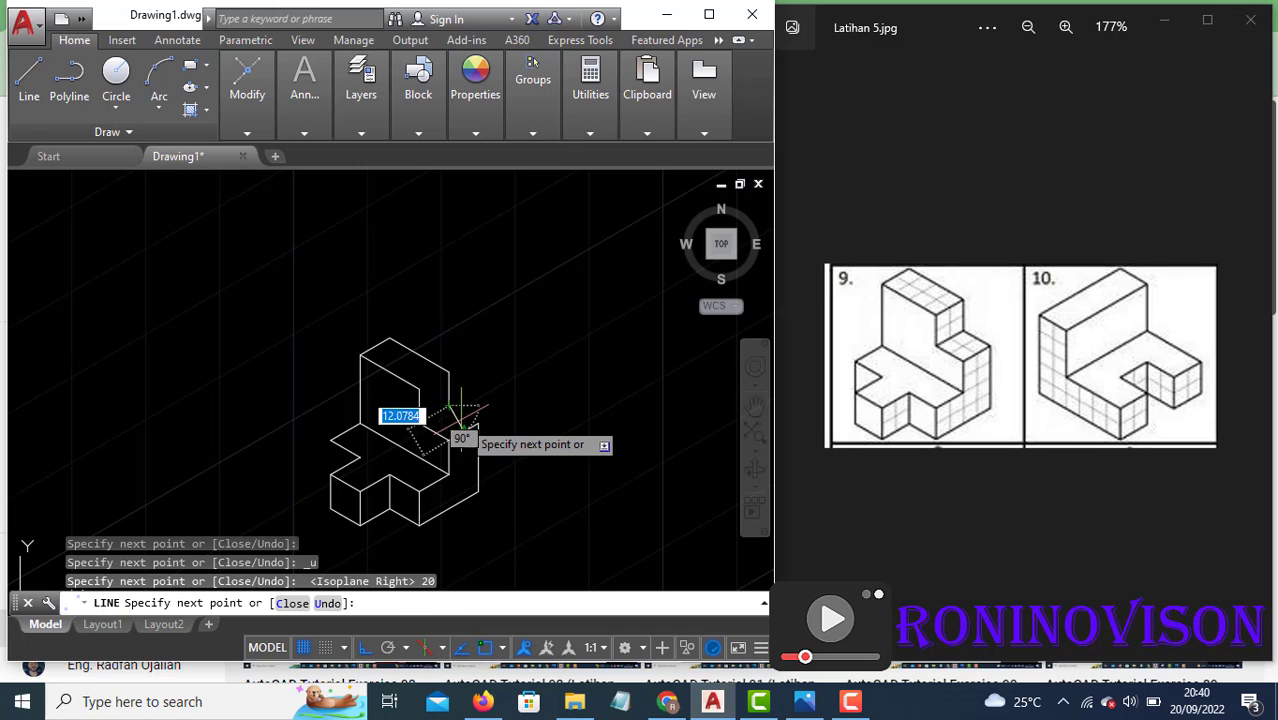
key("Return")
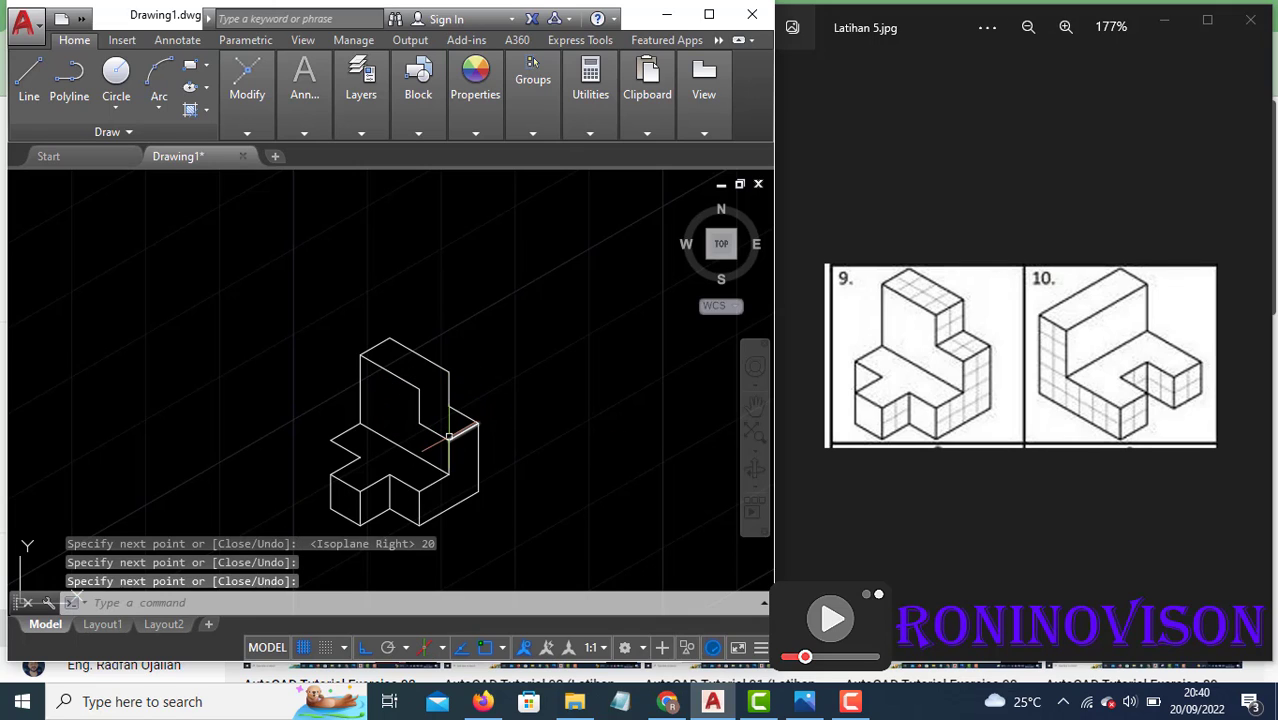
key("Return")
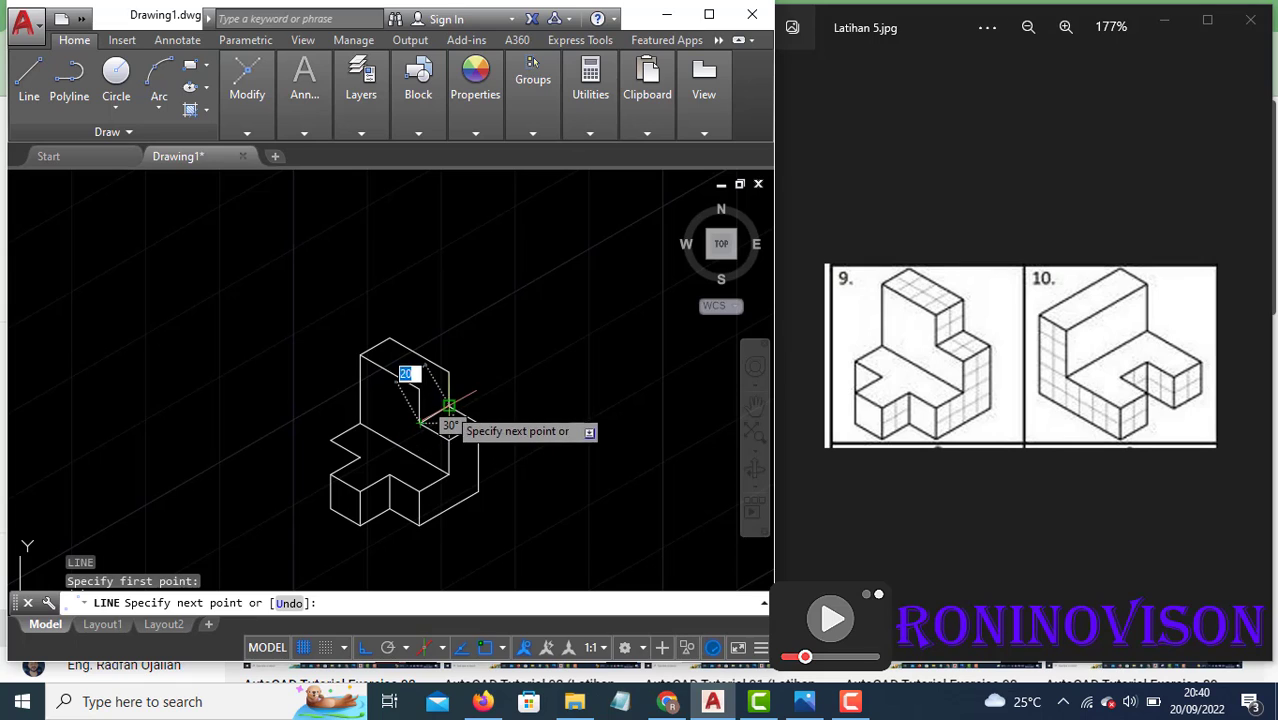
Step: Add the short connecting edges at the top and corner of the central step
left_click(414, 371)
key("Return")
key("Return")
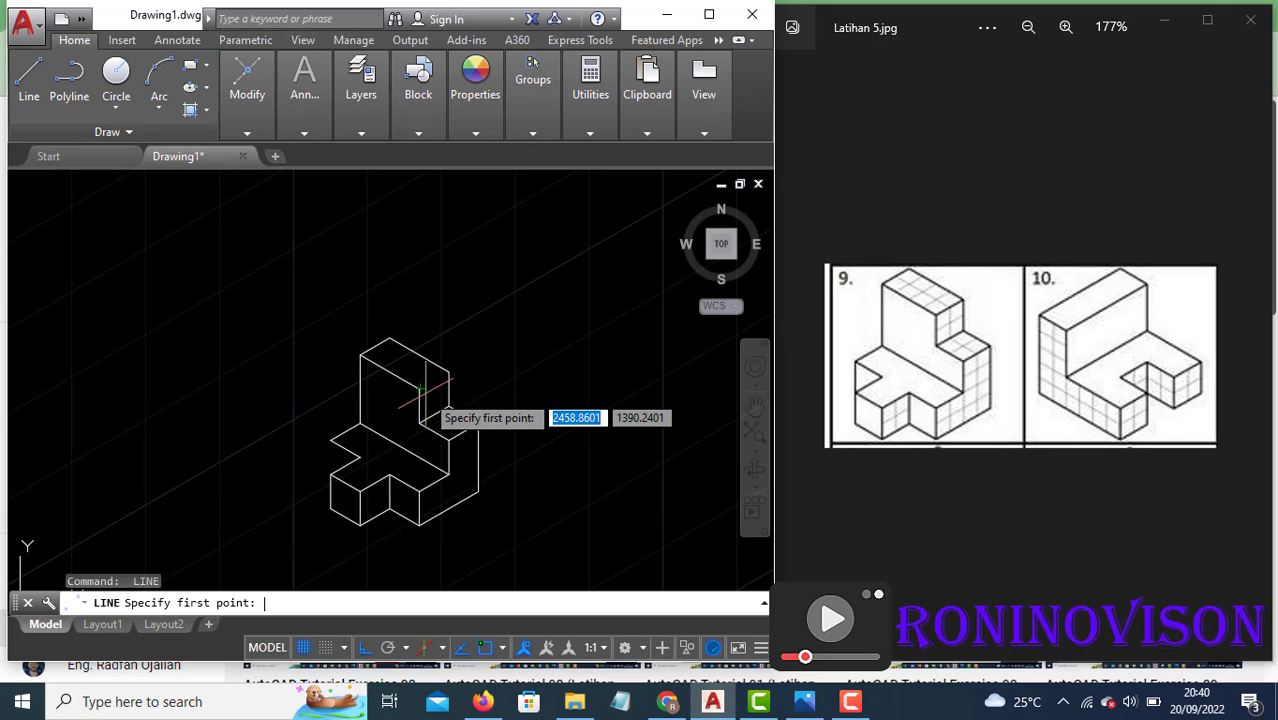
left_click(449, 372)
left_click(420, 387)
key("Return")
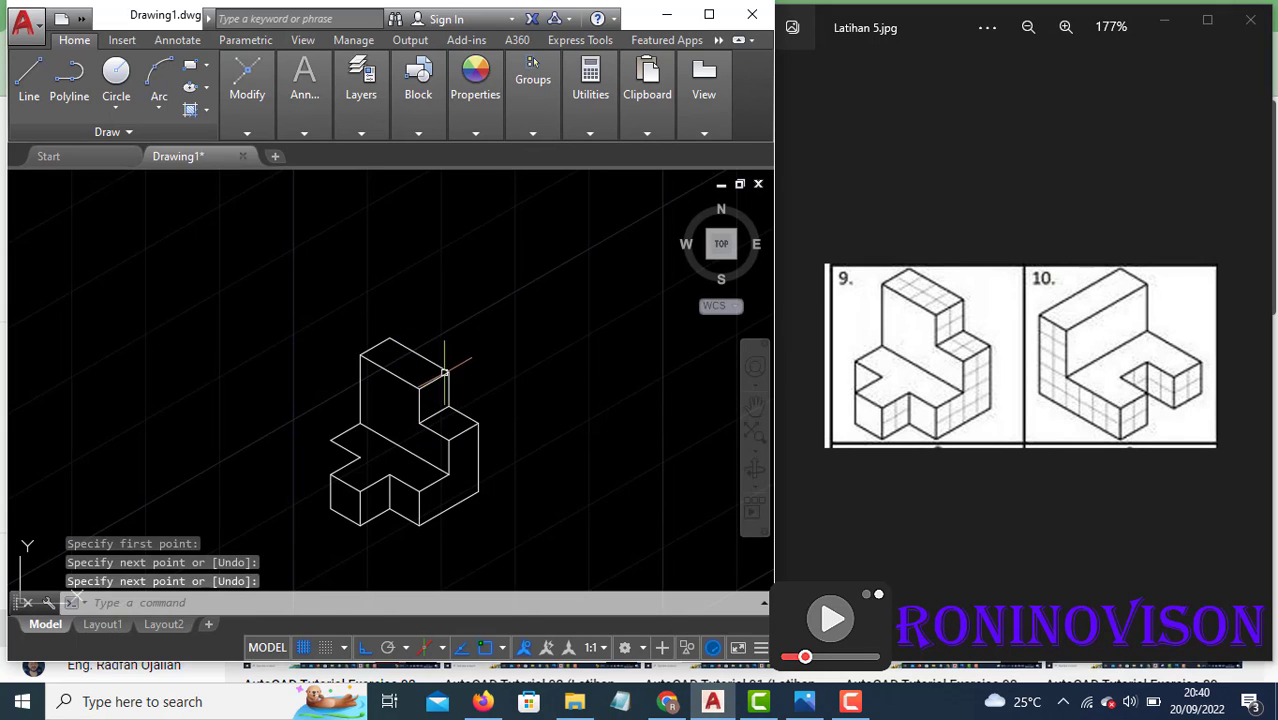
key("Return")
Step: Delete the misplaced vertical line at the left notch and redraw it as a 20-unit edge
left_click(332, 455)
type("2")
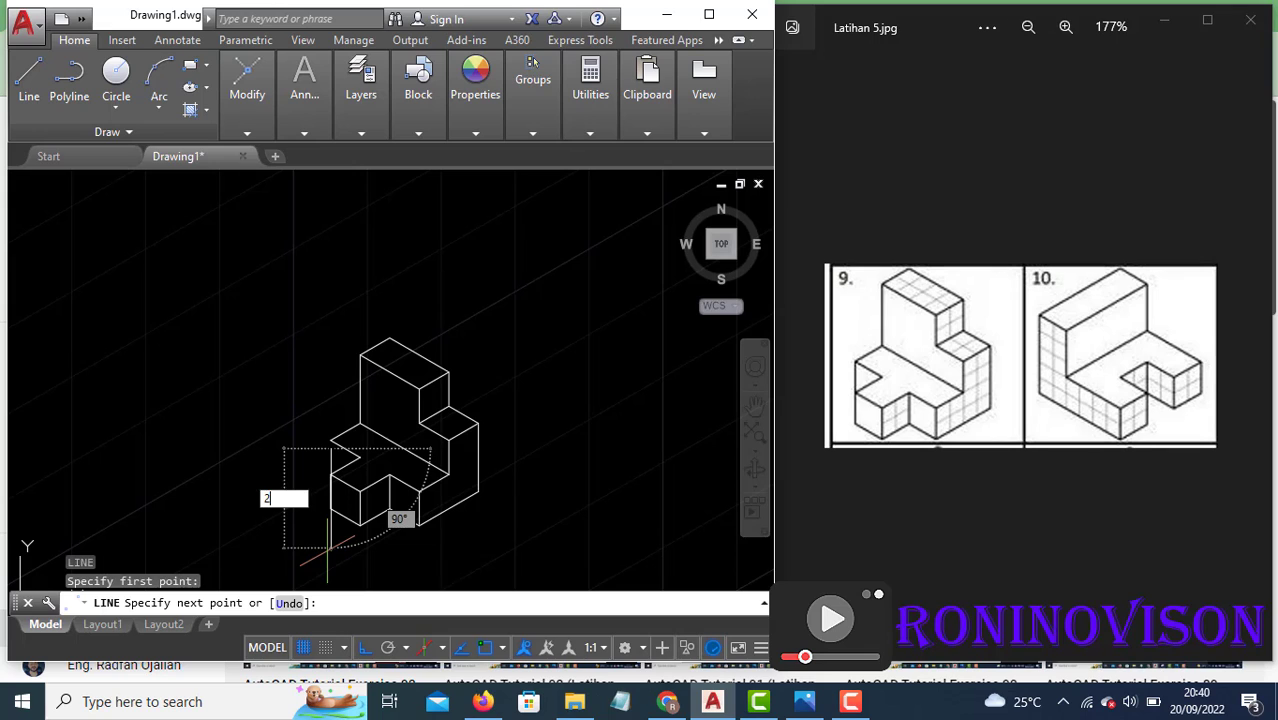
type("0")
key("Return")
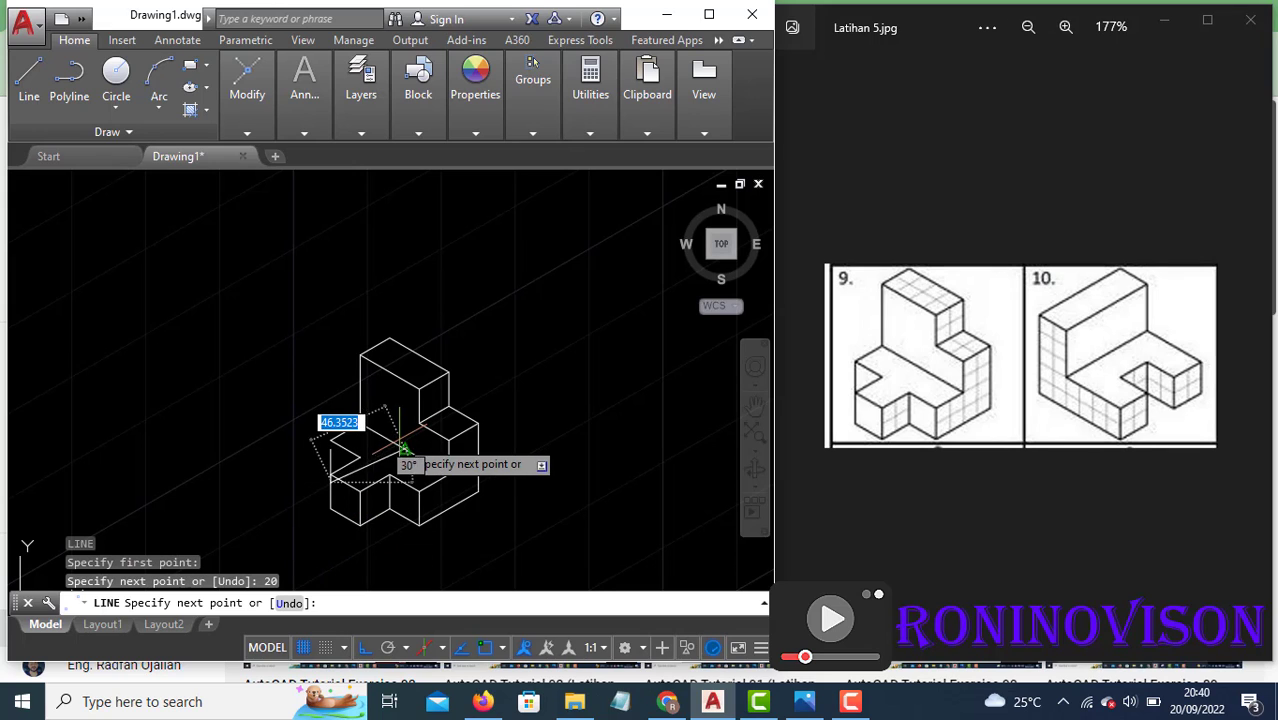
key("Return")
scroll(321, 470, "up", 4)
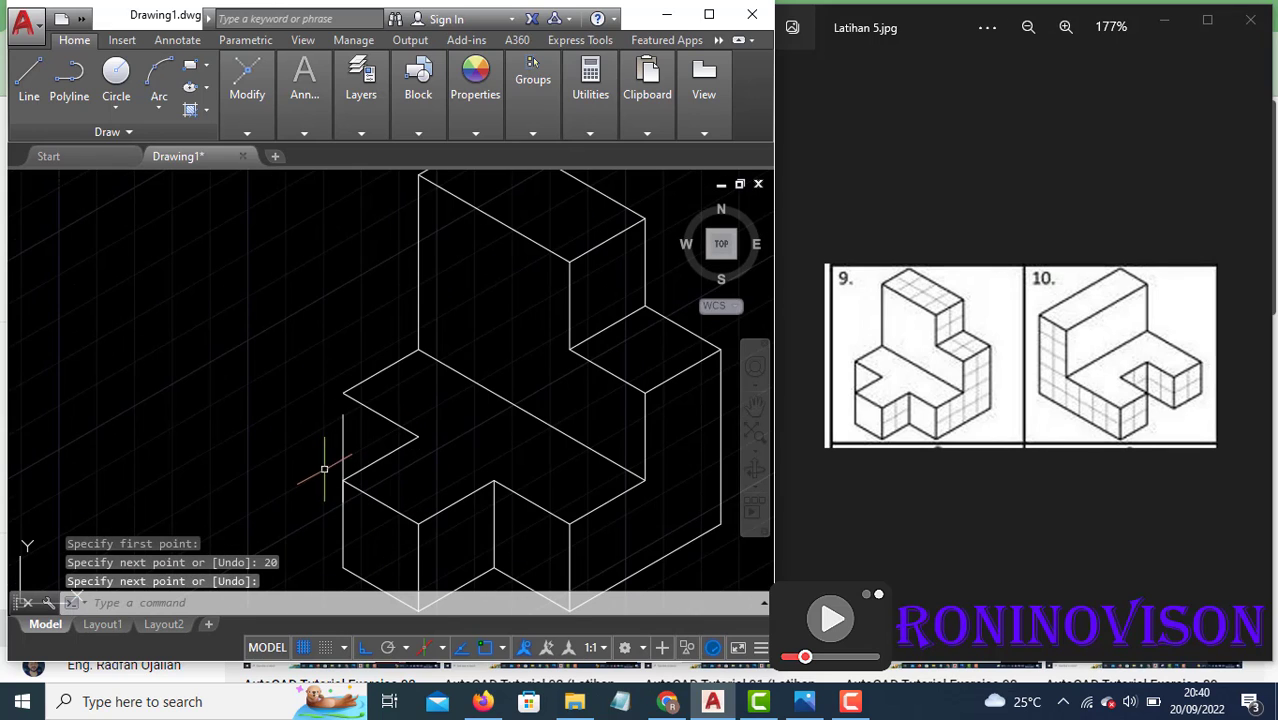
left_click(343, 450)
key("Delete")
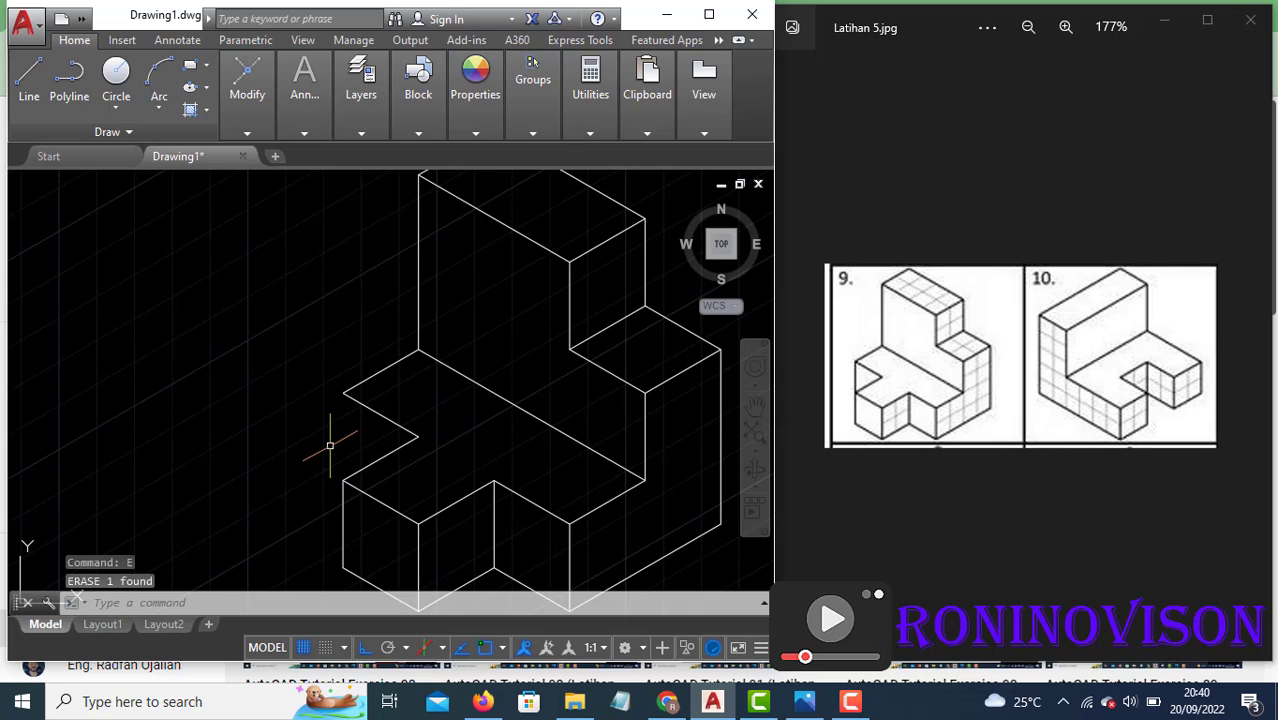
type("l")
key("Return")
left_click(343, 392)
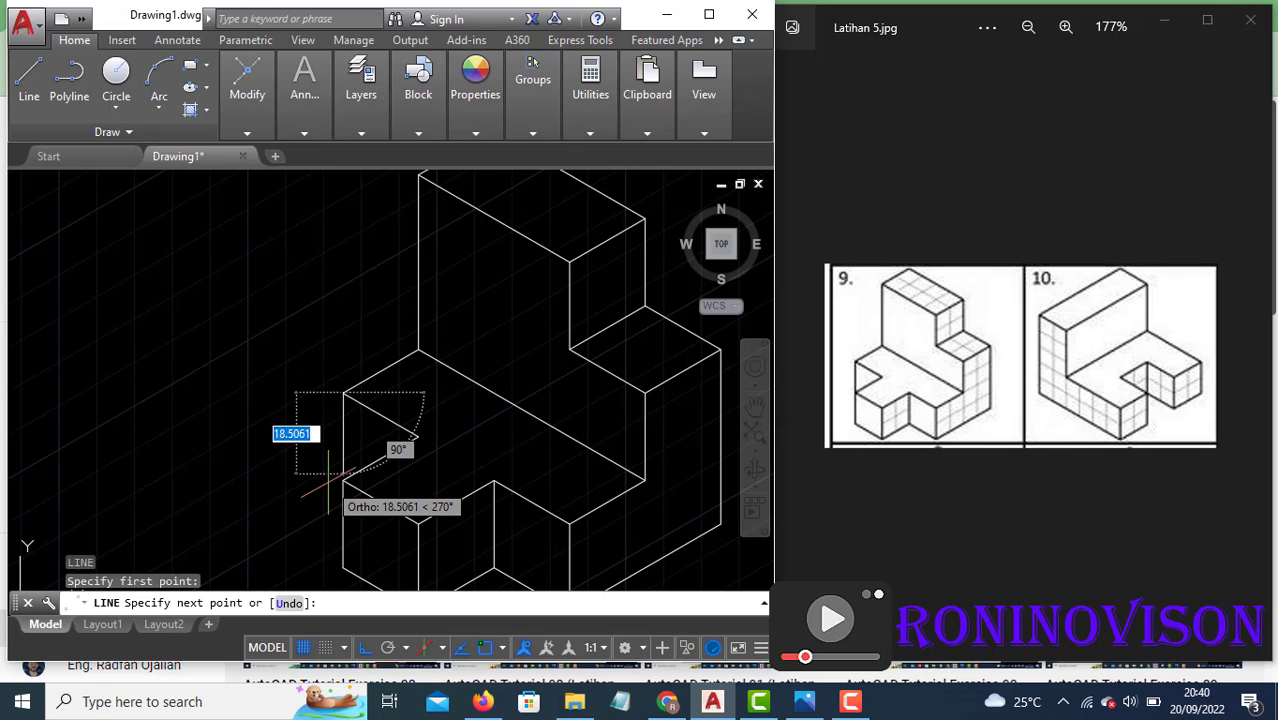
type("20")
key("Return")
key("Return")
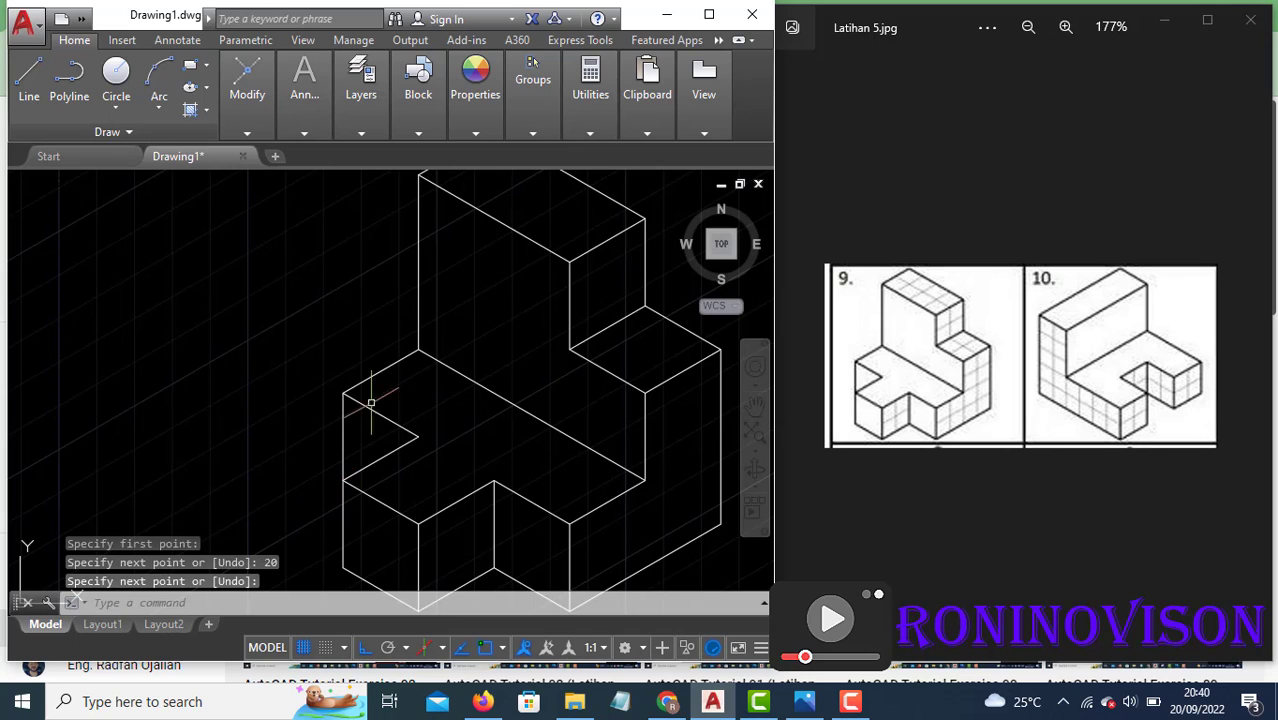
scroll(276, 384, "down", 2)
Step: Grid-hatch the tall block's top, both right side faces and the small middle top face
middle_click_drag(413, 398, 268, 400)
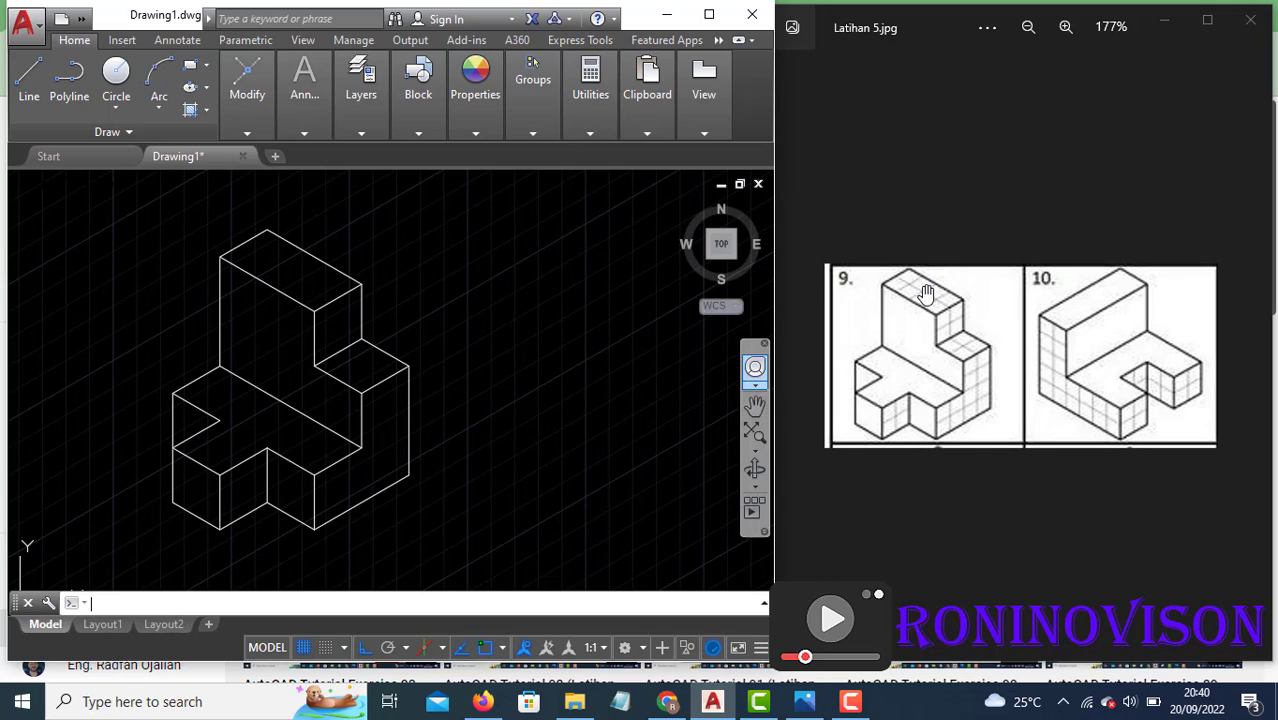
type("h")
key("Return")
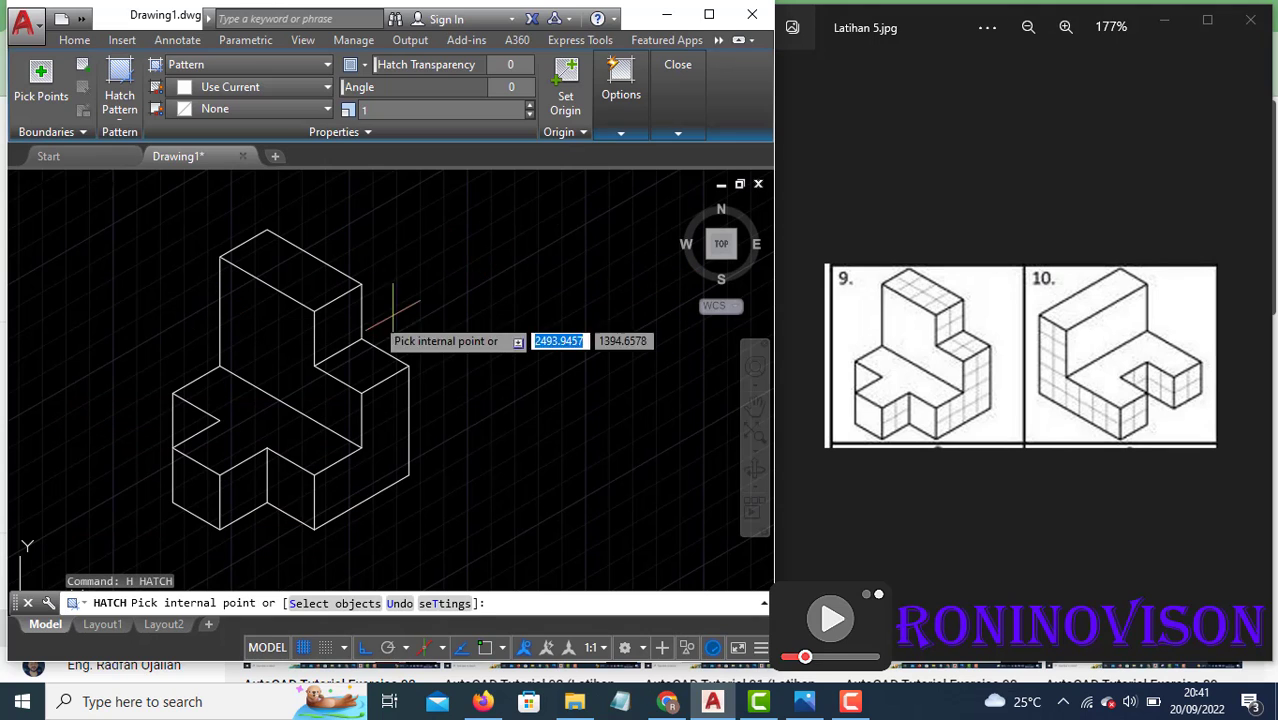
left_click(286, 258)
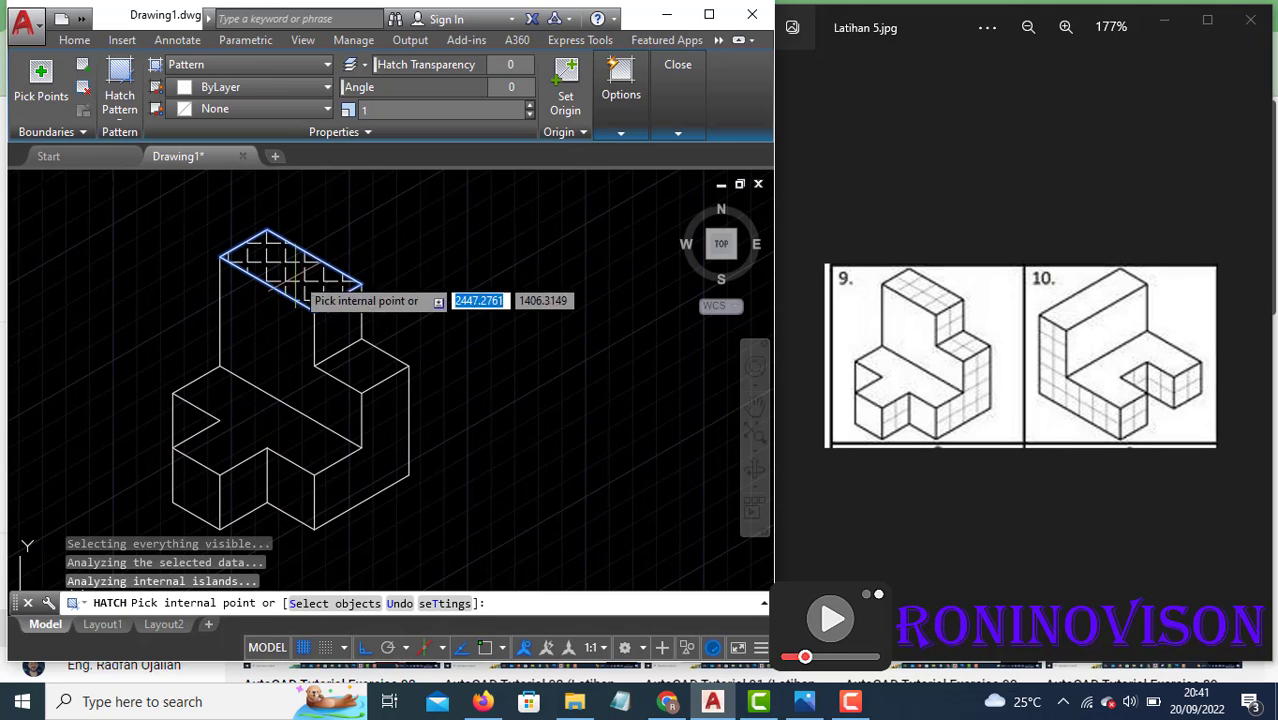
left_click(340, 335)
left_click(362, 362)
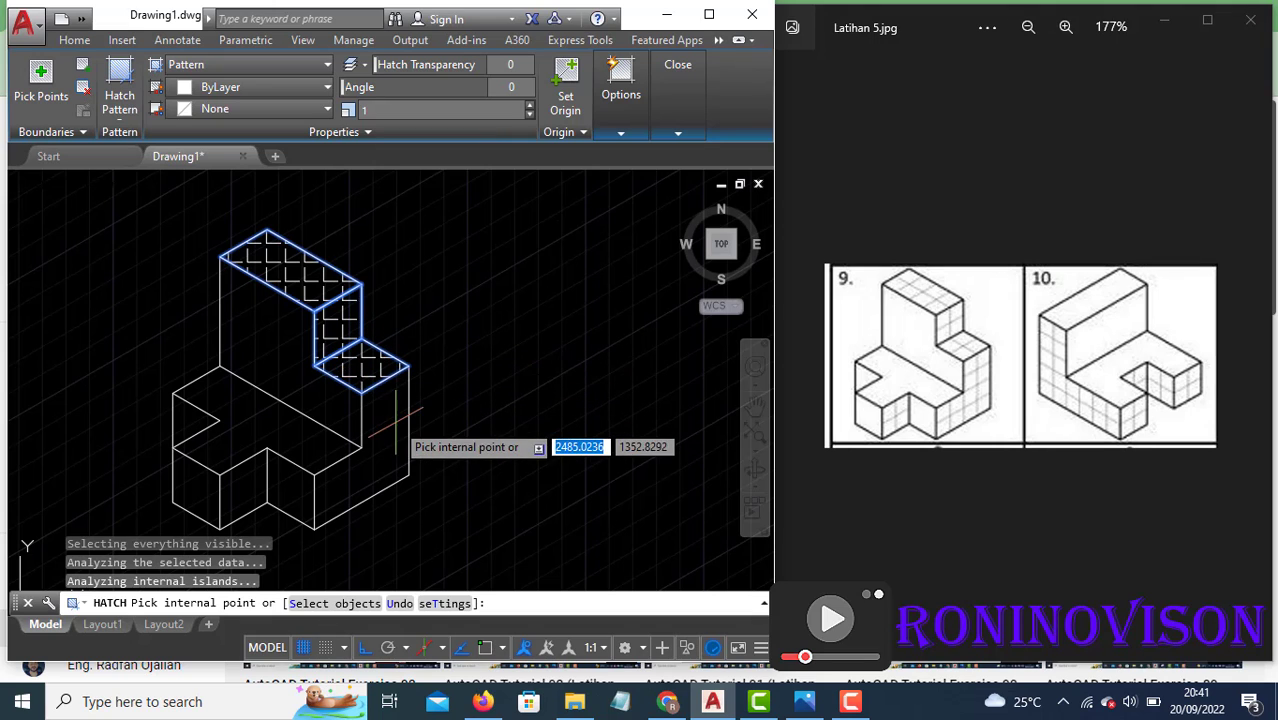
left_click(370, 440)
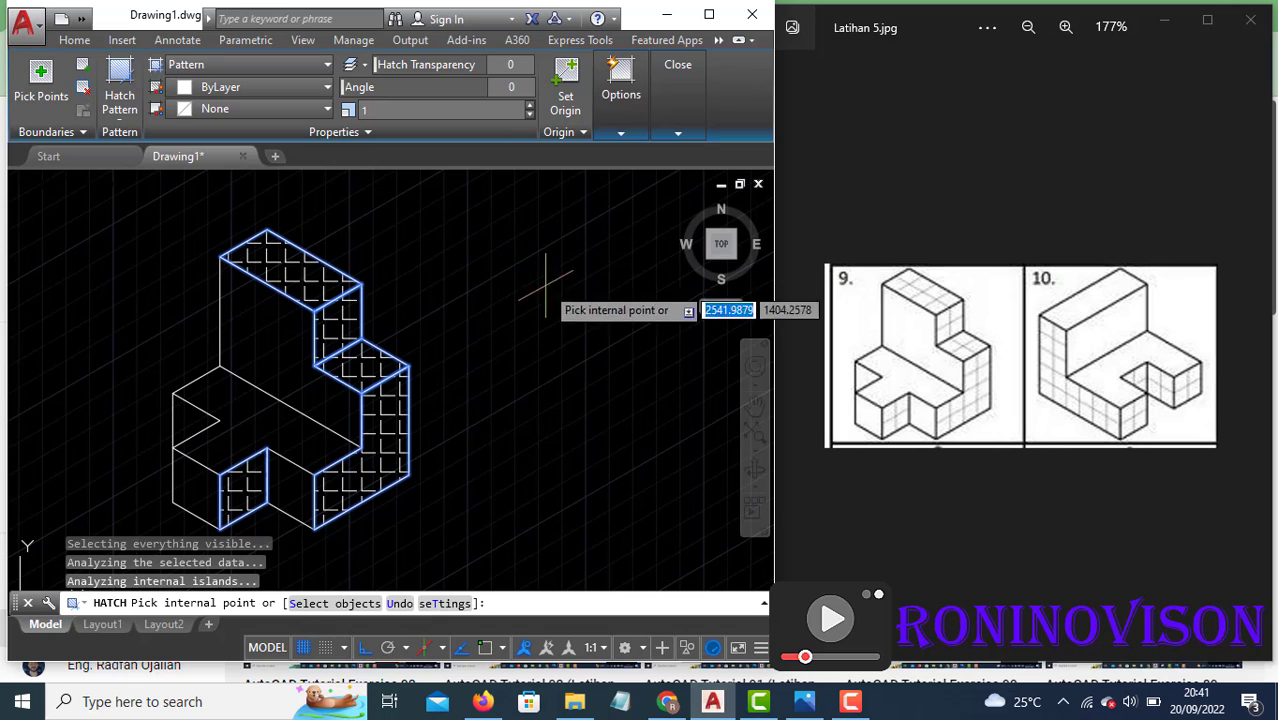
key("Return")
middle_click_drag(450, 425, 394, 445)
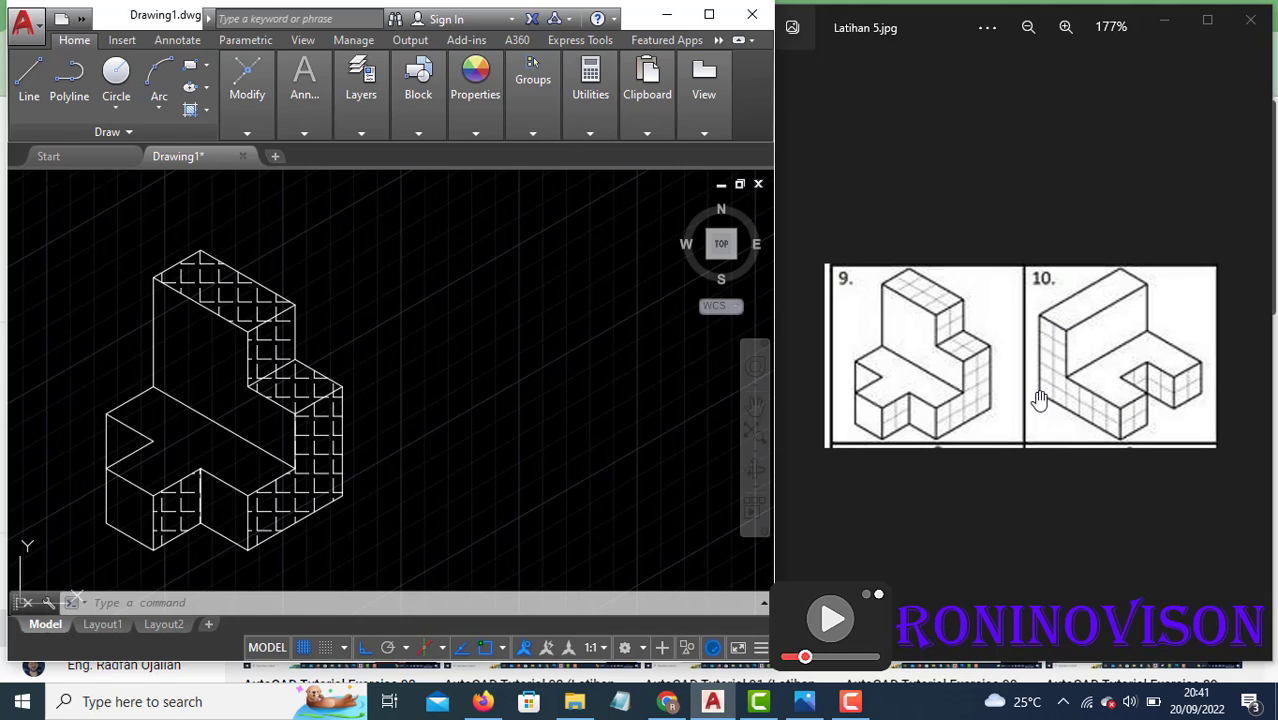
Step: Draw exercise 10's first outline edges: 20 vertical, 40, 30 vertical, 20 at 150°, then 50
type("l")
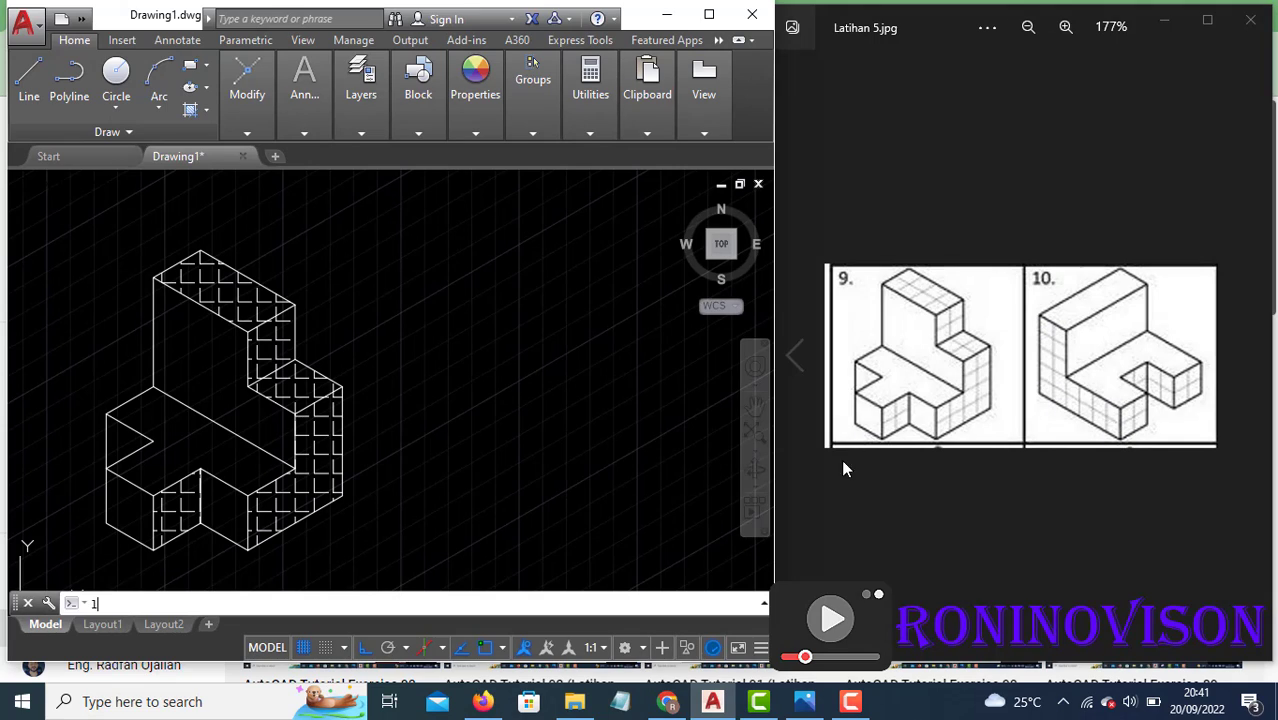
key("Return")
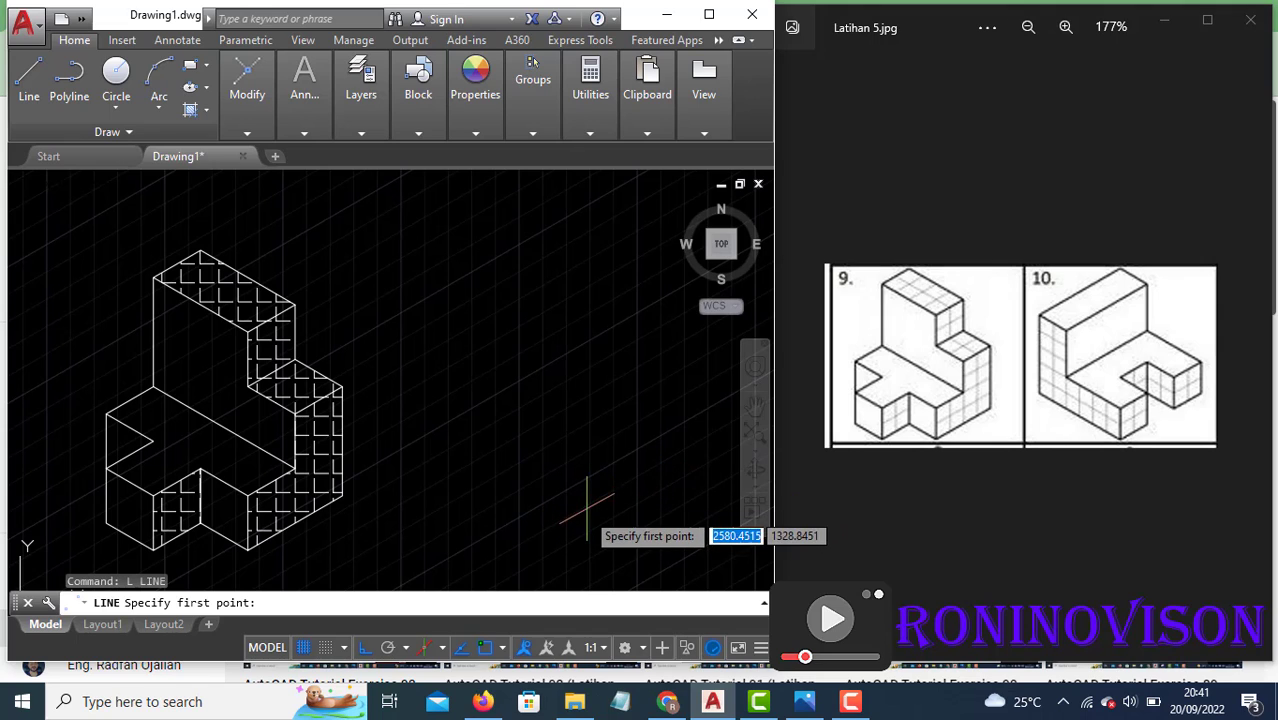
left_click(586, 529)
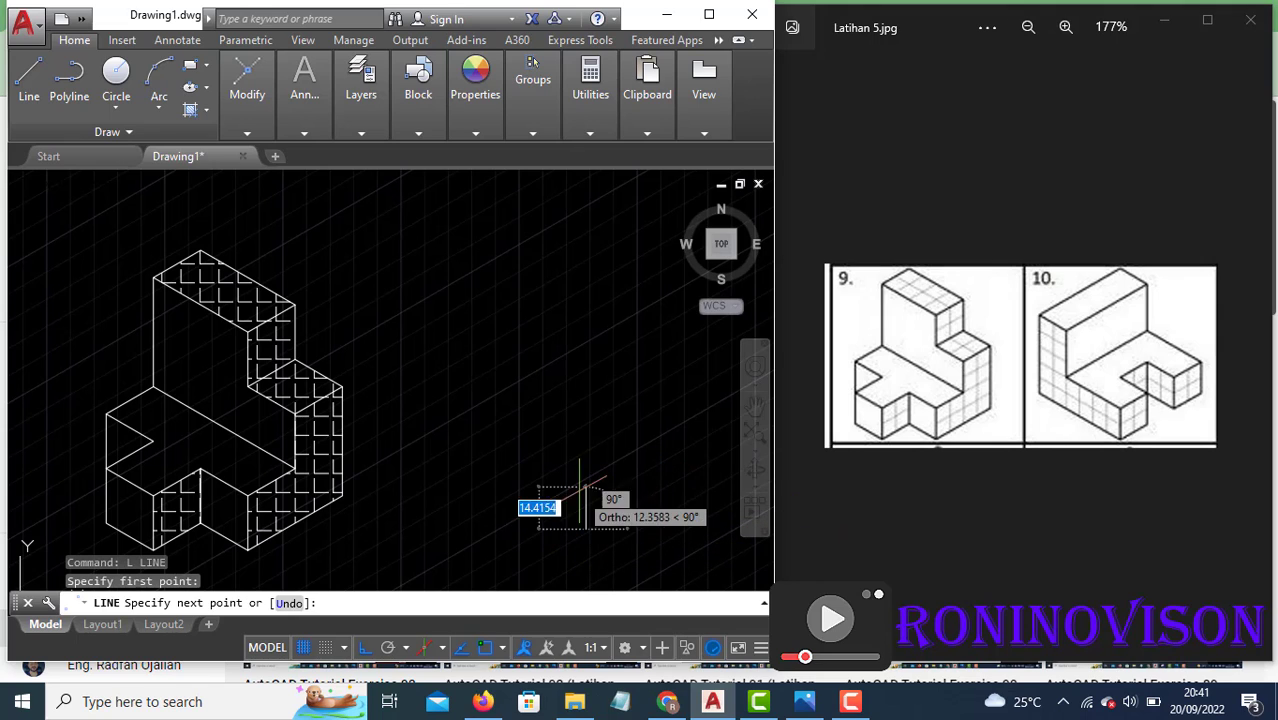
type("20")
key("Return")
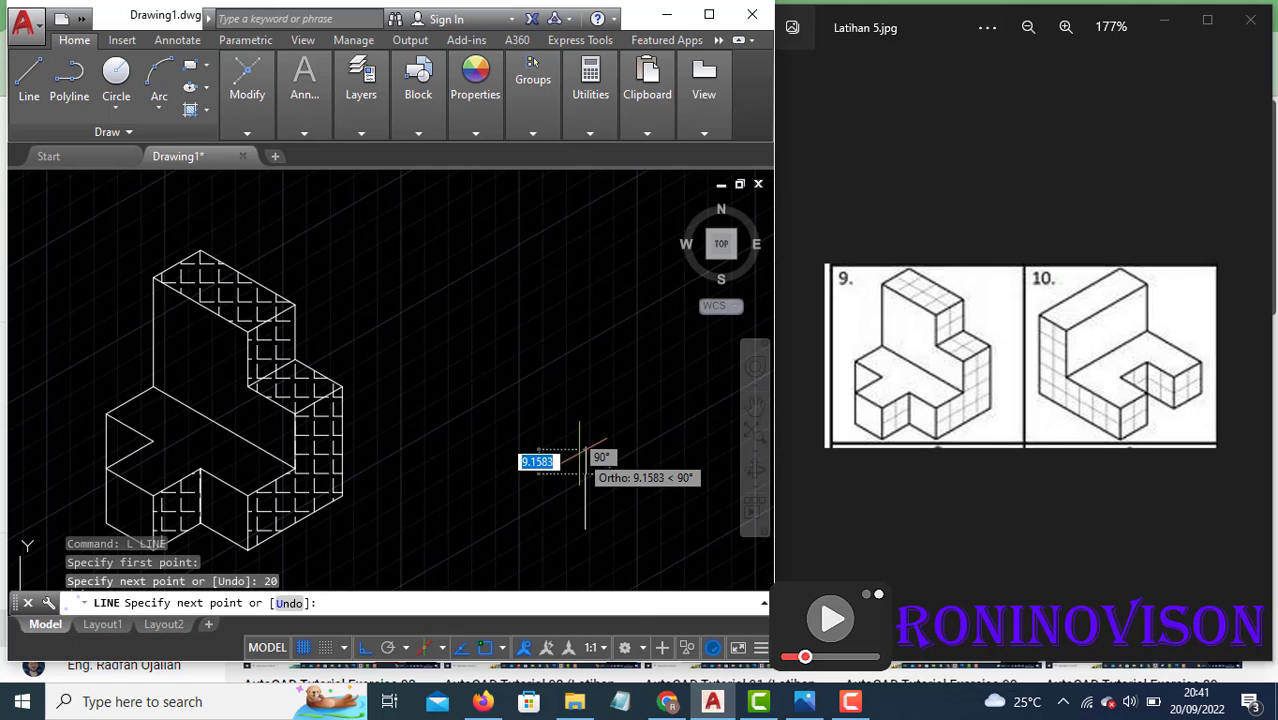
key("F5")
type("40")
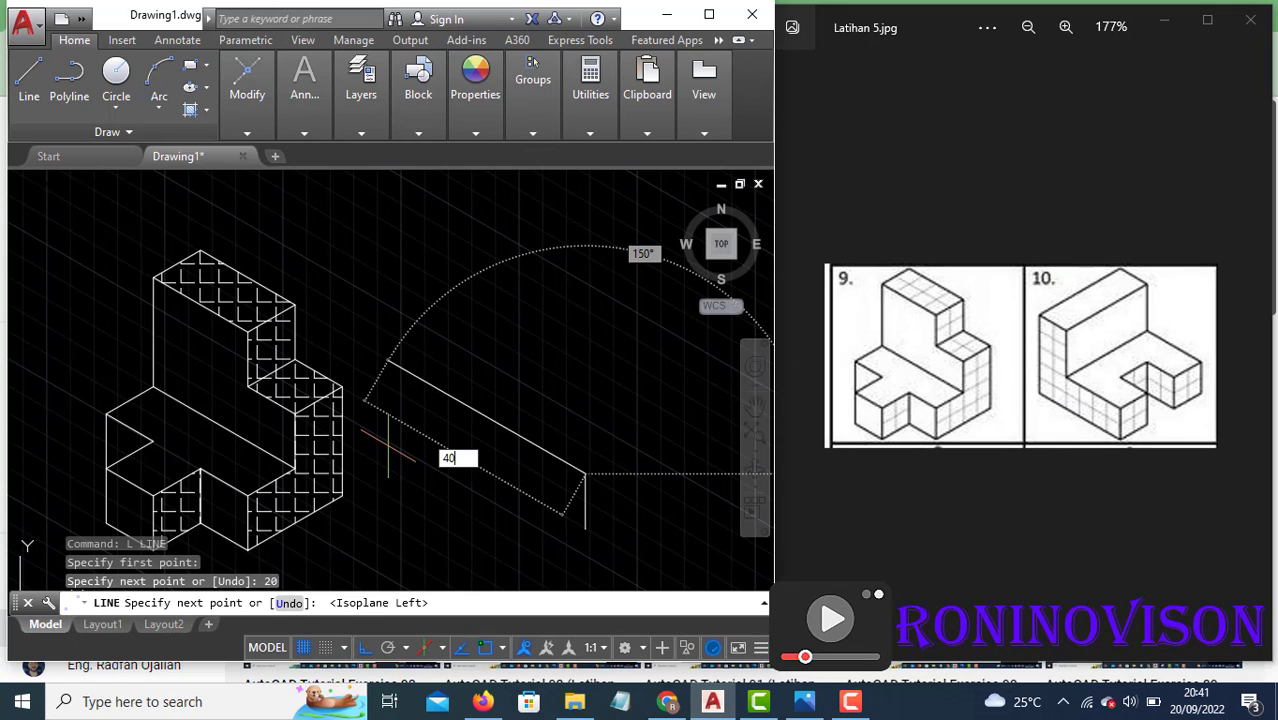
key("Return")
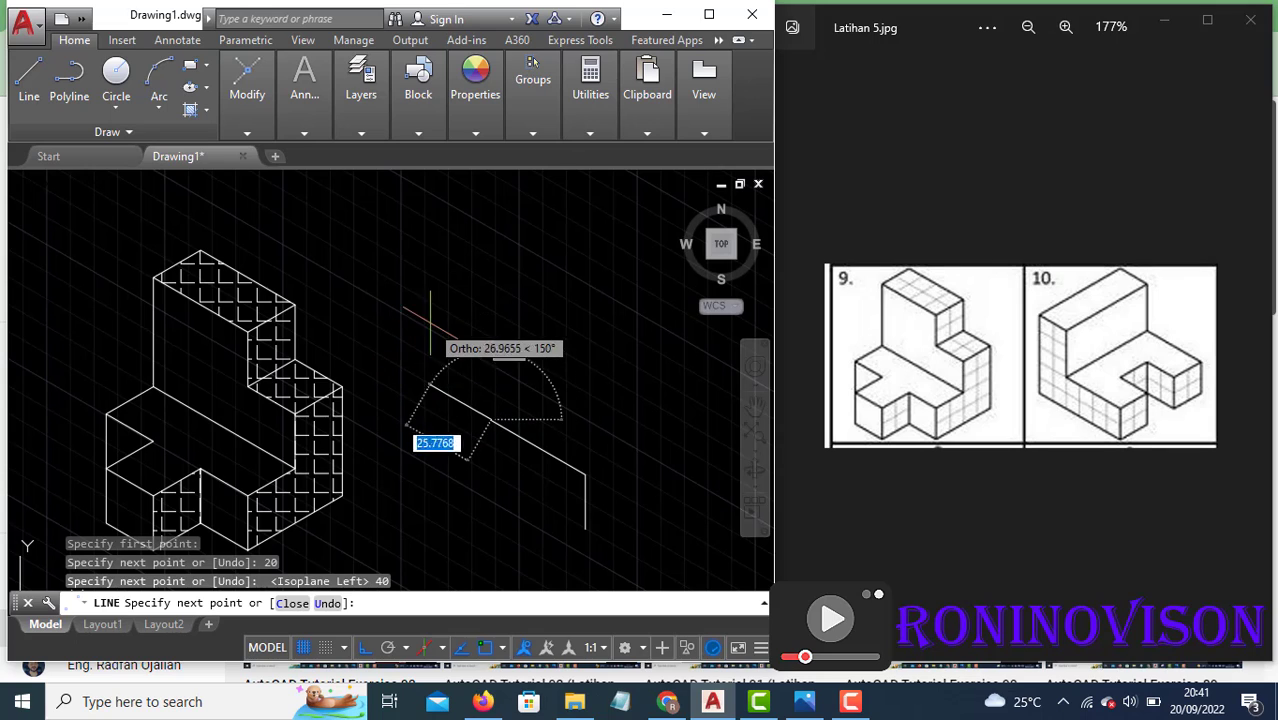
type("0")
key("Return")
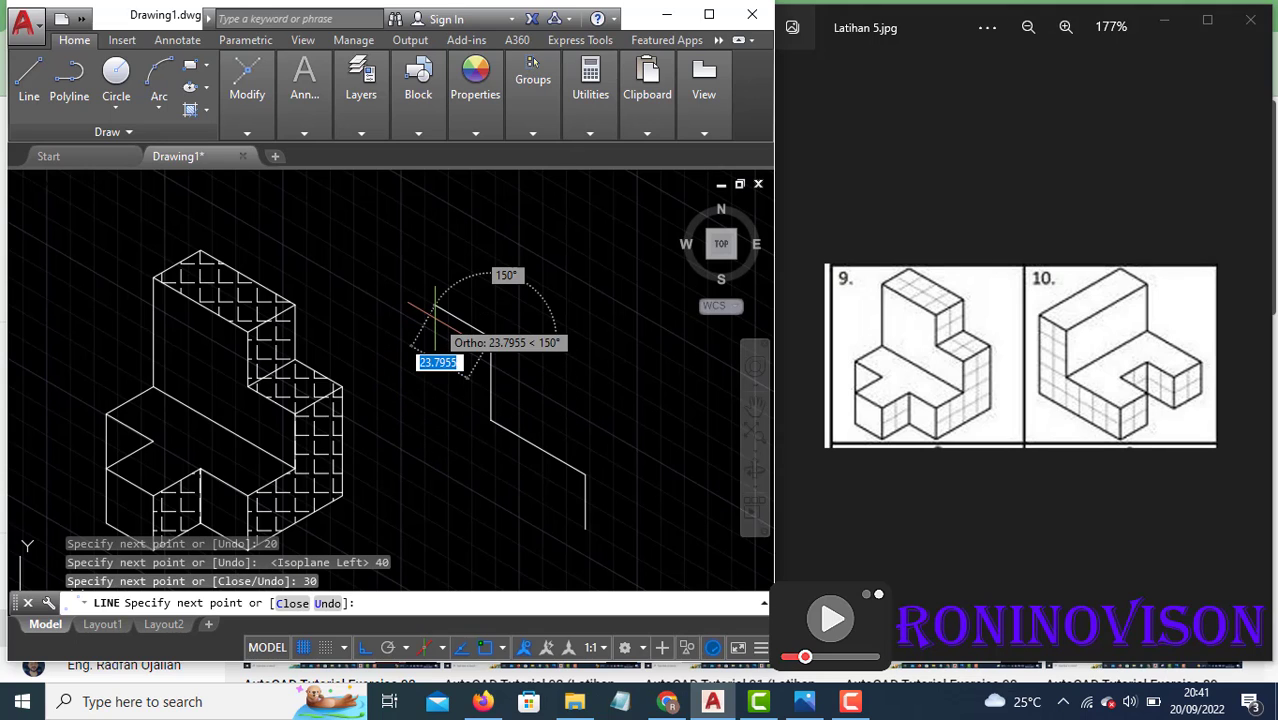
type("20")
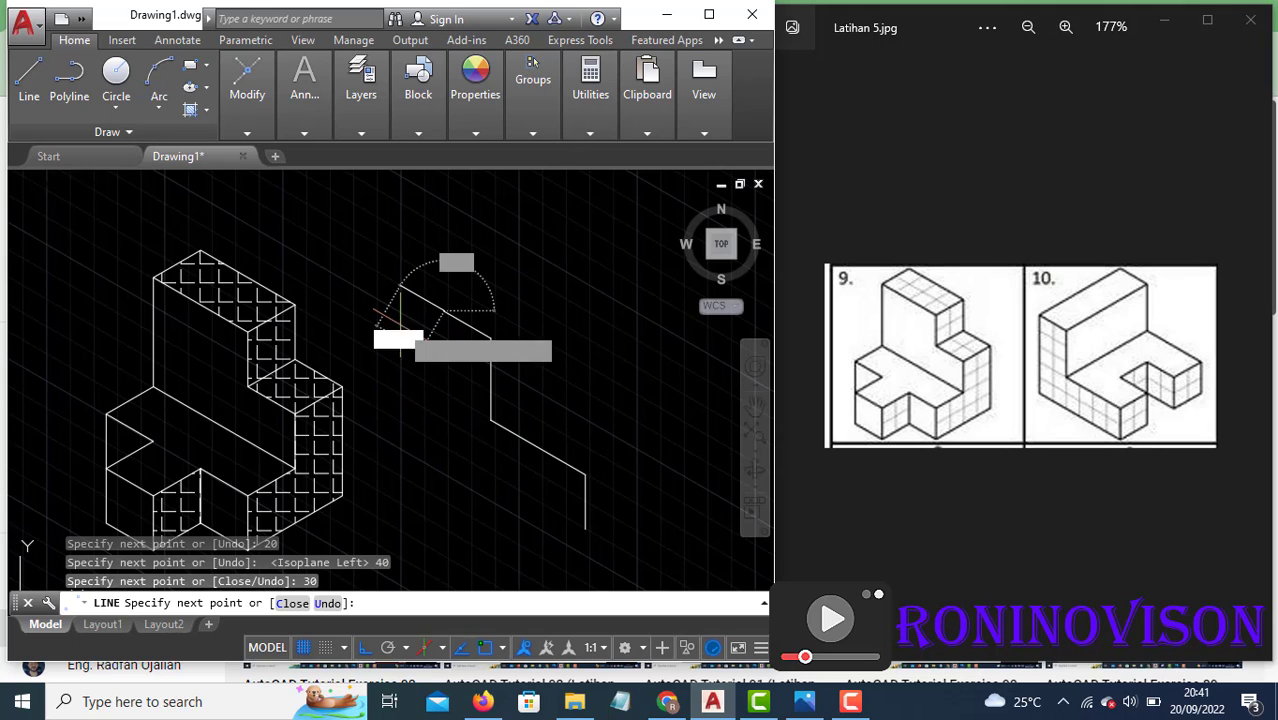
key("Return")
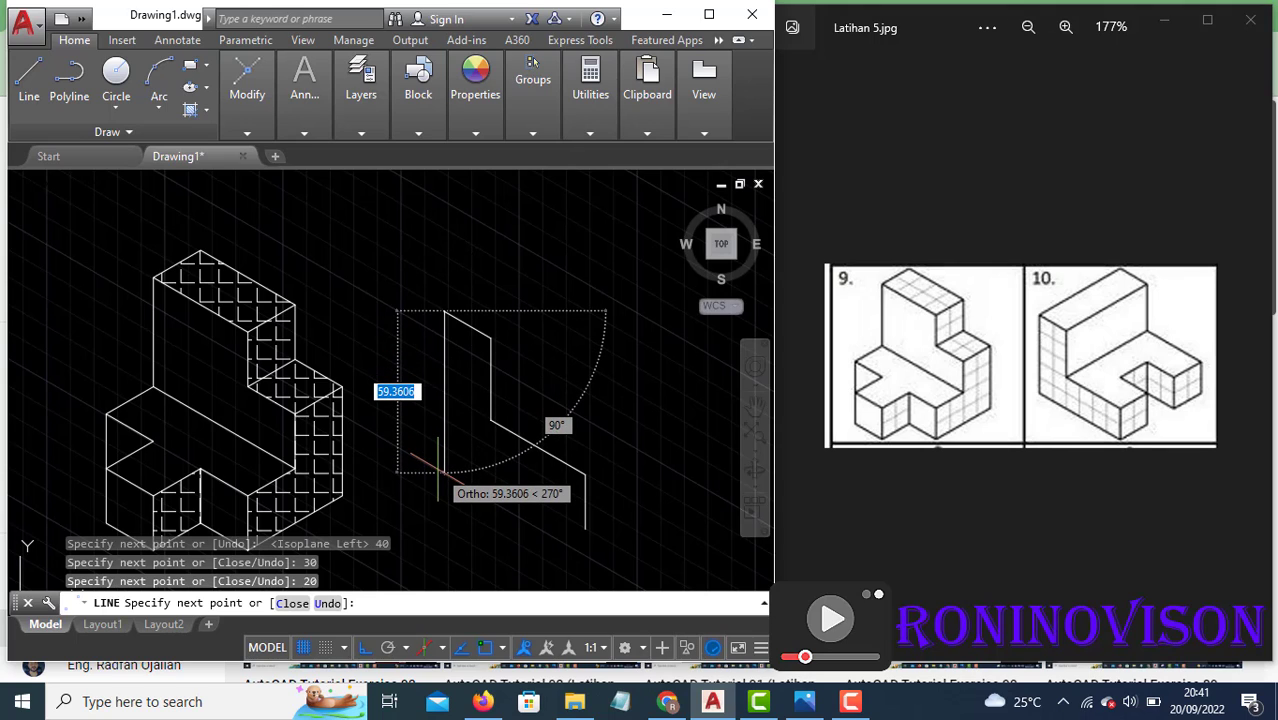
key("BackSpace")
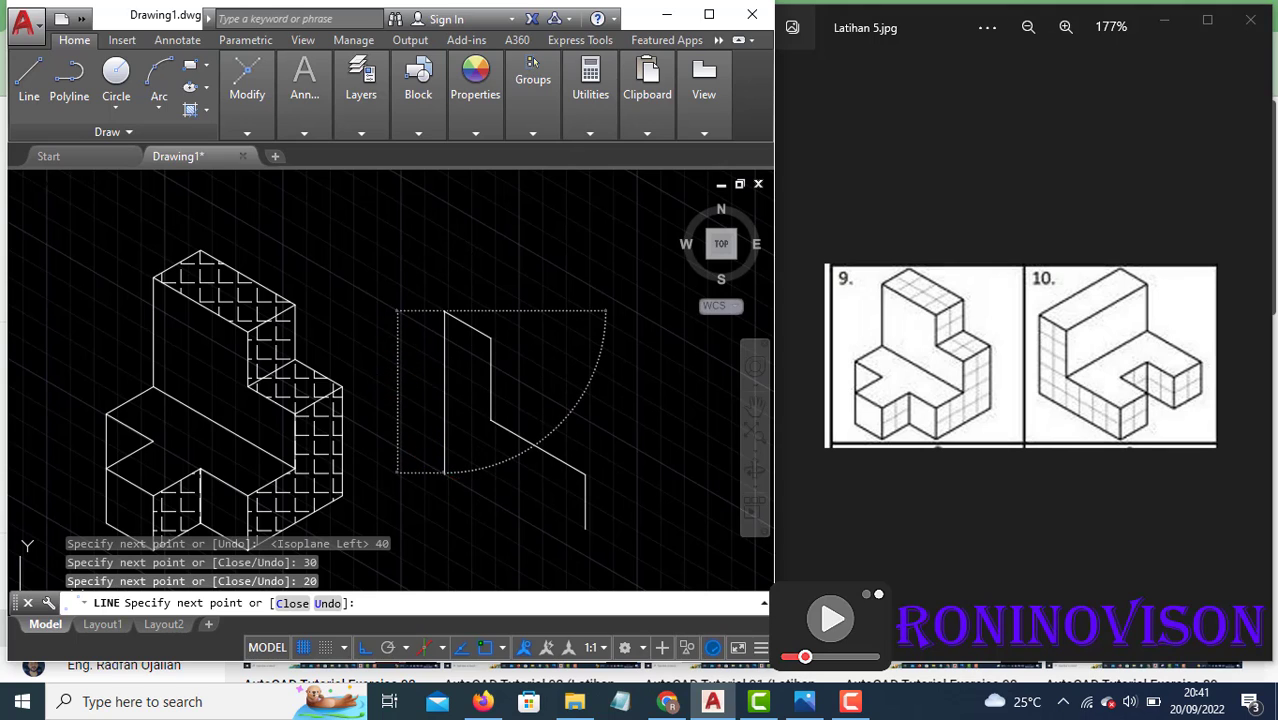
type("50")
key("Return")
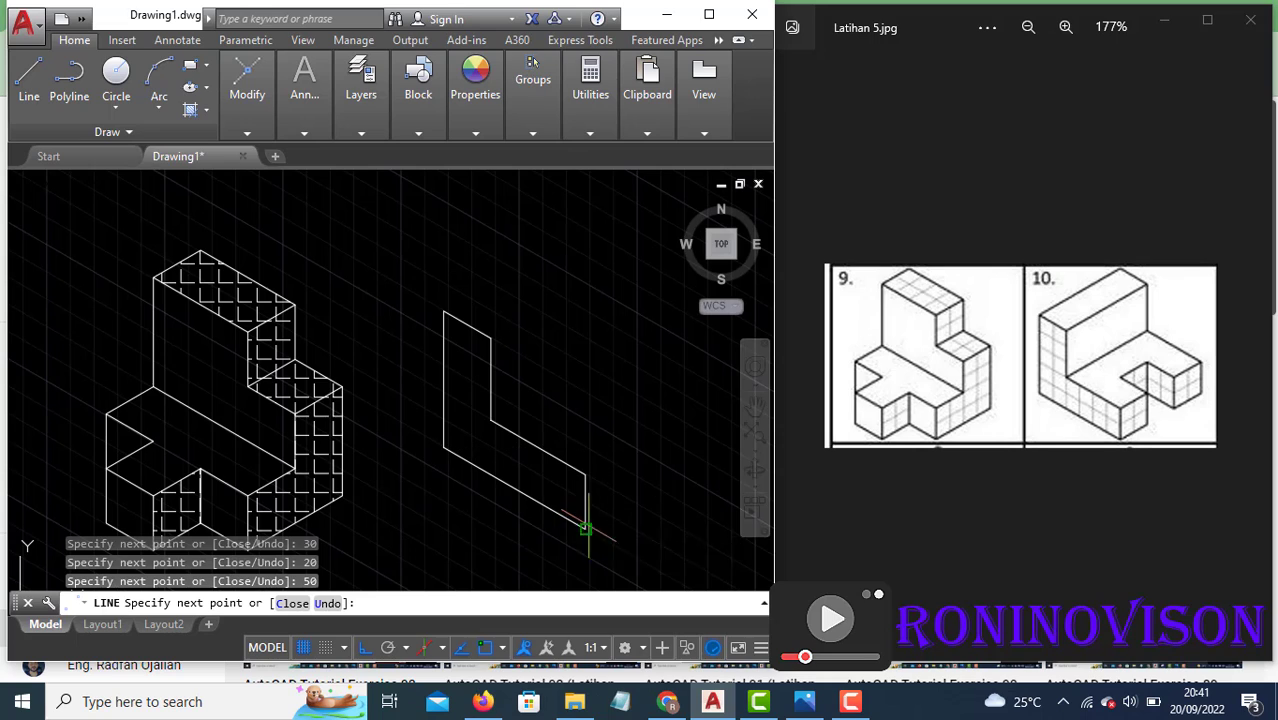
key("Return")
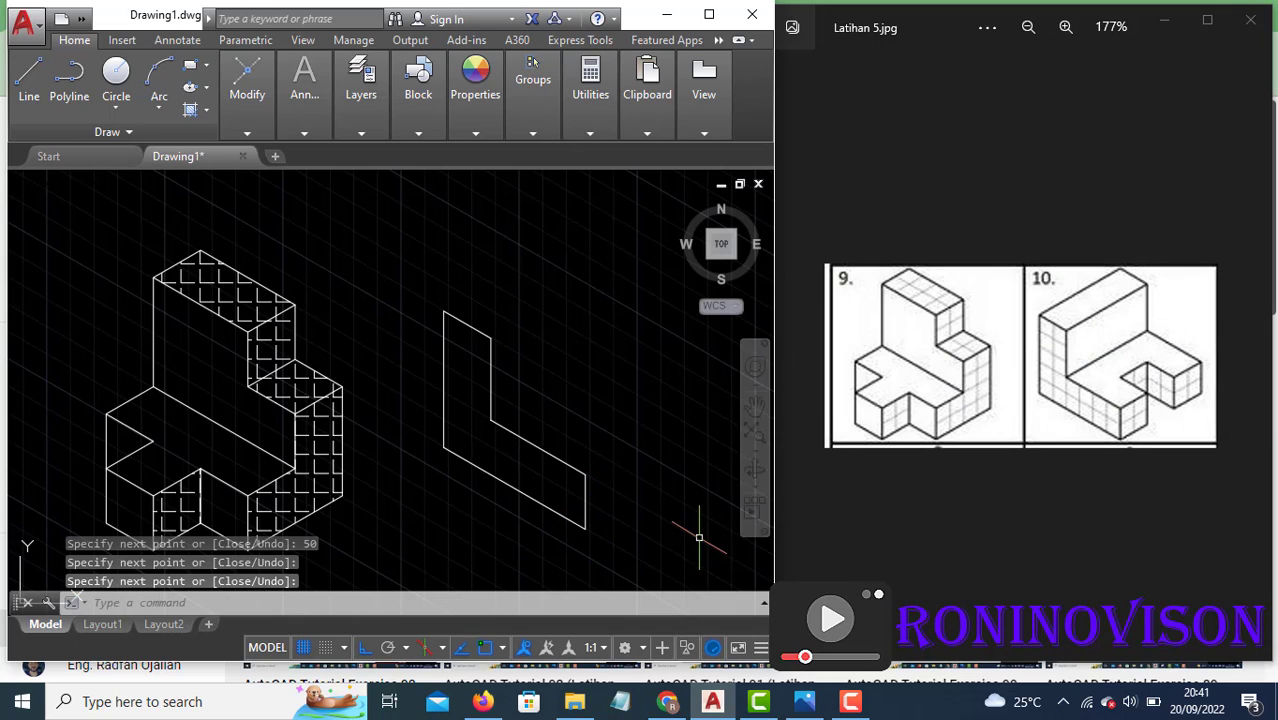
Step: From the outline's lower right corner, add a 20-unit top edge and a 20-unit vertical edge
key("Return")
left_click(586, 475)
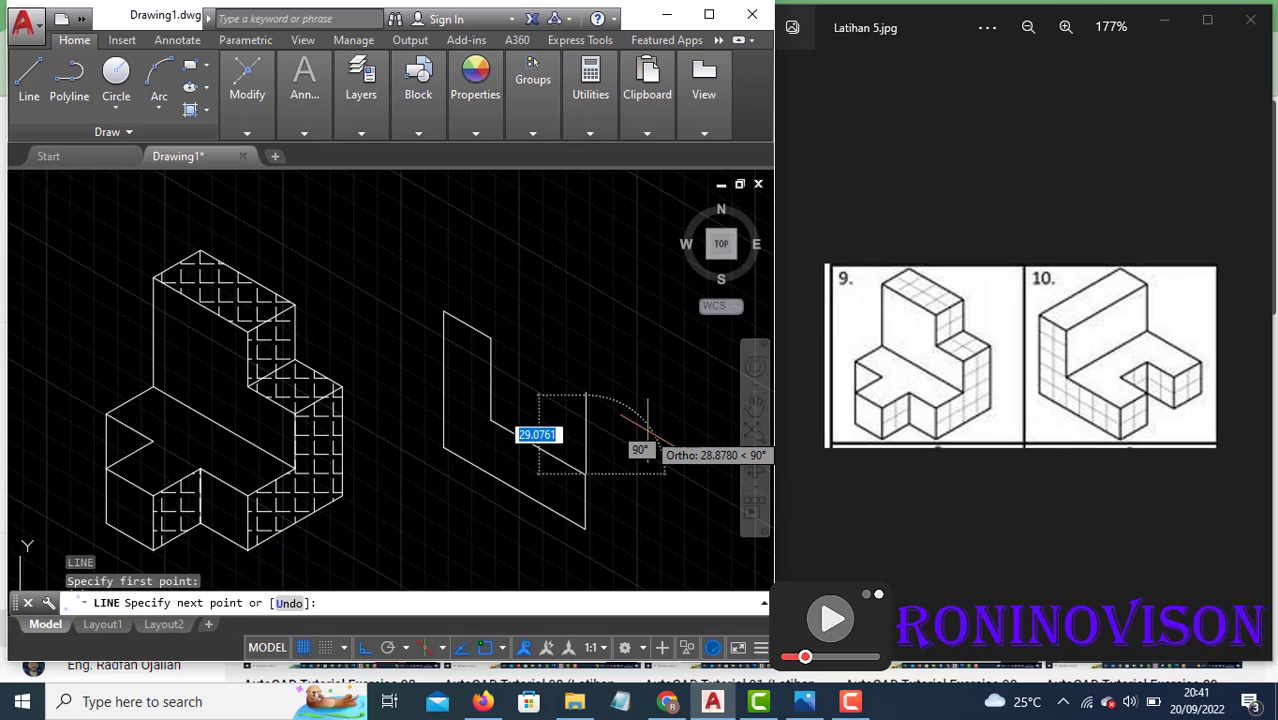
key("F5")
type("2")
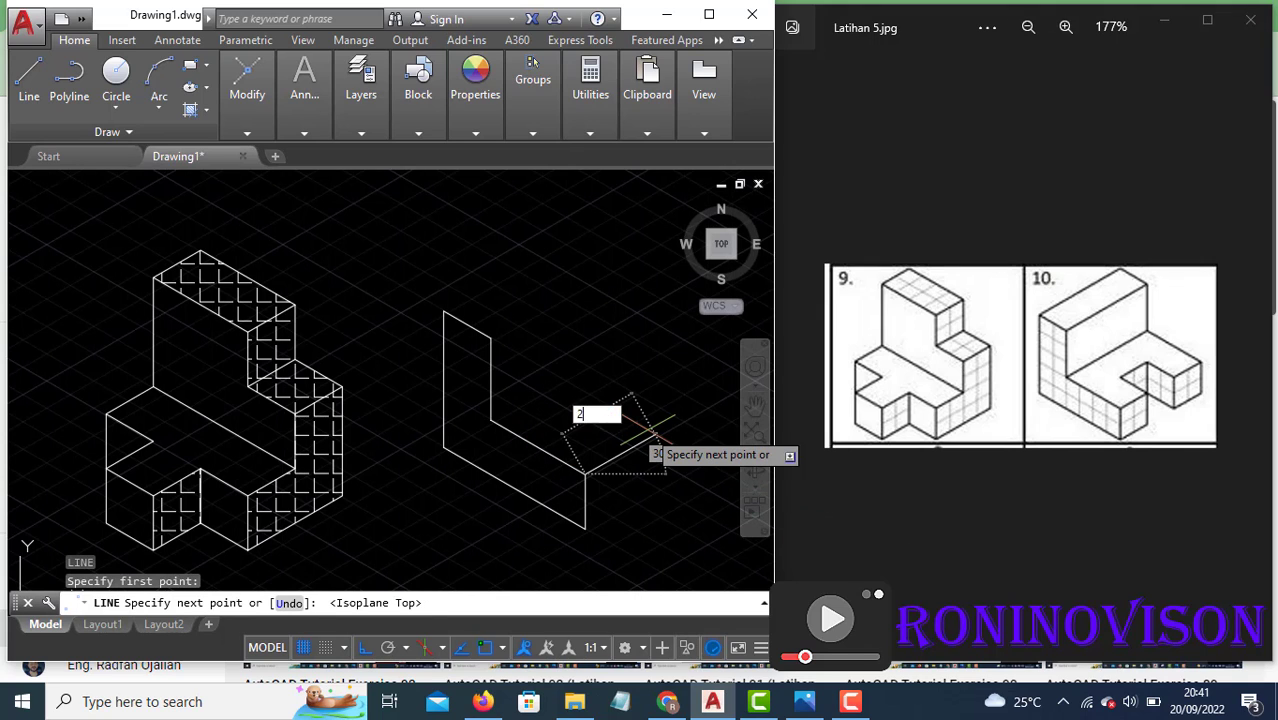
type("0")
key("Return")
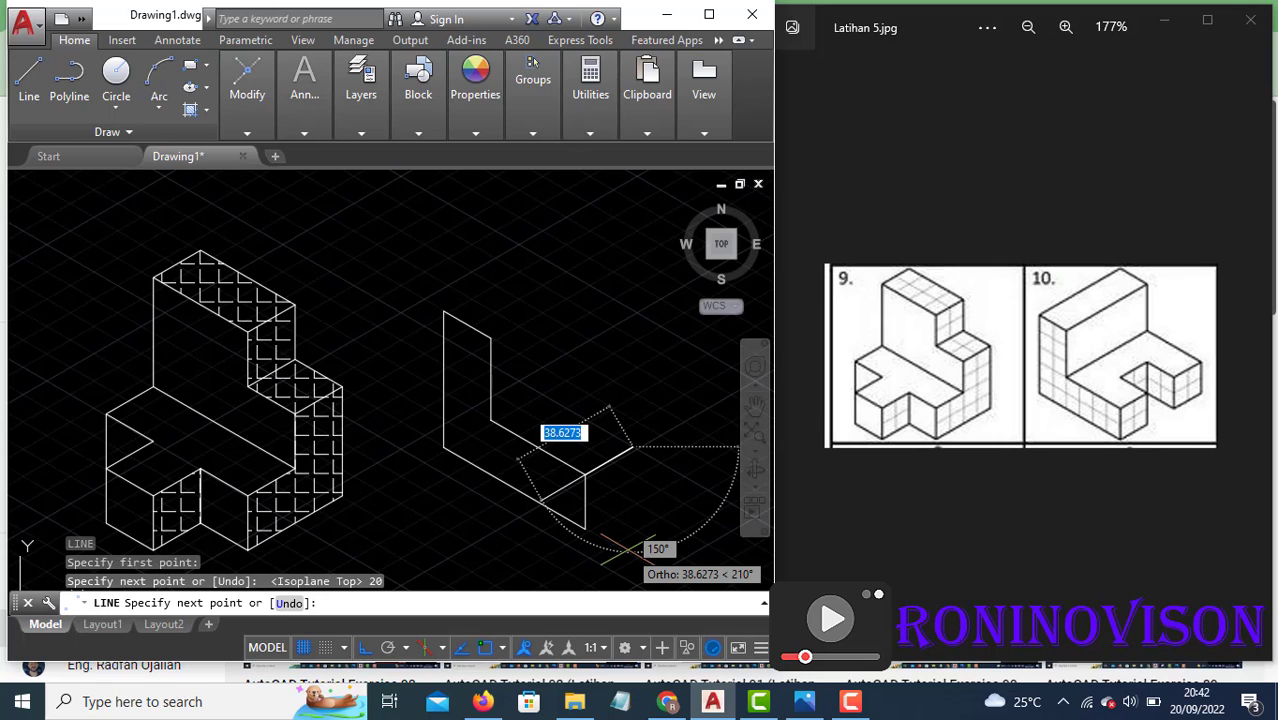
key("F5")
type("2")
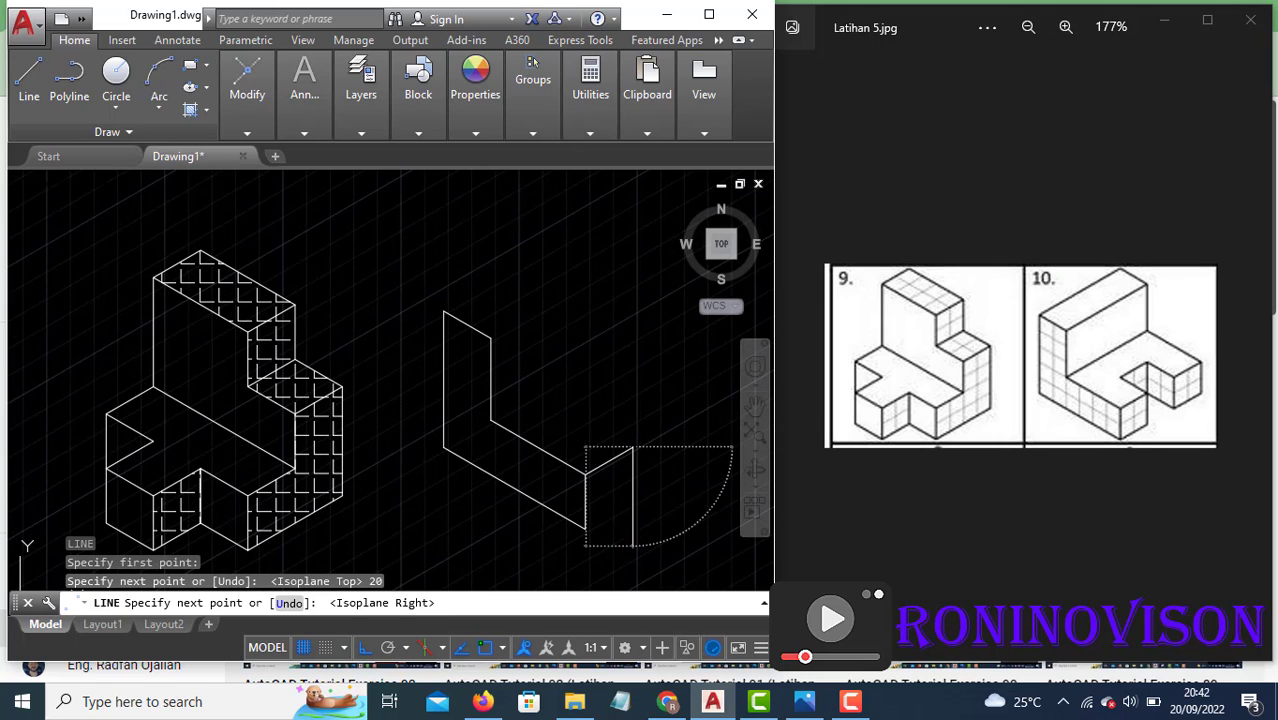
type("0")
key("Return")
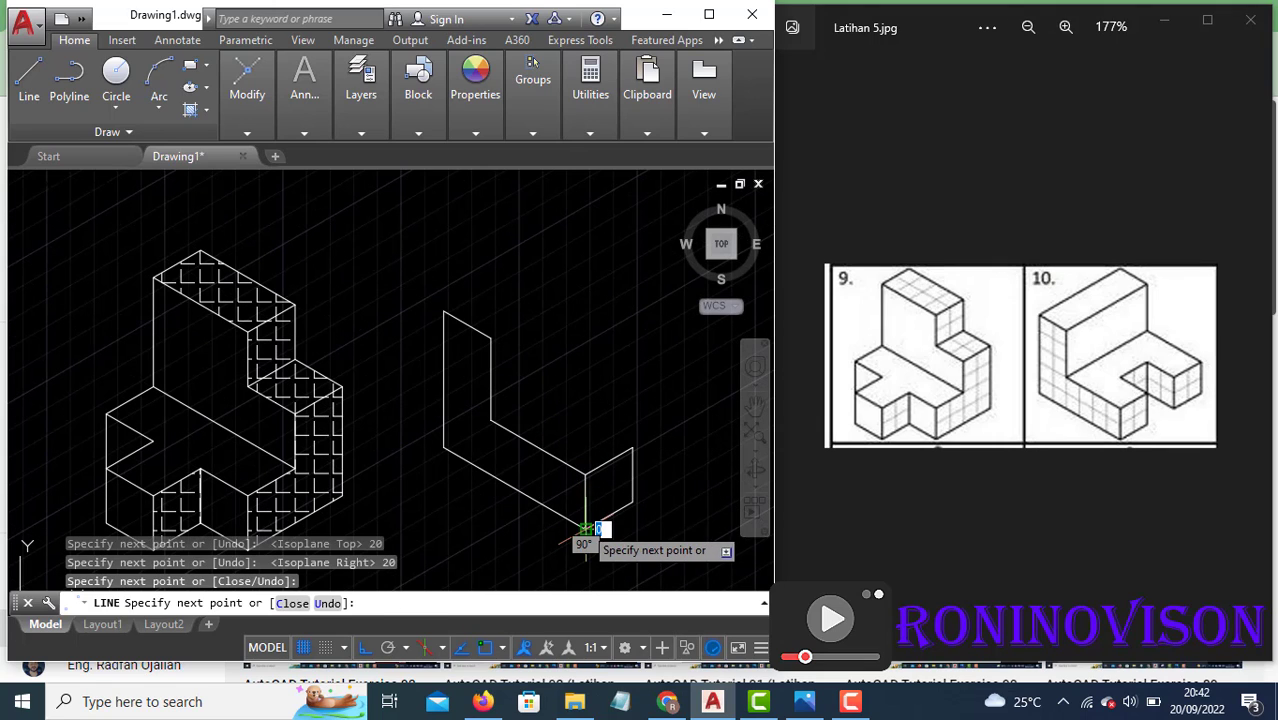
key("Return")
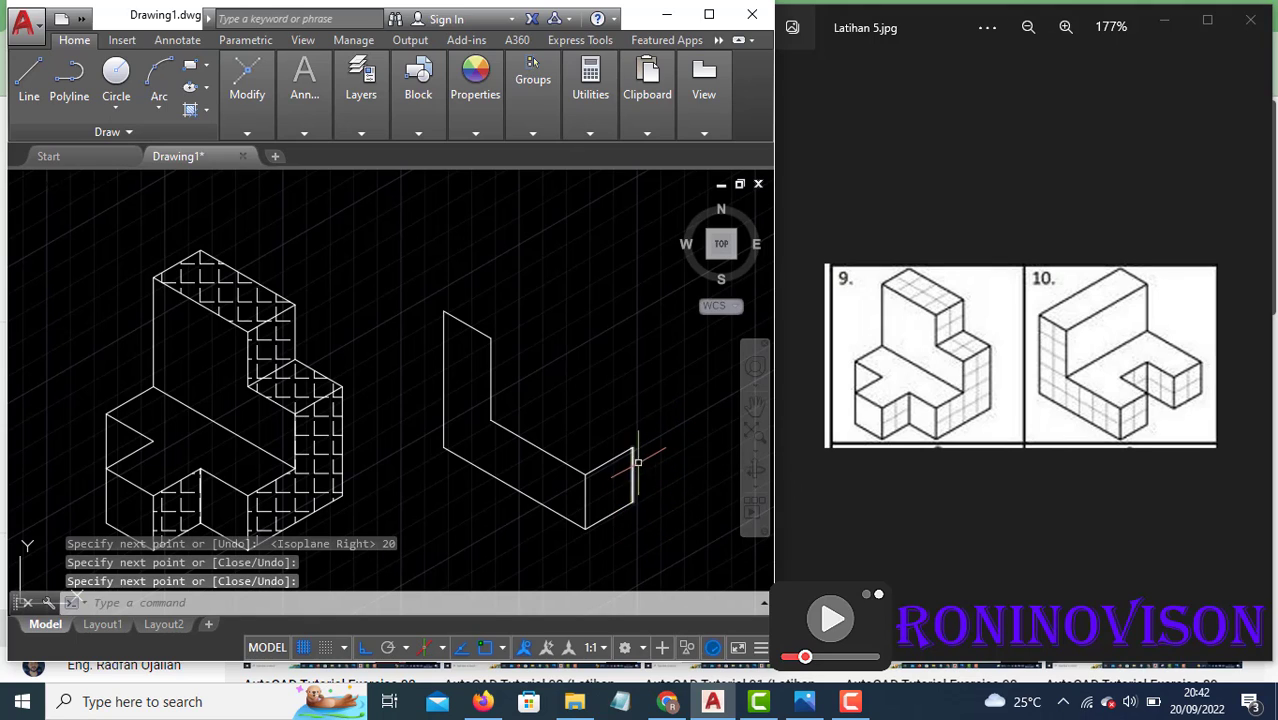
Step: From the new vertical edge's top, draw a 20-unit left-plane edge and three 20-unit top-plane edges
type("l")
key("Return")
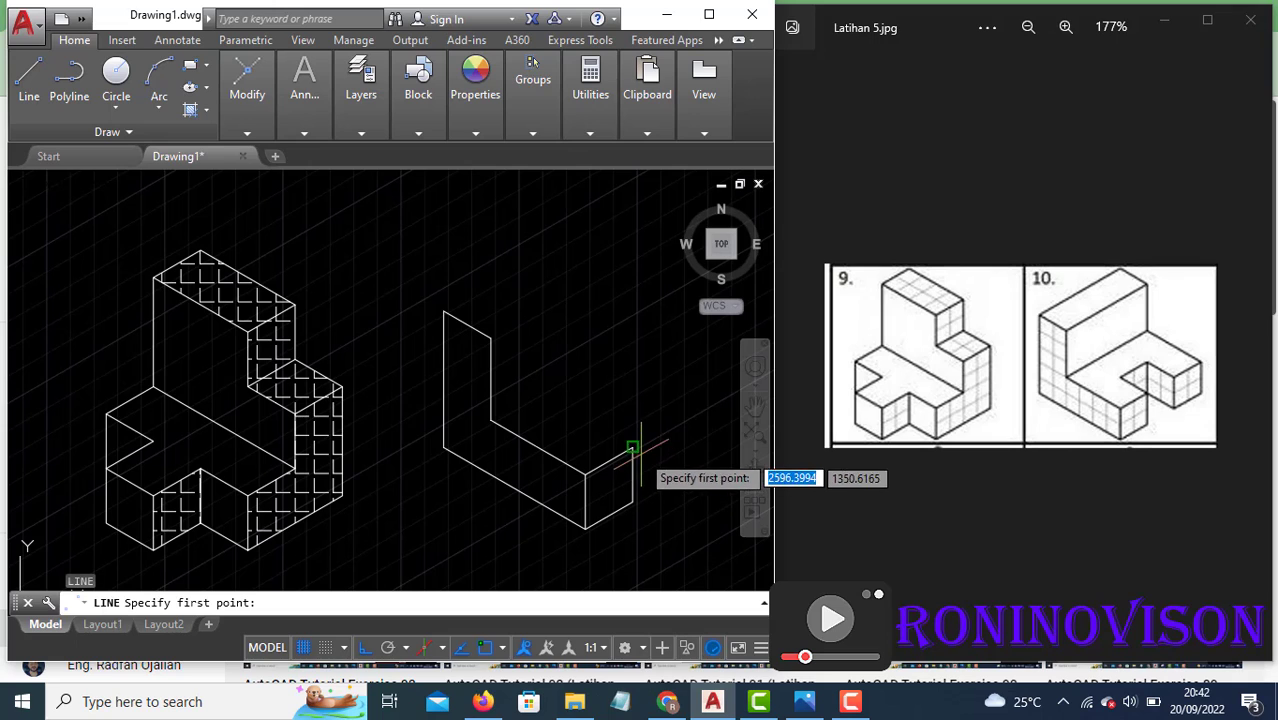
left_click(632, 448)
key("F5")
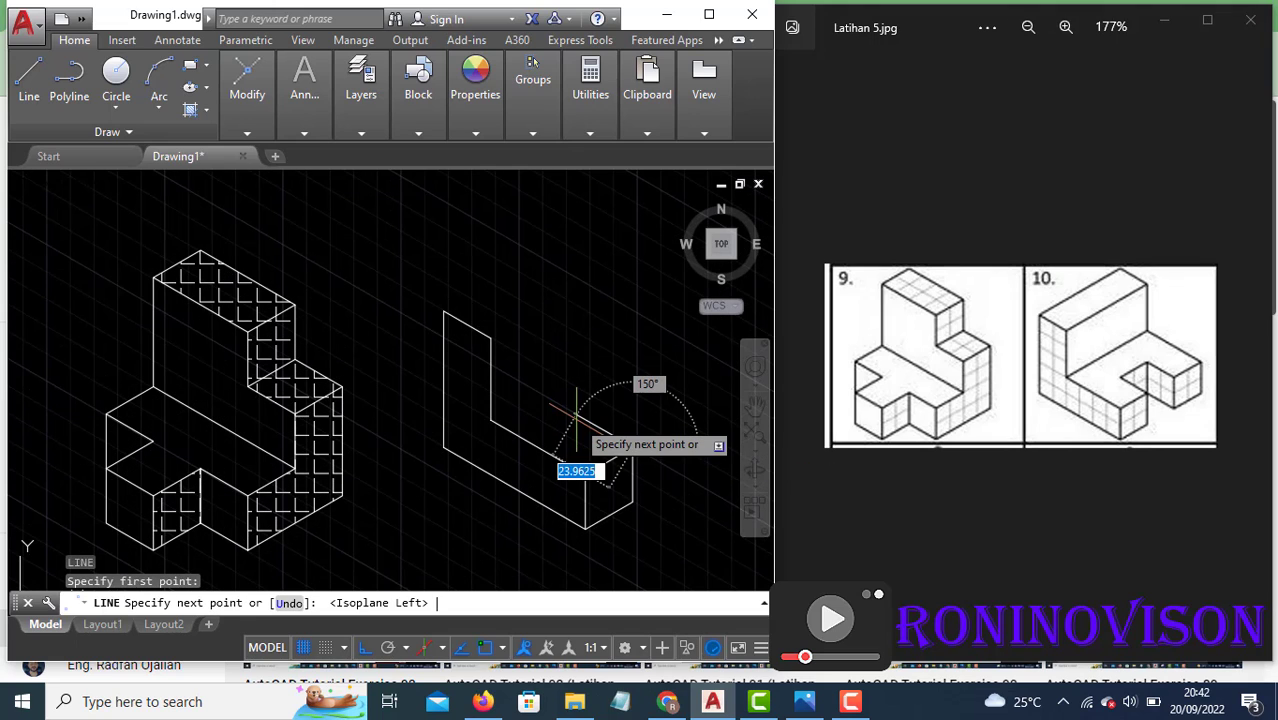
type("20")
key("Return")
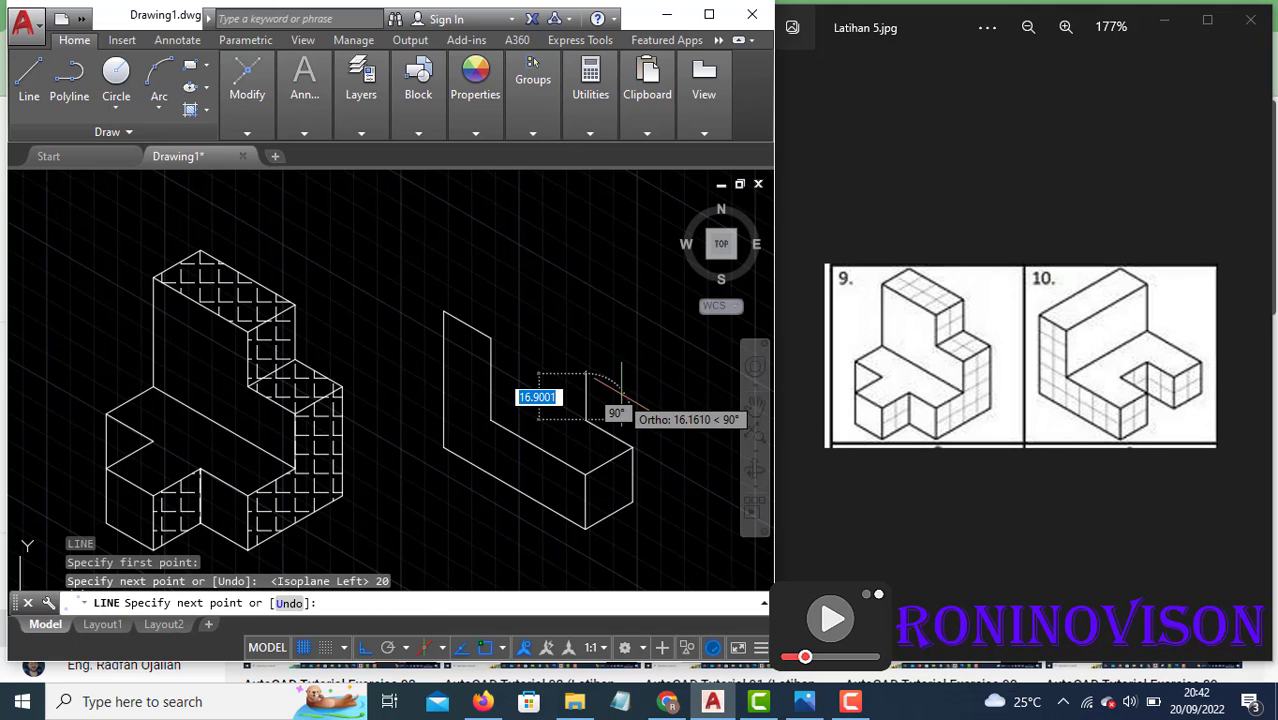
key("F5")
type("20")
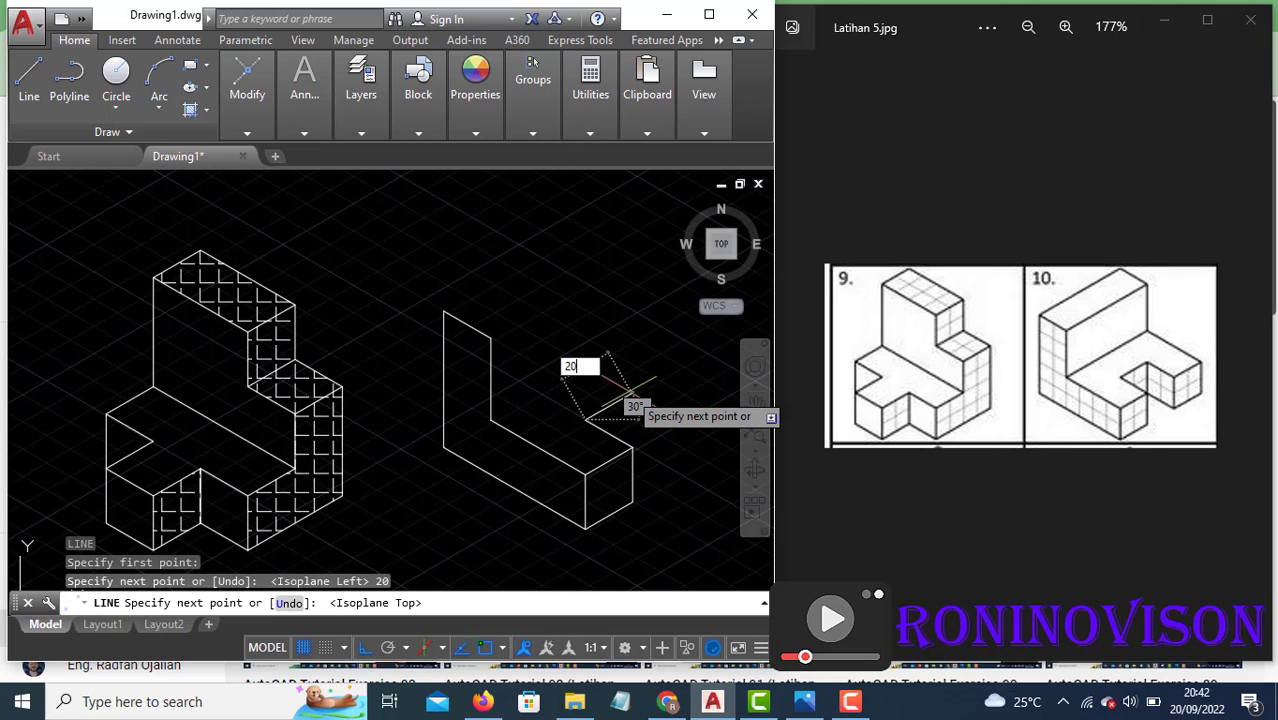
key("Return")
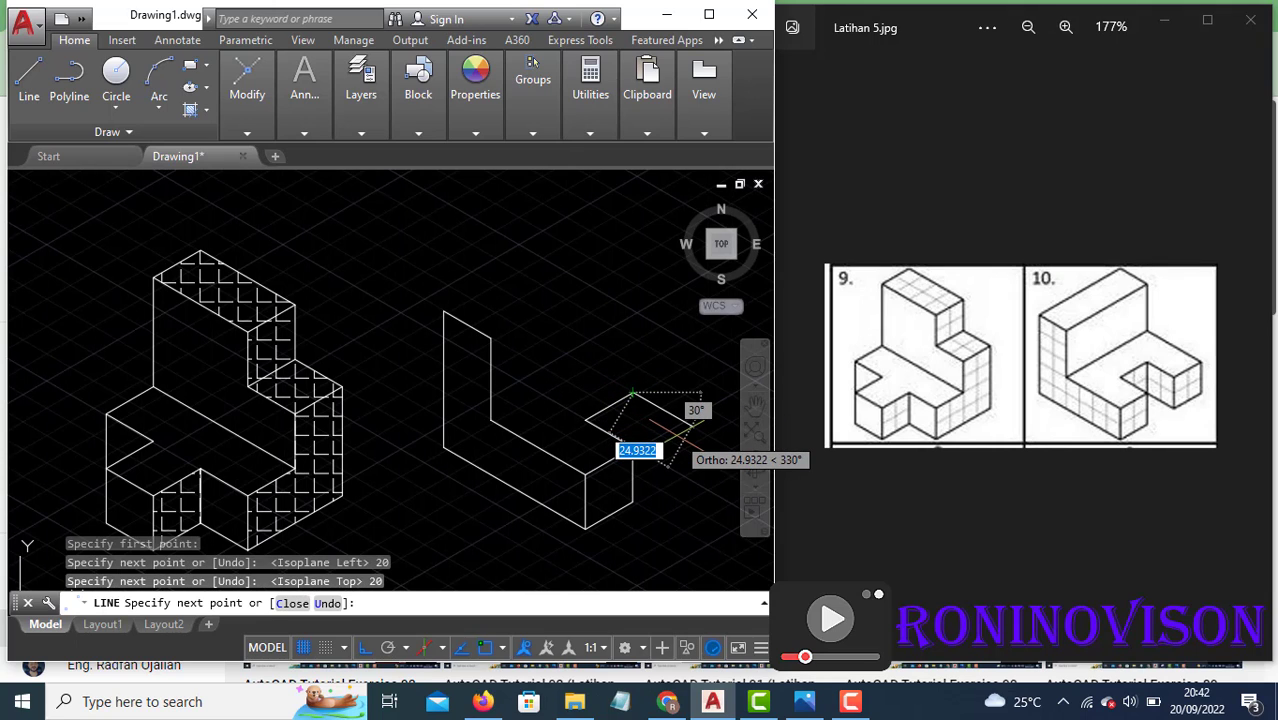
type("20")
key("Return")
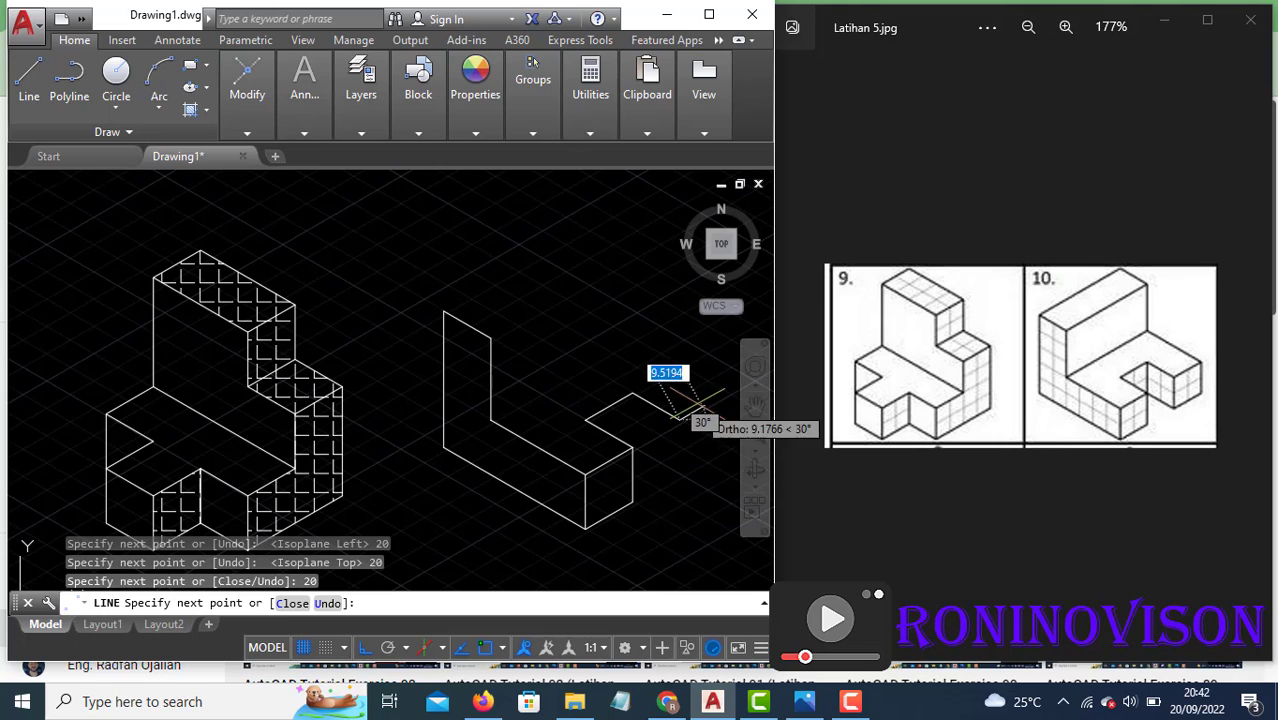
key("Return")
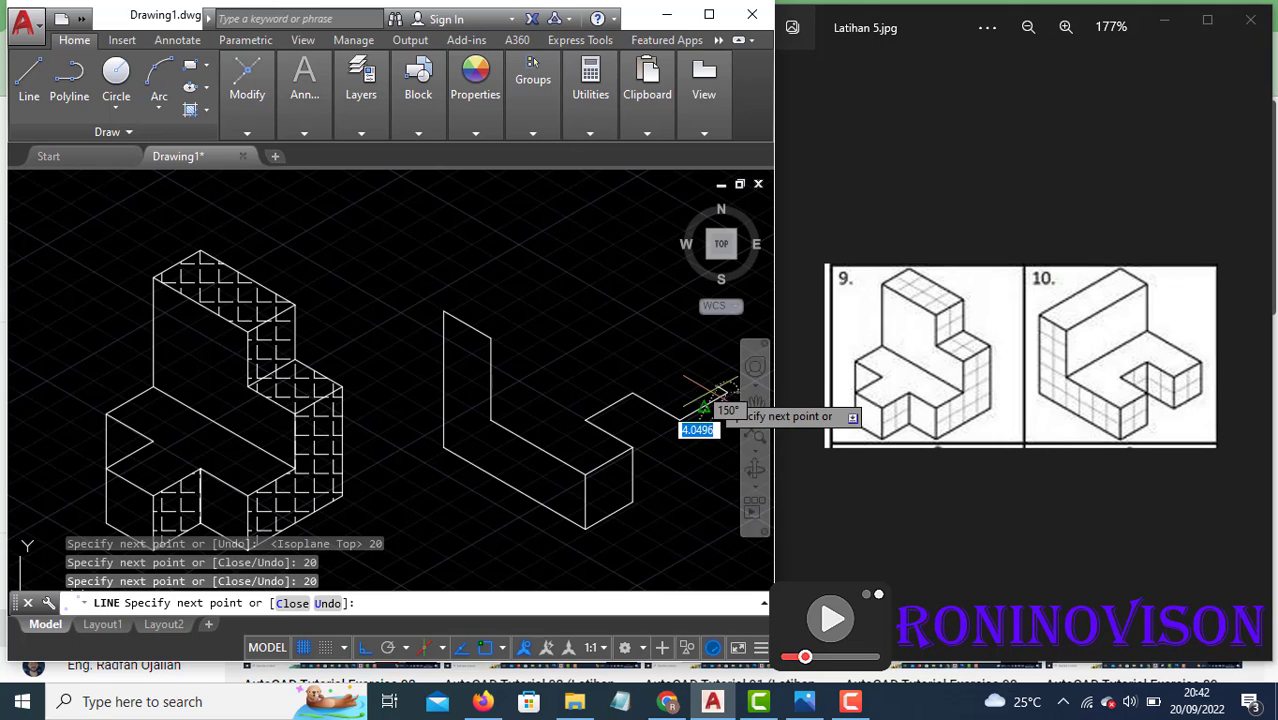
Step: Finish the step with a 20-unit vertical edge and 20-unit receding edge ending on the existing corner
key("F5")
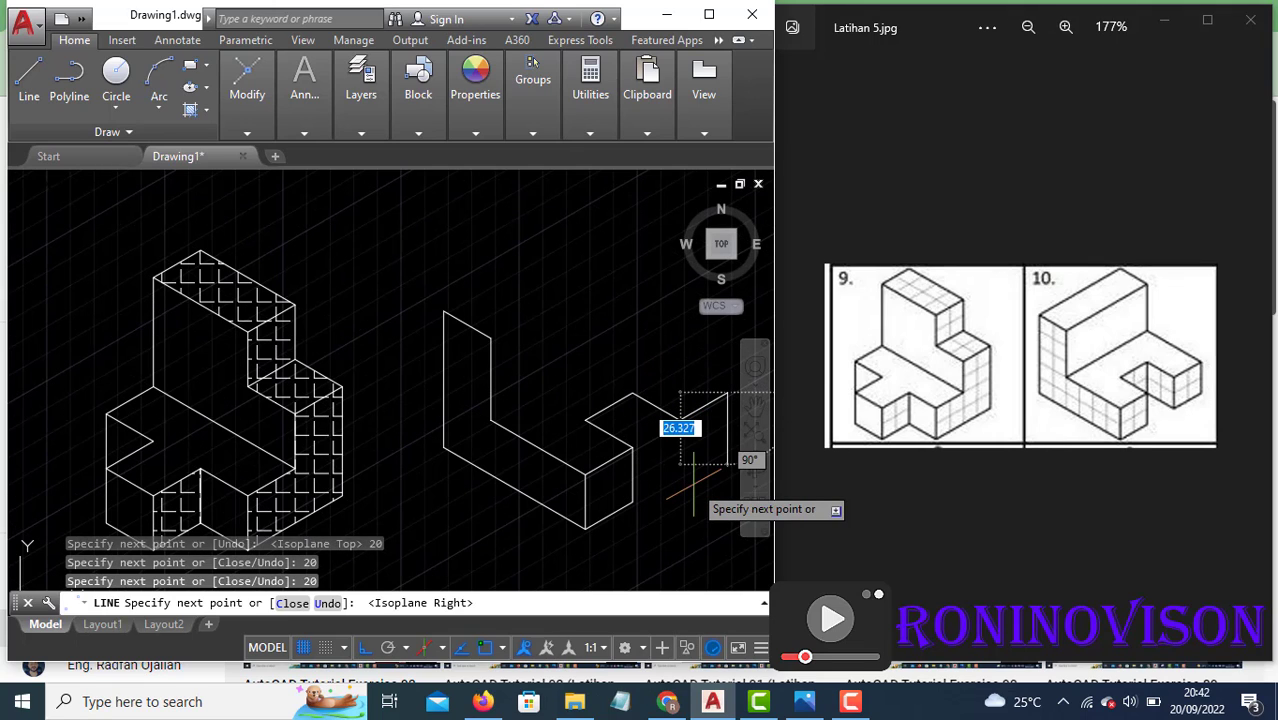
type("0")
key("Return")
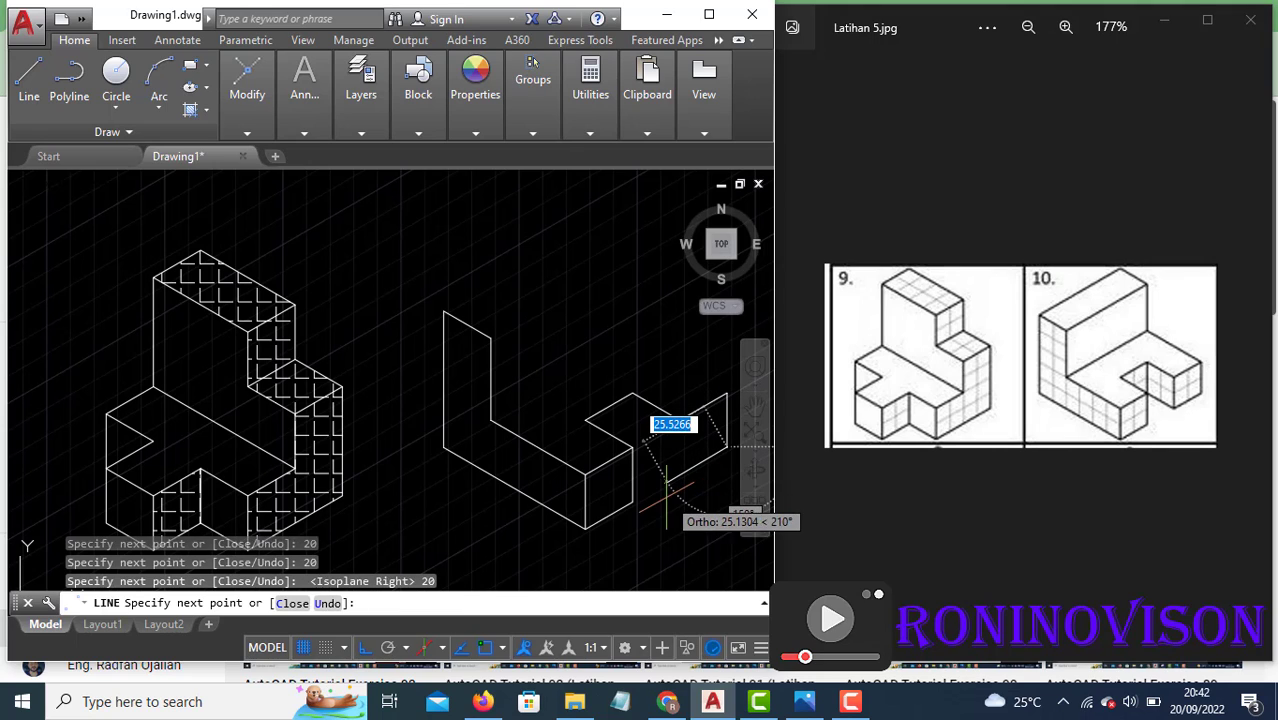
type("20")
key("Return")
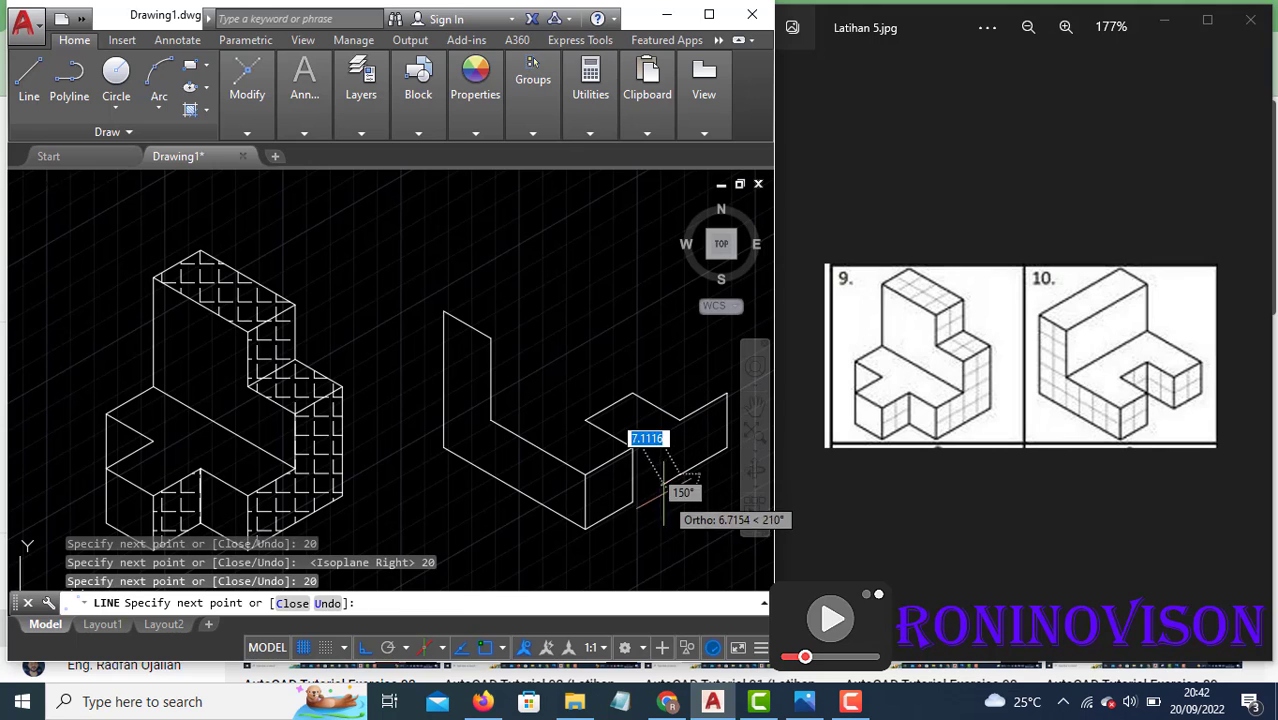
left_click(679, 420)
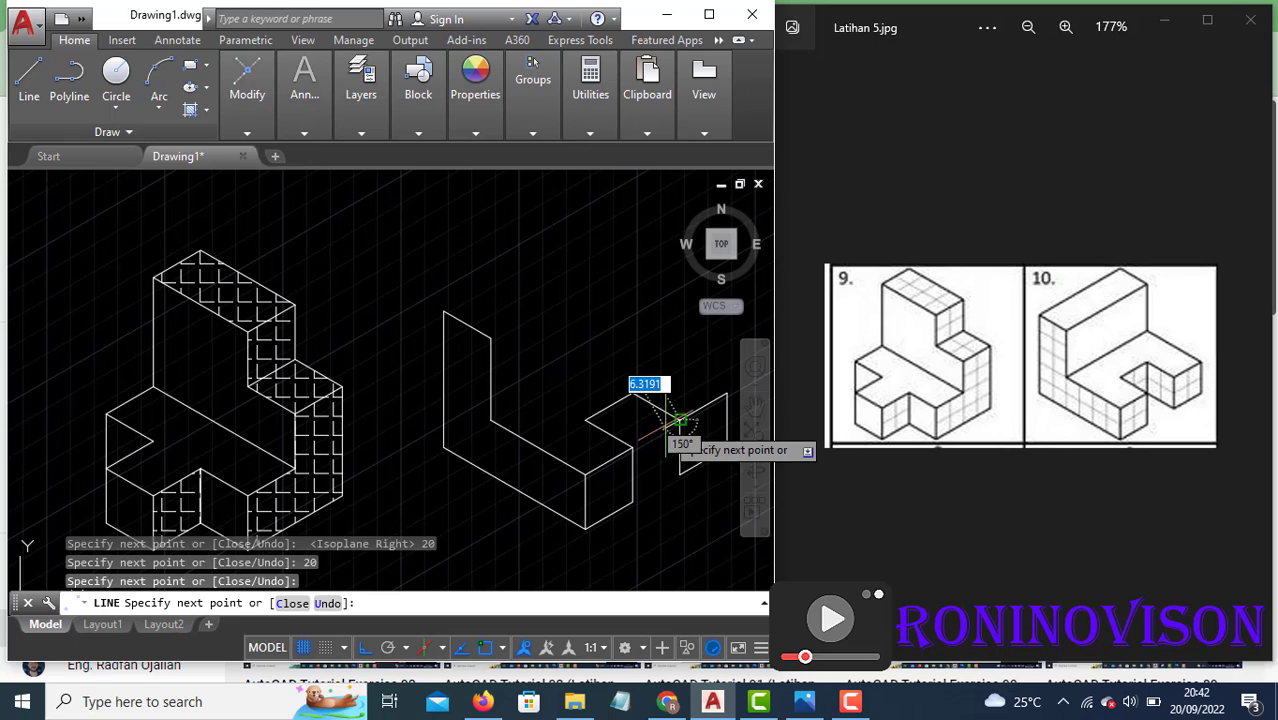
key("Return")
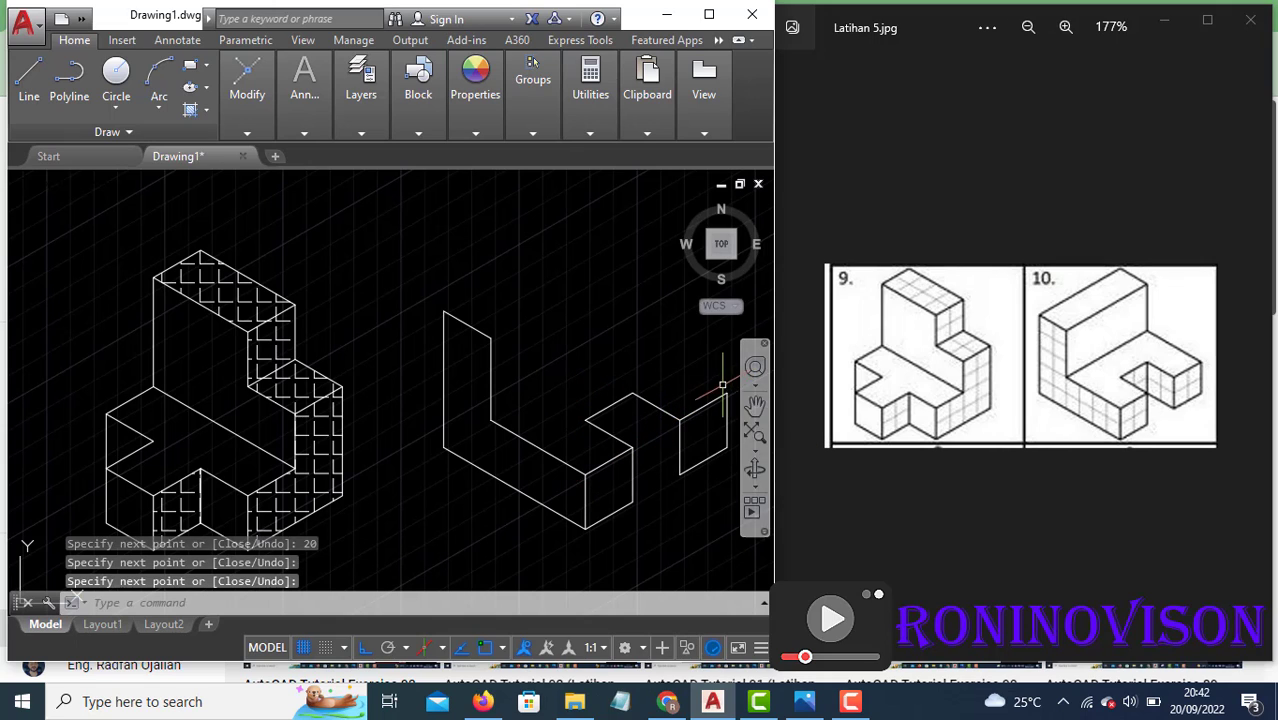
key("Return")
Step: From the step's upper corner, draw a 40-unit receding edge, a 30-unit vertical edge, and the top edge to the outline corner
left_click(726, 393)
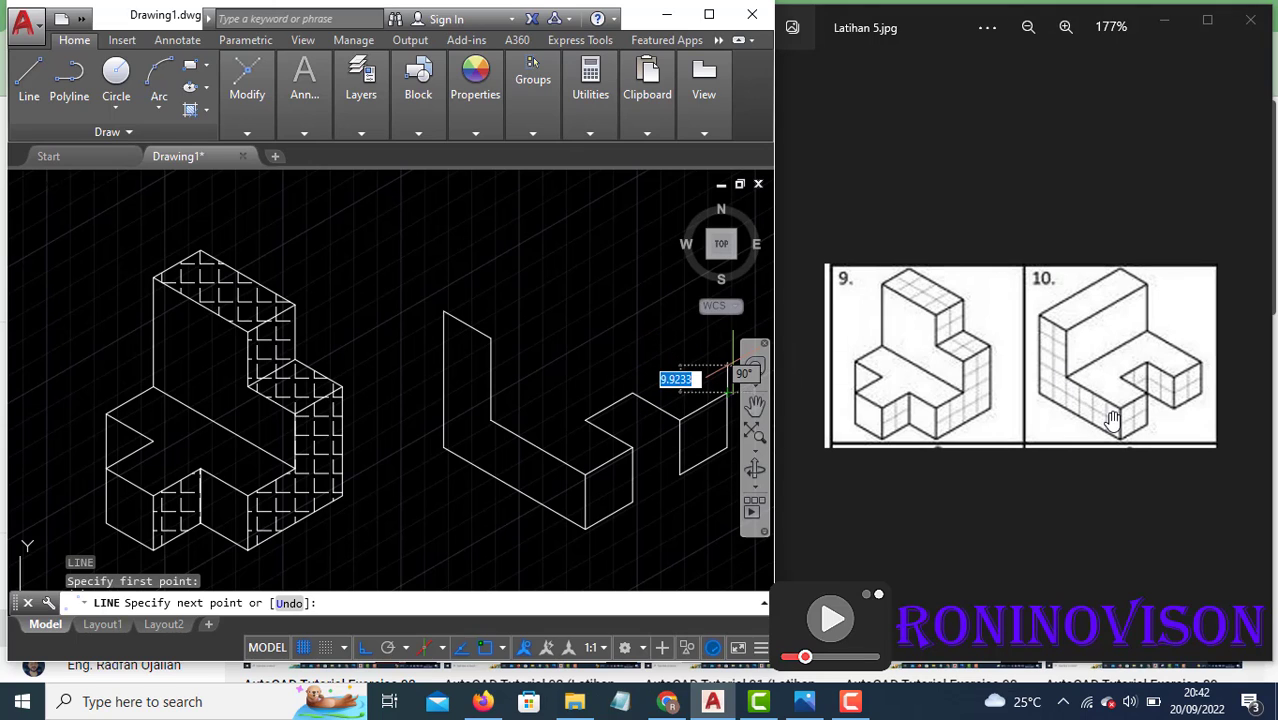
key("F5")
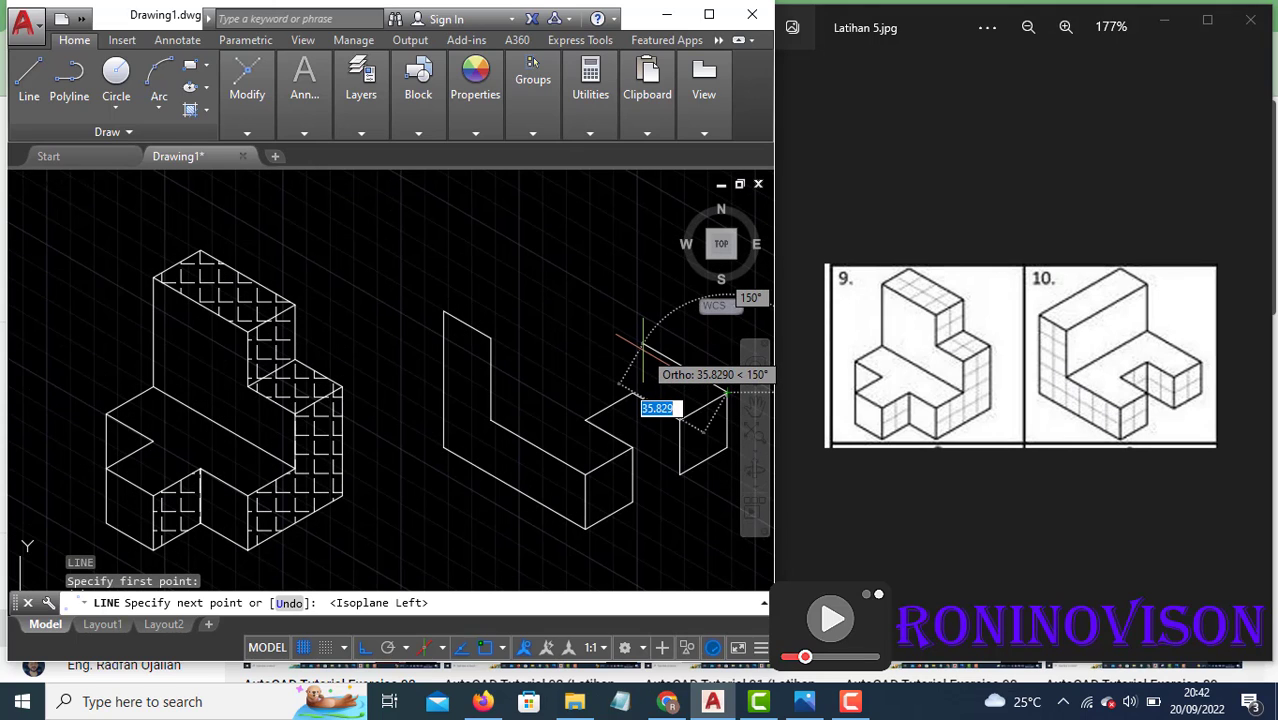
type("40")
key("Return")
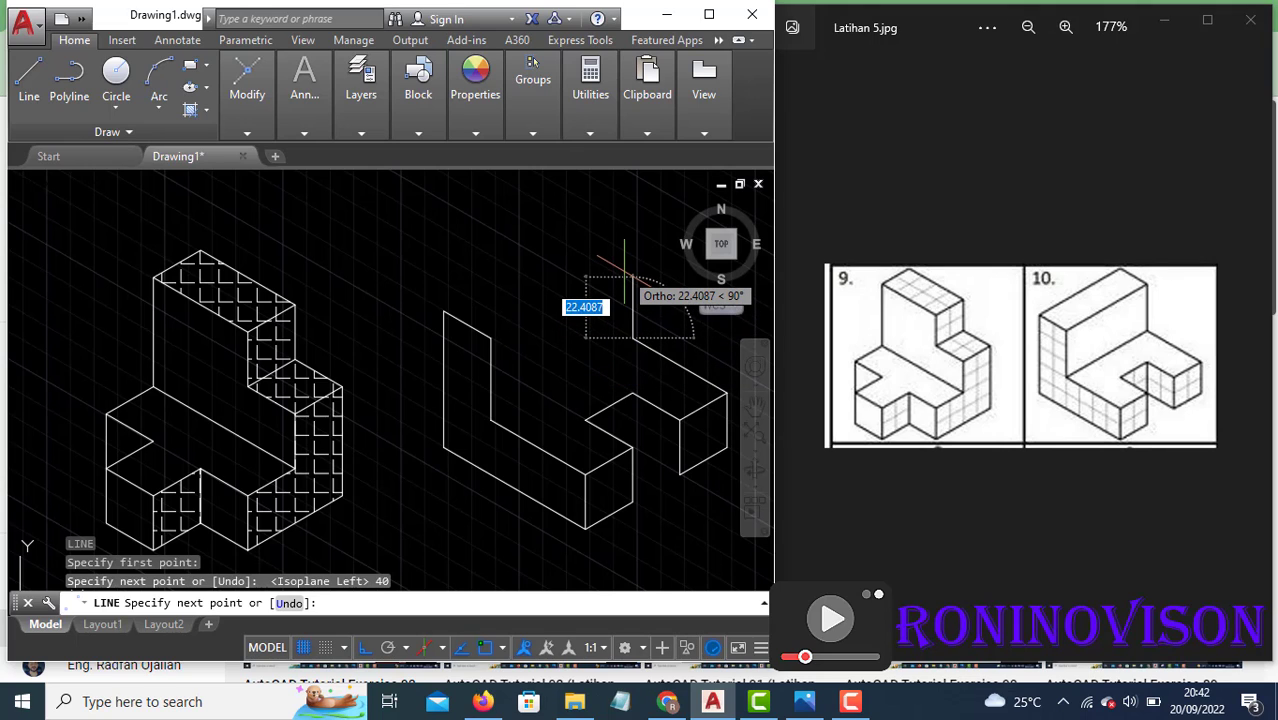
type("30")
key("Return")
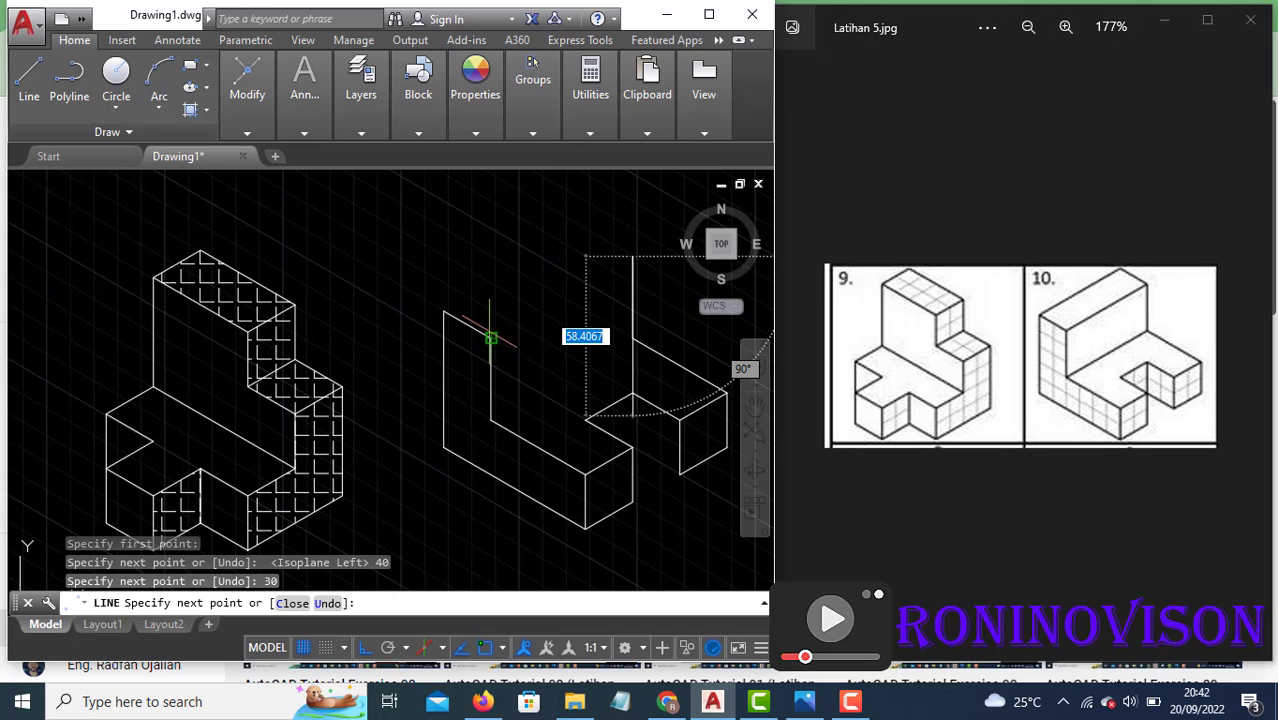
left_click(490, 338)
key("Return")
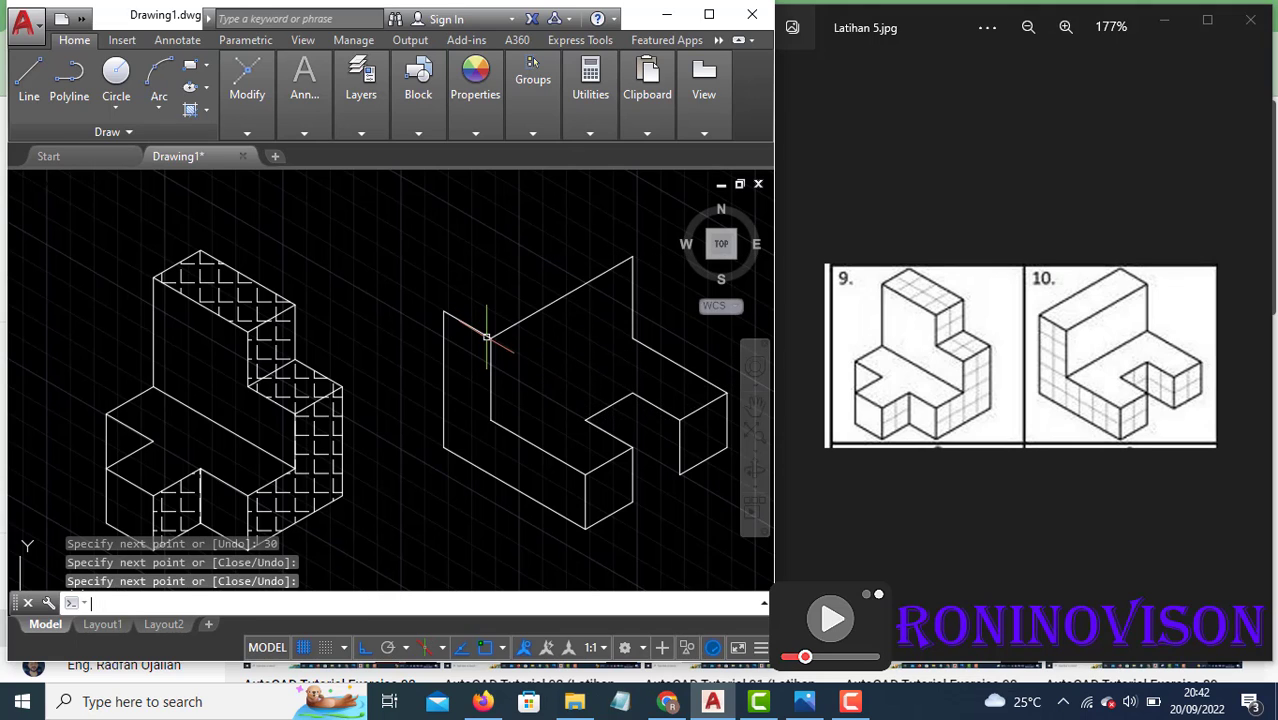
left_click(557, 325)
Step: Copy the long slanted top edge to the outline's upper left corner
left_click(526, 291)
type("o")
key("Return")
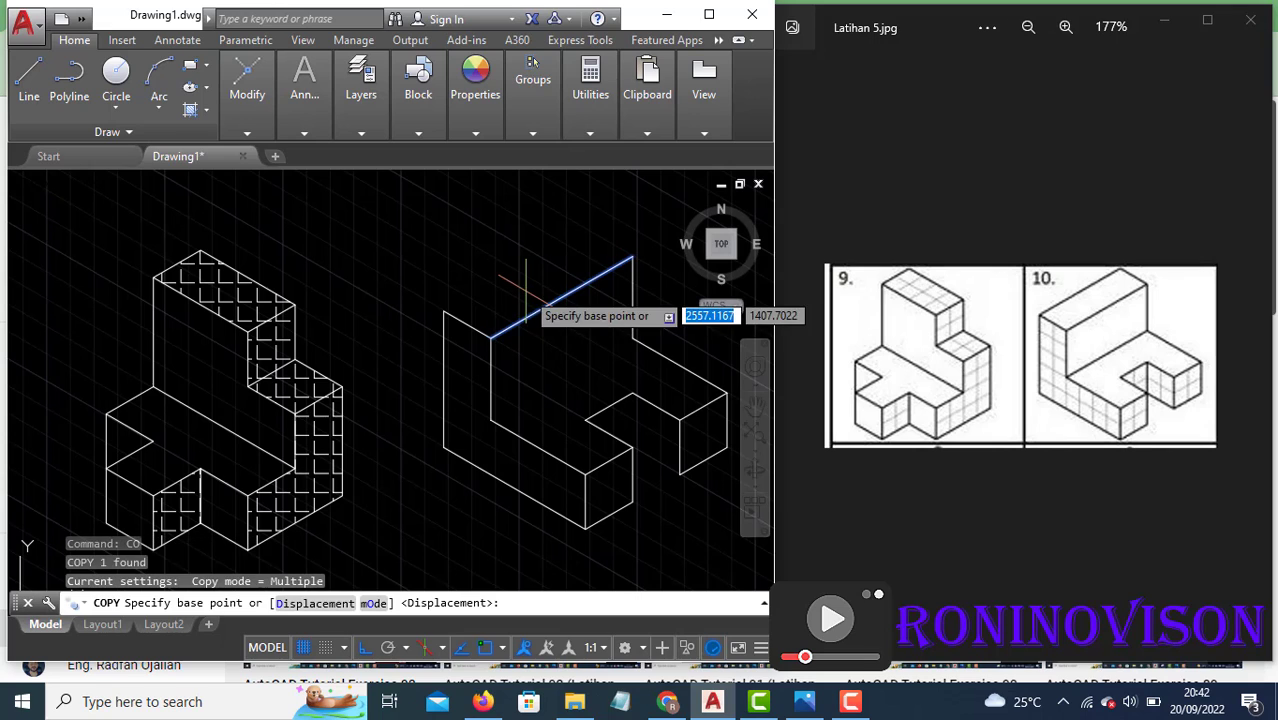
left_click(490, 338)
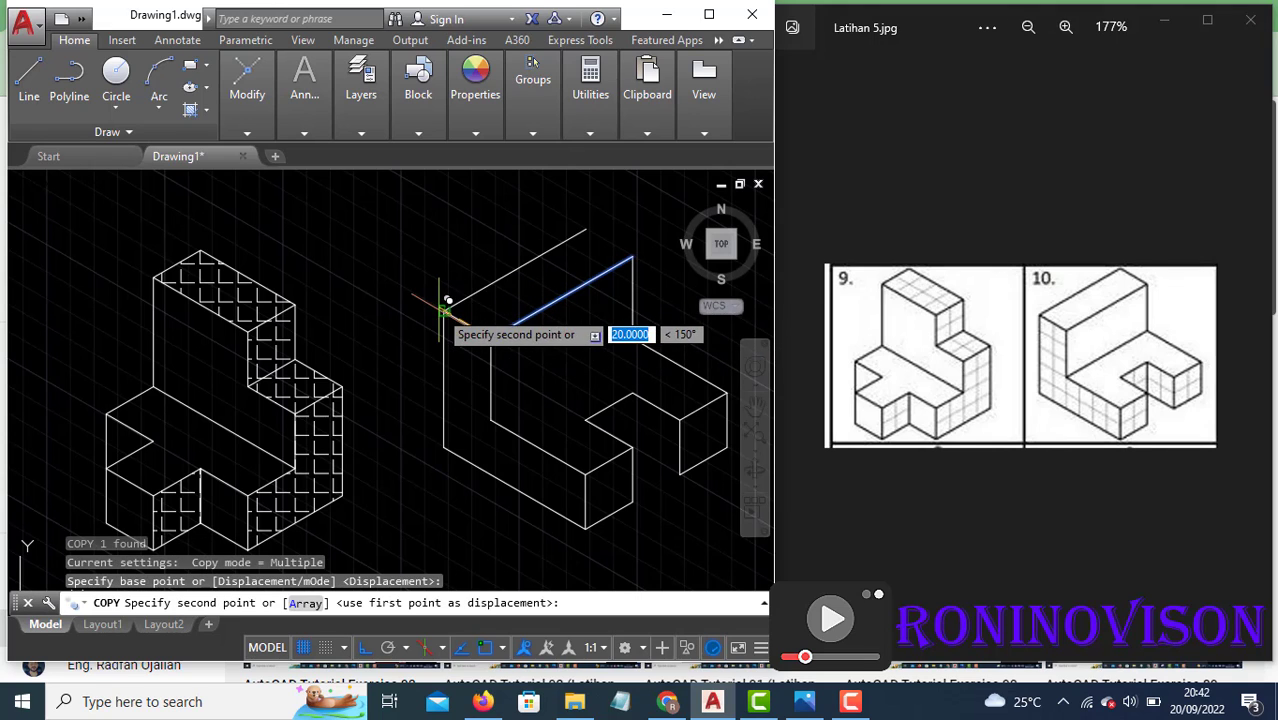
left_click(443, 312)
key("Escape")
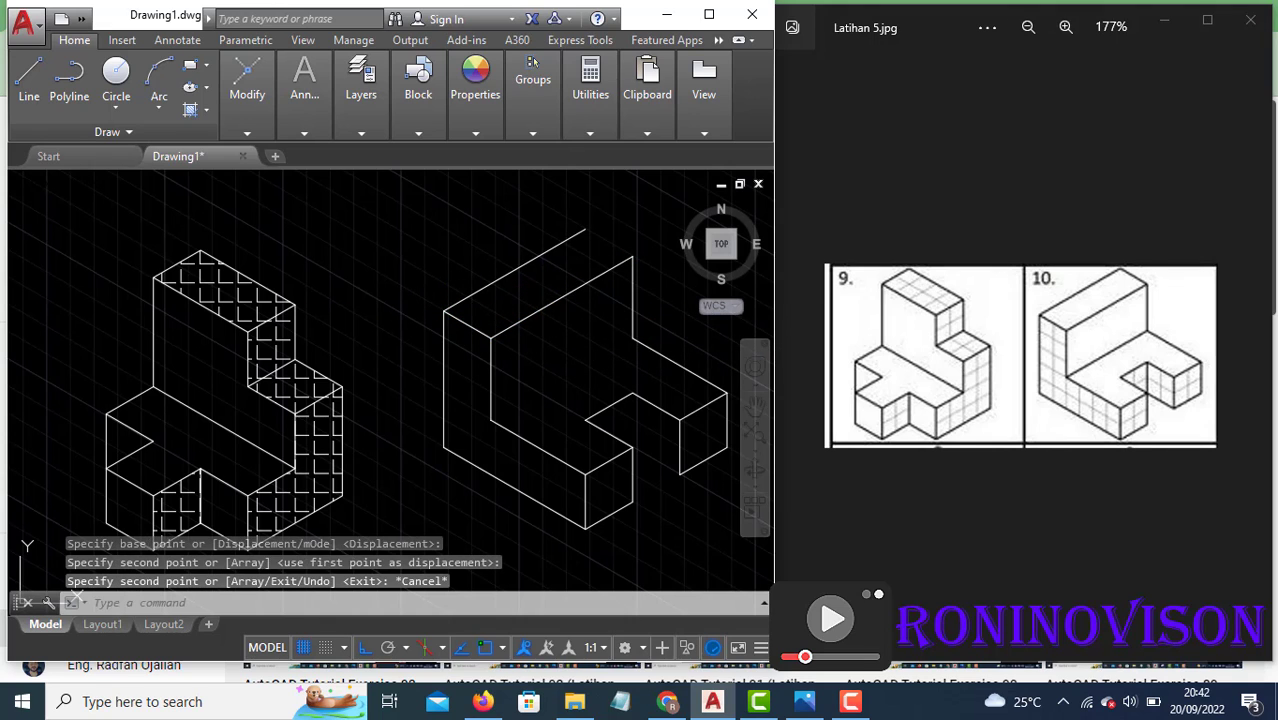
Step: Draw a line joining the copied edge's upper end to the original top edge
type("l")
key("Return")
left_click(585, 230)
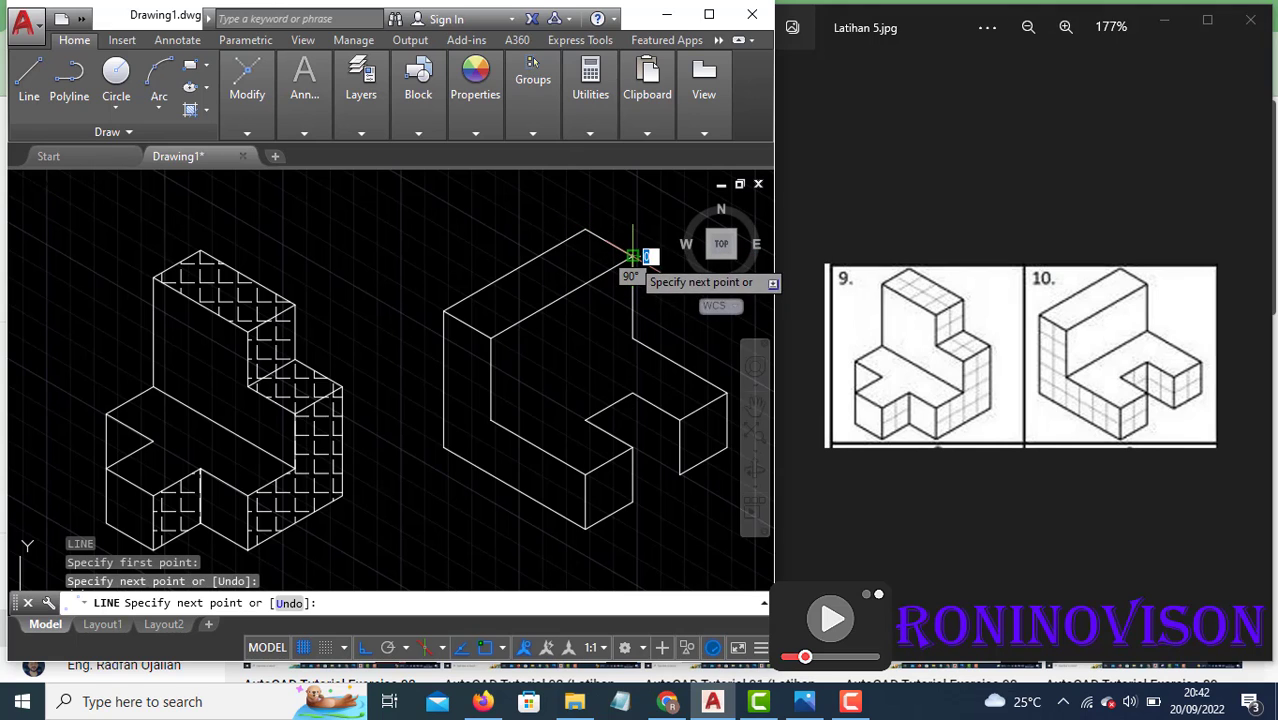
left_click(632, 256)
key("Escape")
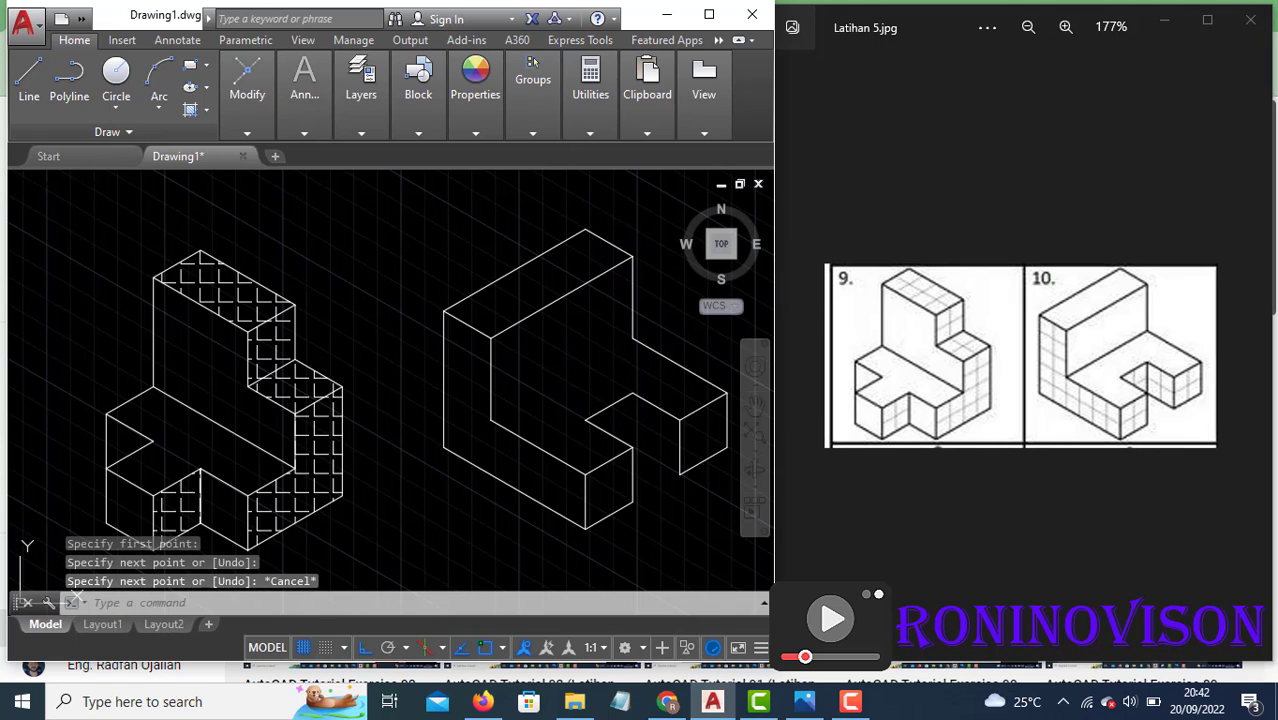
Step: Draw the vertical edge down from the notch's inner corner, discarding a stray line
key("Return")
left_click(491, 418)
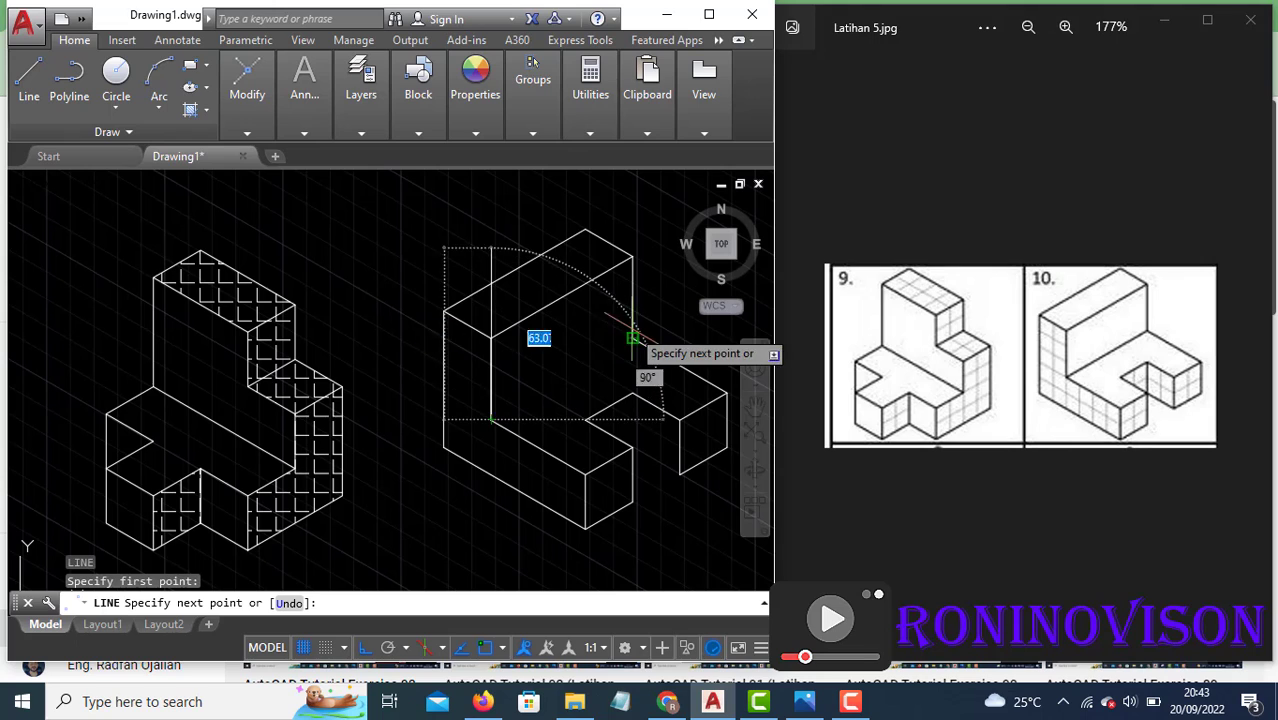
key("Escape")
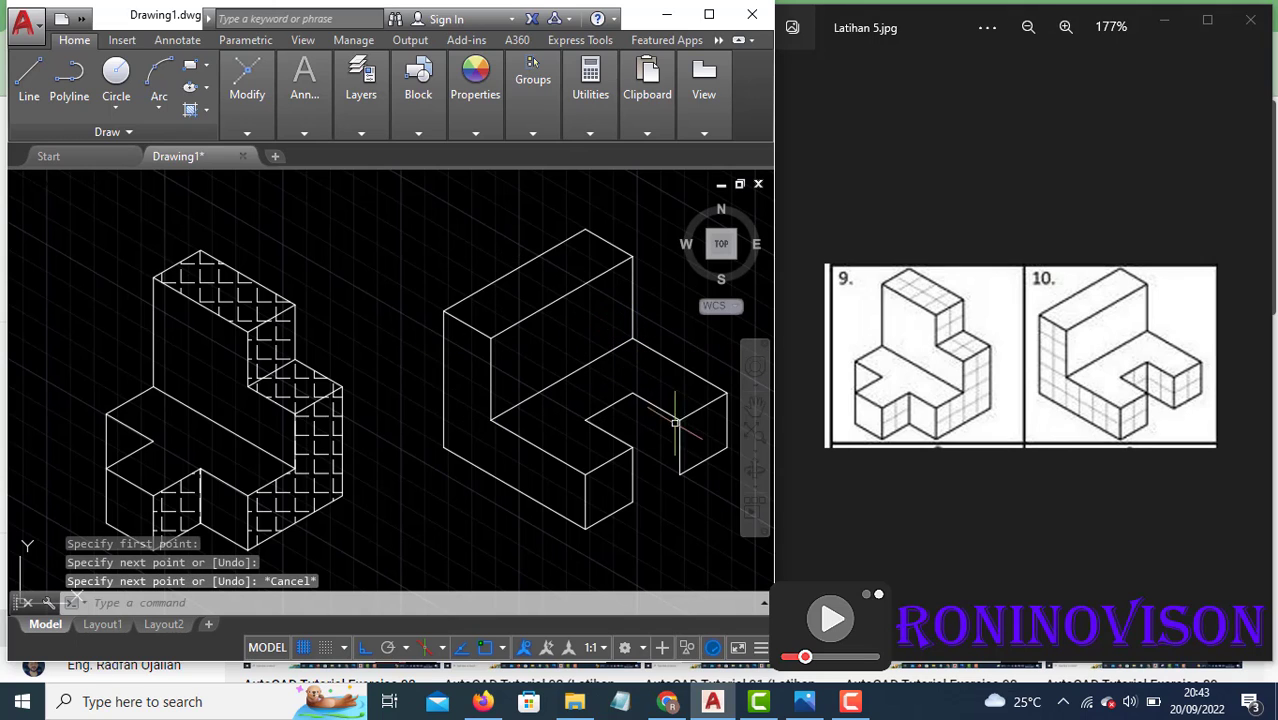
type("l")
key("Return")
left_click(632, 393)
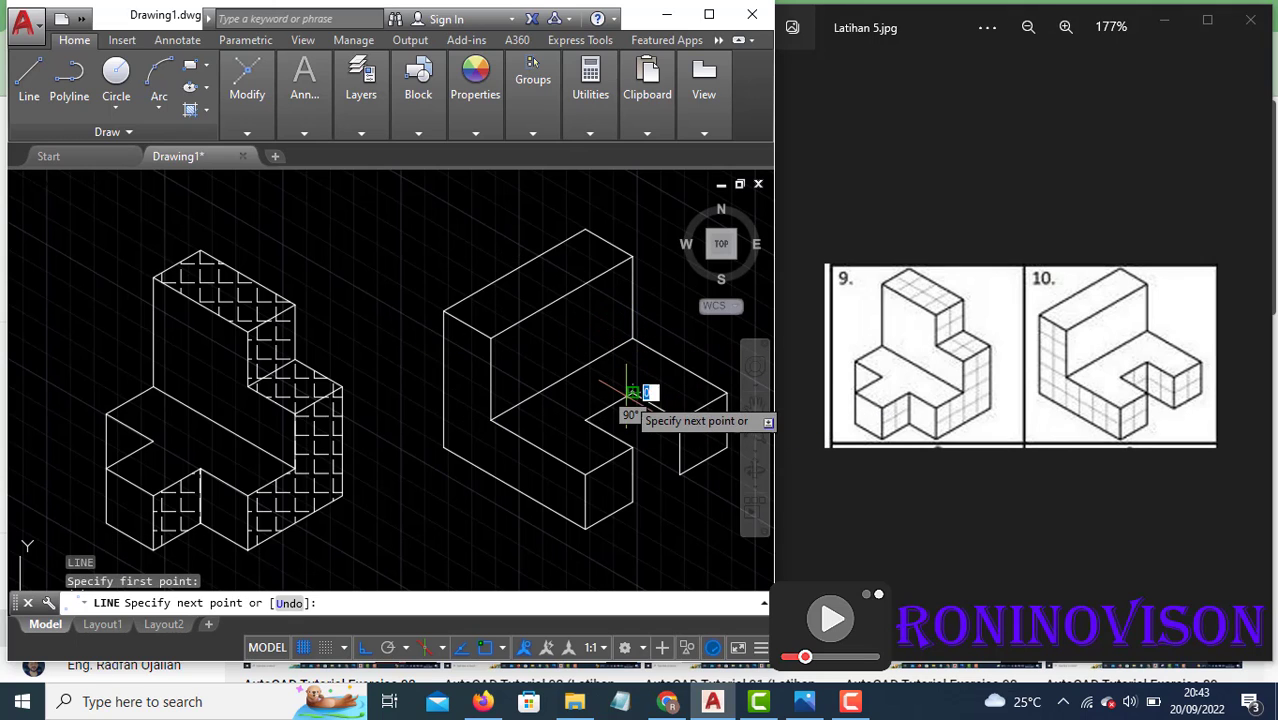
left_click(632, 446)
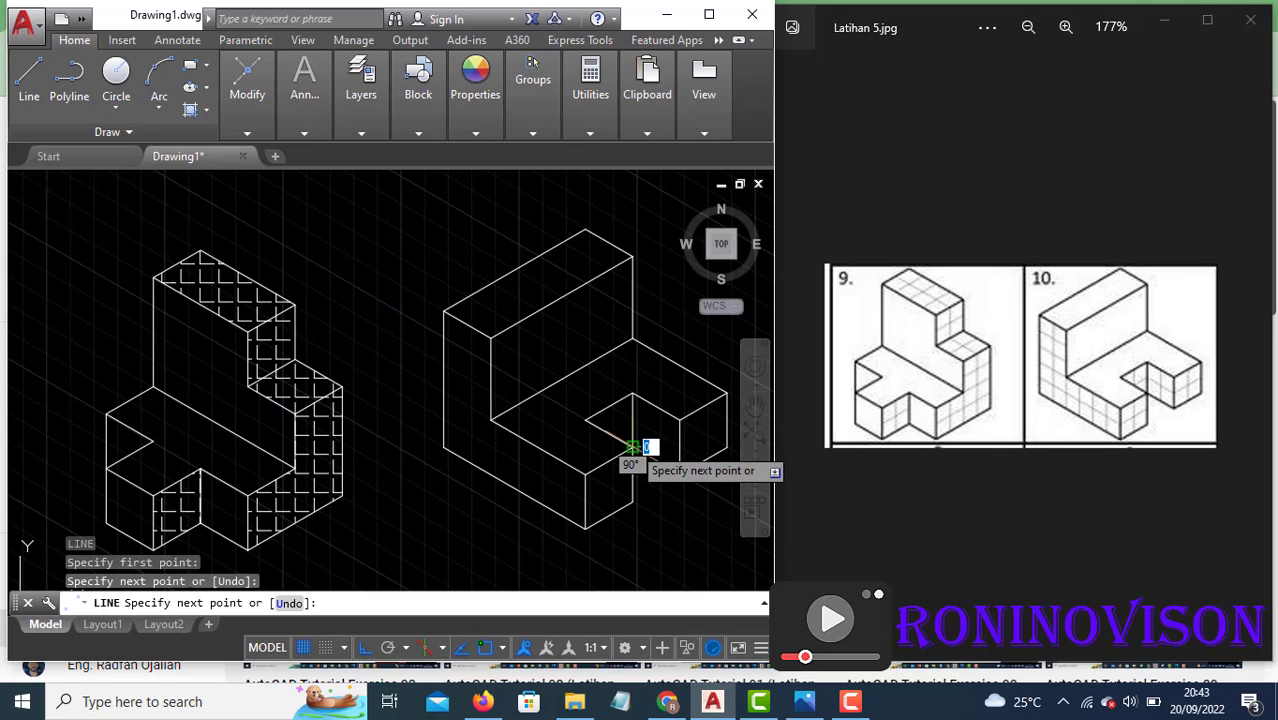
key("Return")
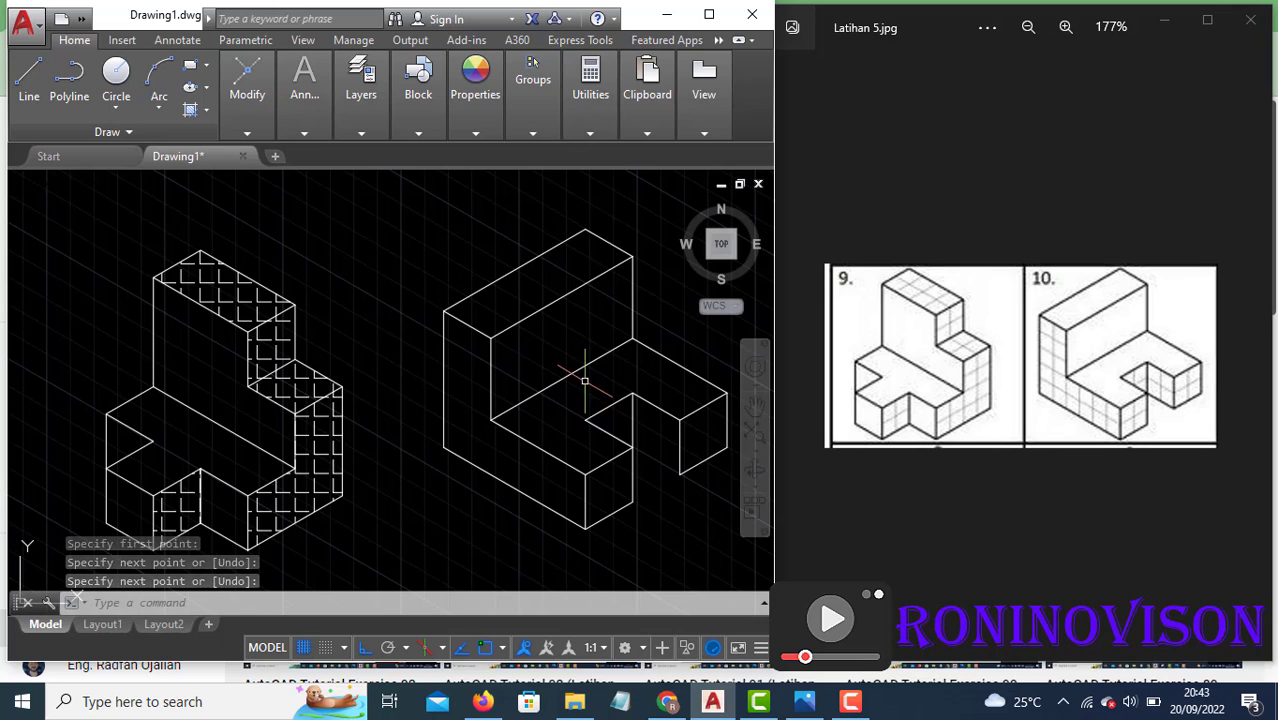
Step: Hatch the left L-shaped face and the small front face with the grid pattern
type("H")
key("Return")
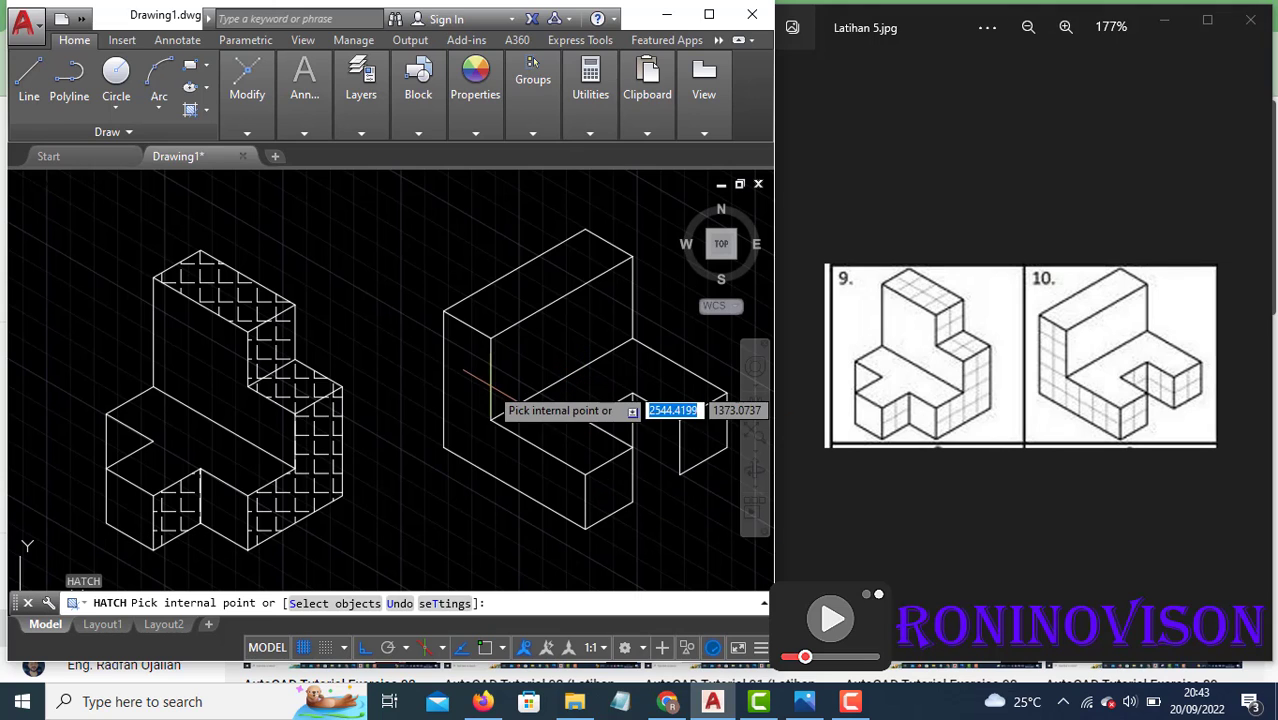
left_click(475, 400)
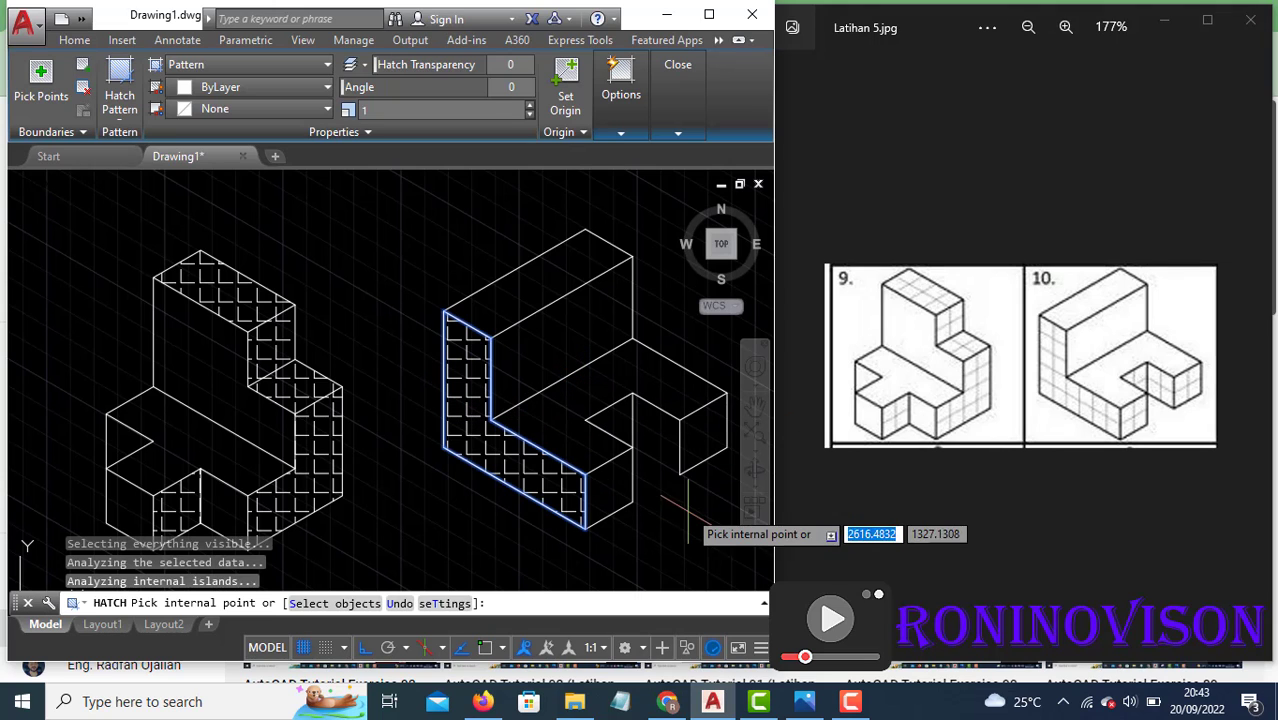
left_click(617, 484)
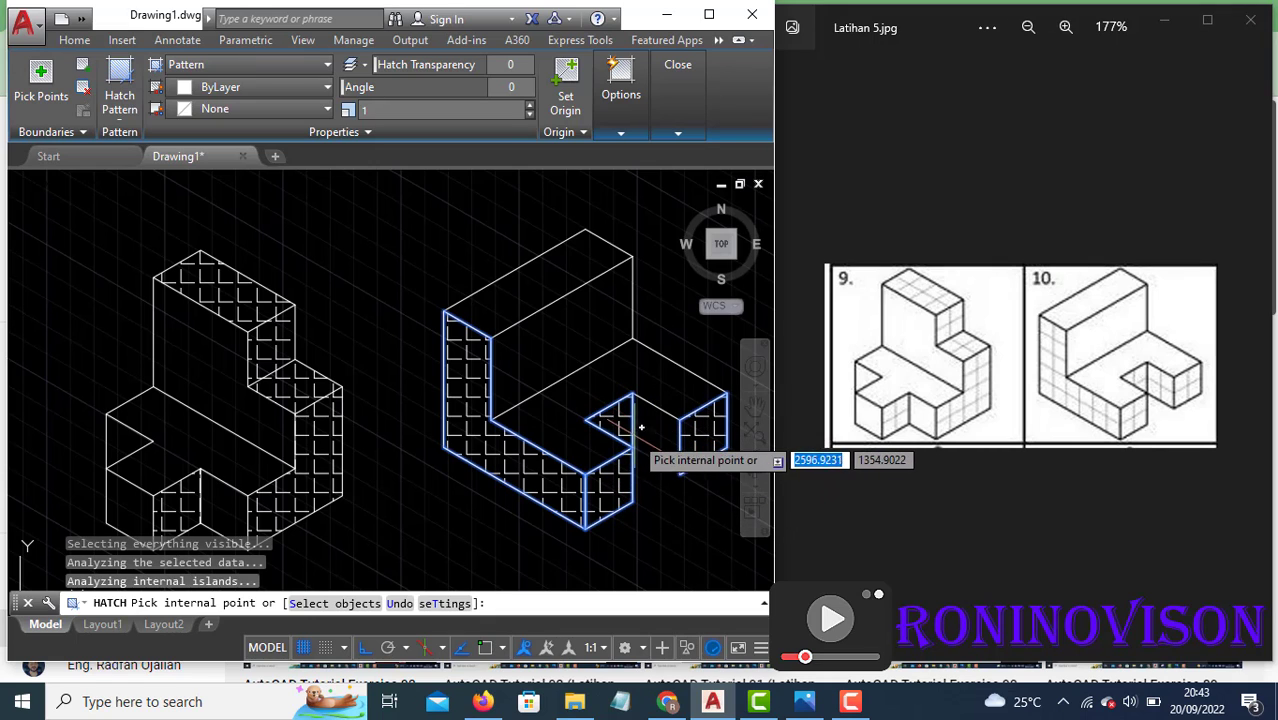
key("Escape")
Step: Close the remaining front face with a short vertical line and hatch it
type("l")
key("Return")
left_click(632, 475)
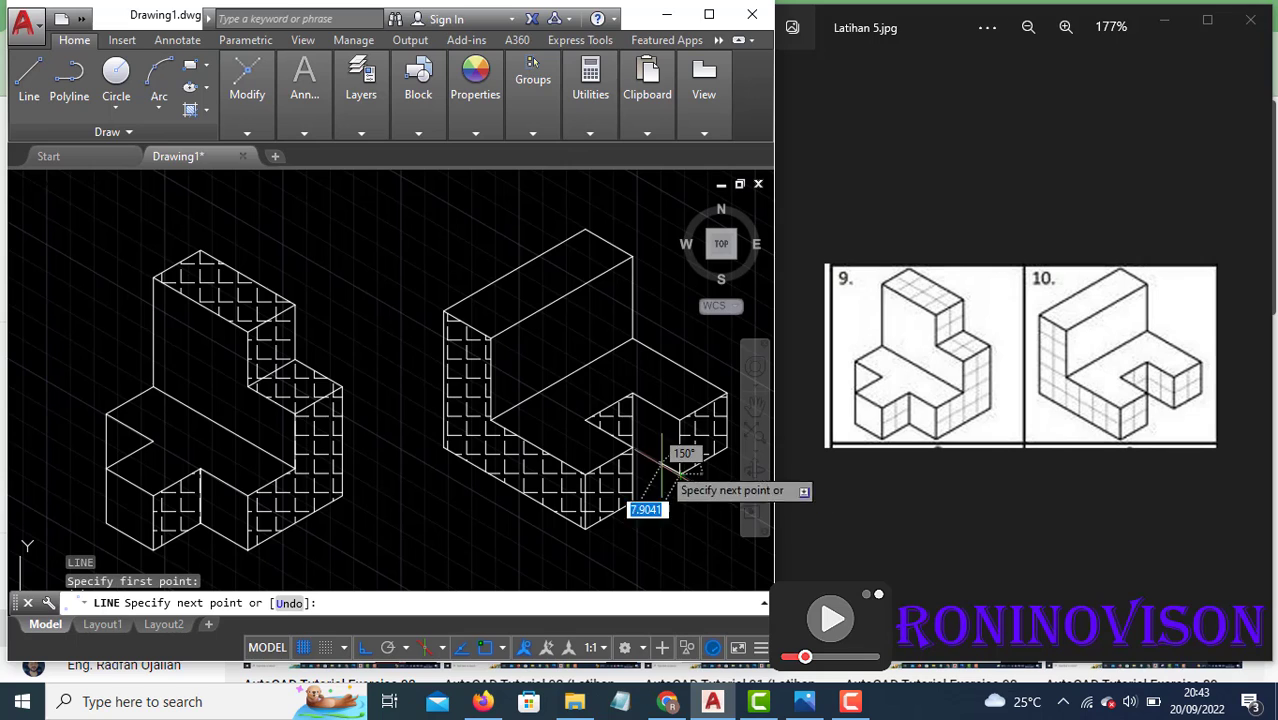
left_click(632, 447)
key("Return")
type("h")
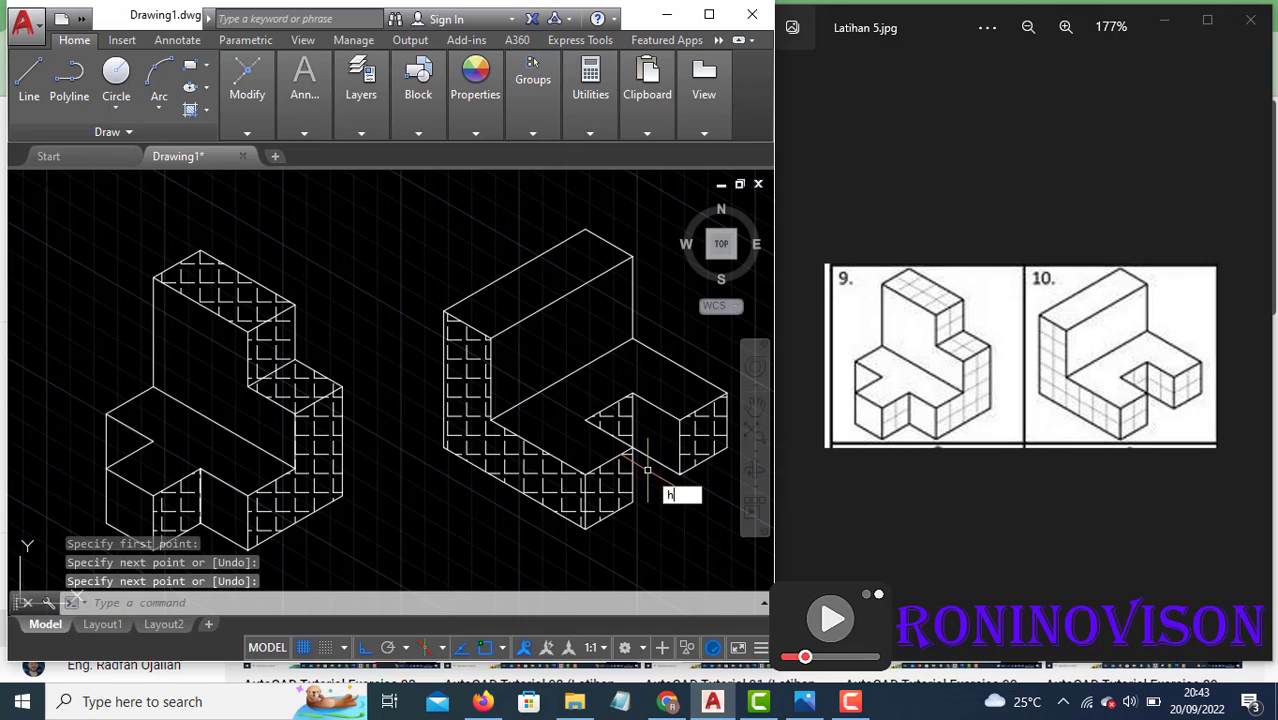
key("Return")
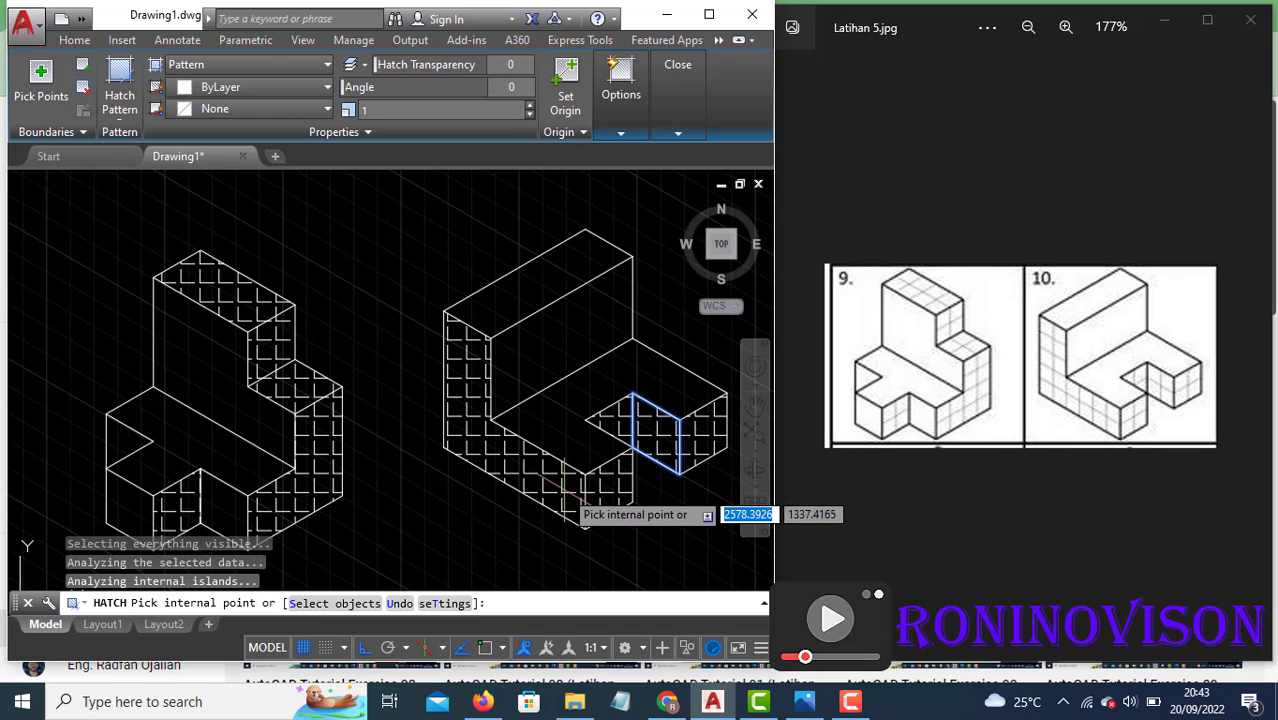
key("Escape")
scroll(425, 393, "down", 2)
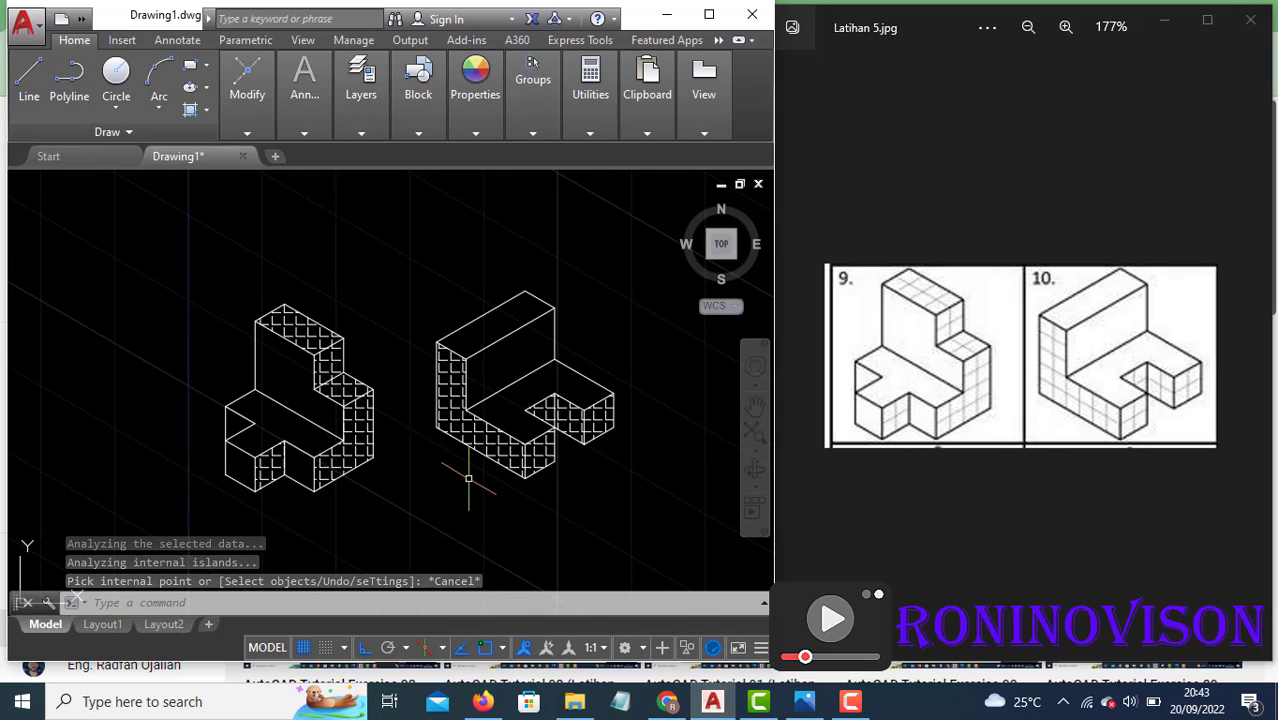
Step: In Drafting Settings (DS), switch from isometric to rectangular snap with 10-unit spacing
type("ds")
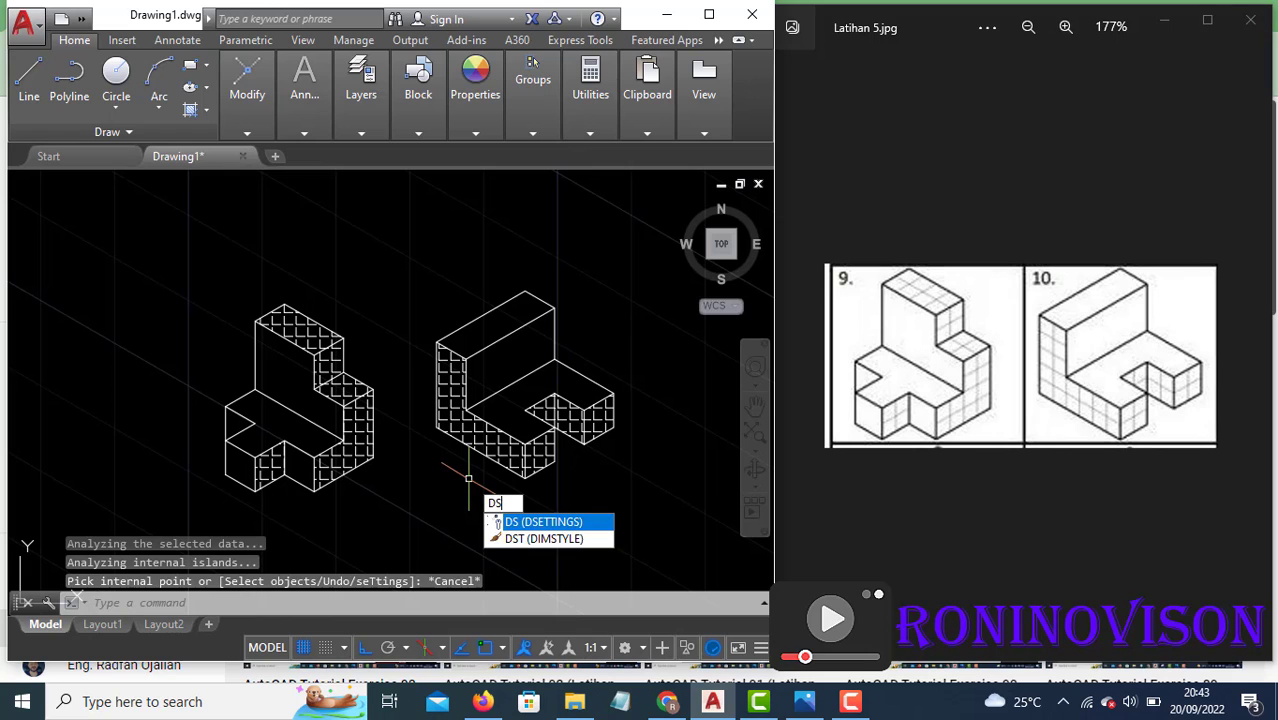
key("Return")
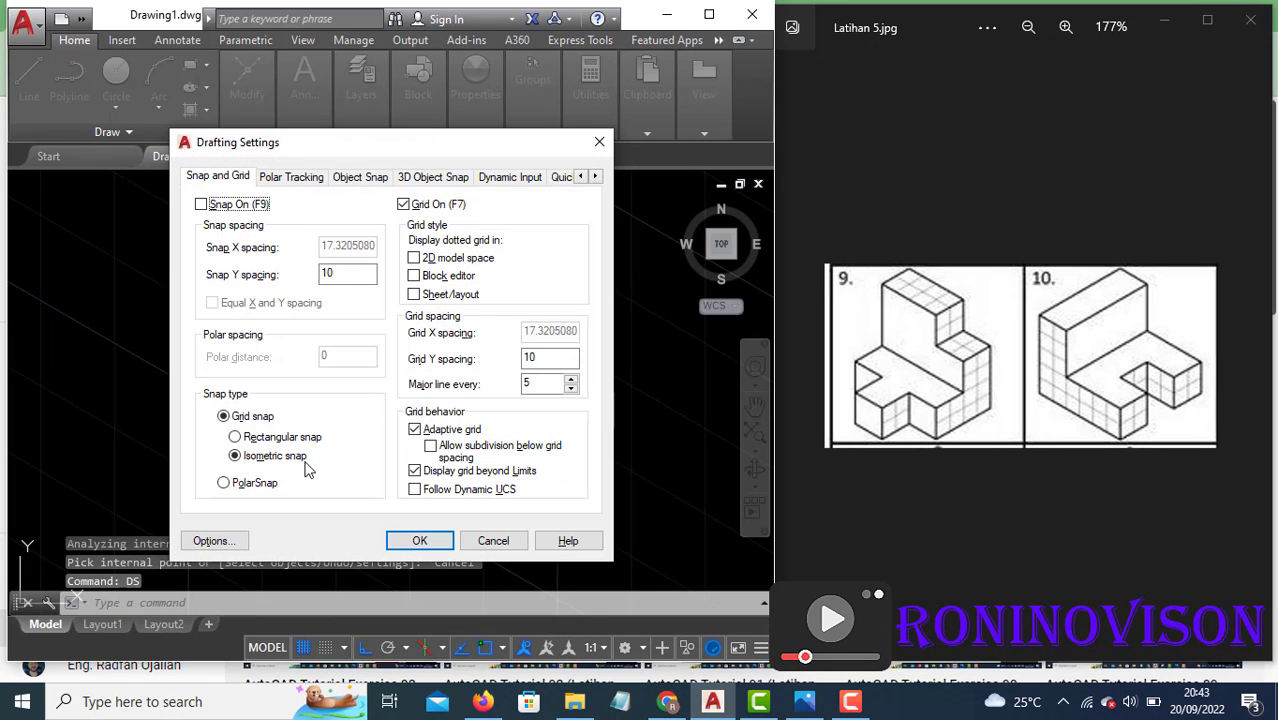
left_click(236, 437)
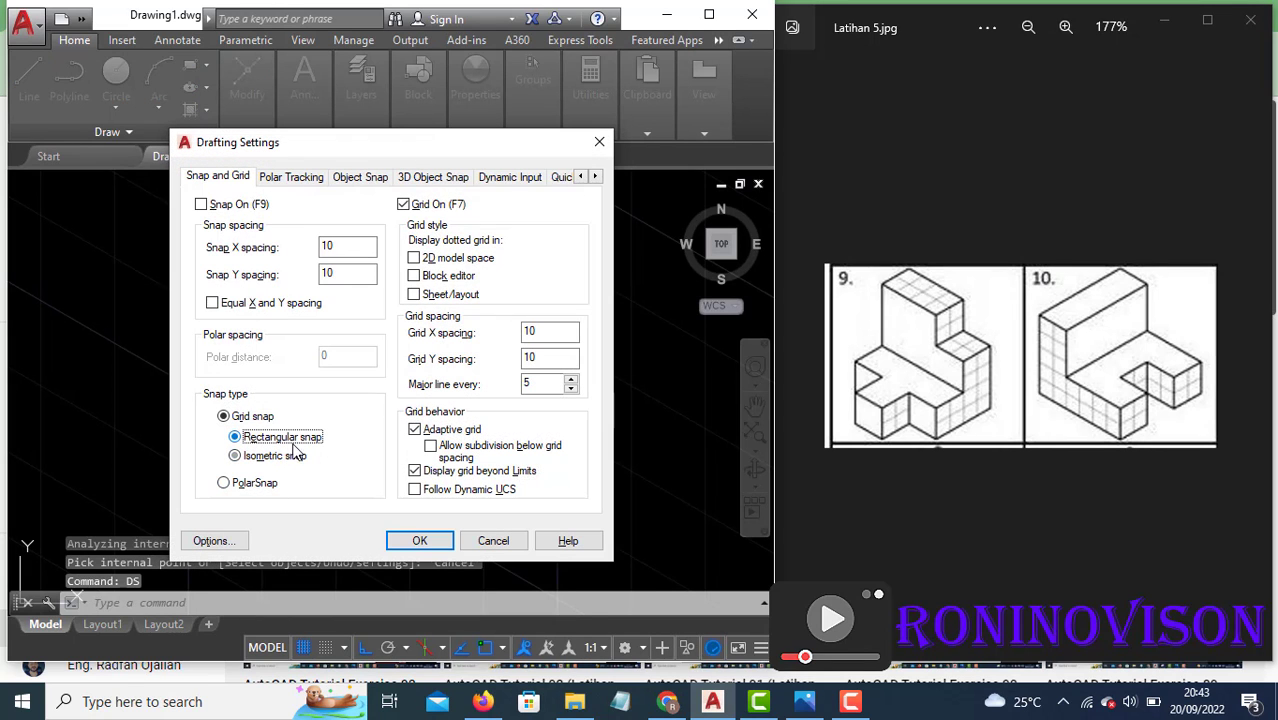
left_click(420, 545)
key("Escape")
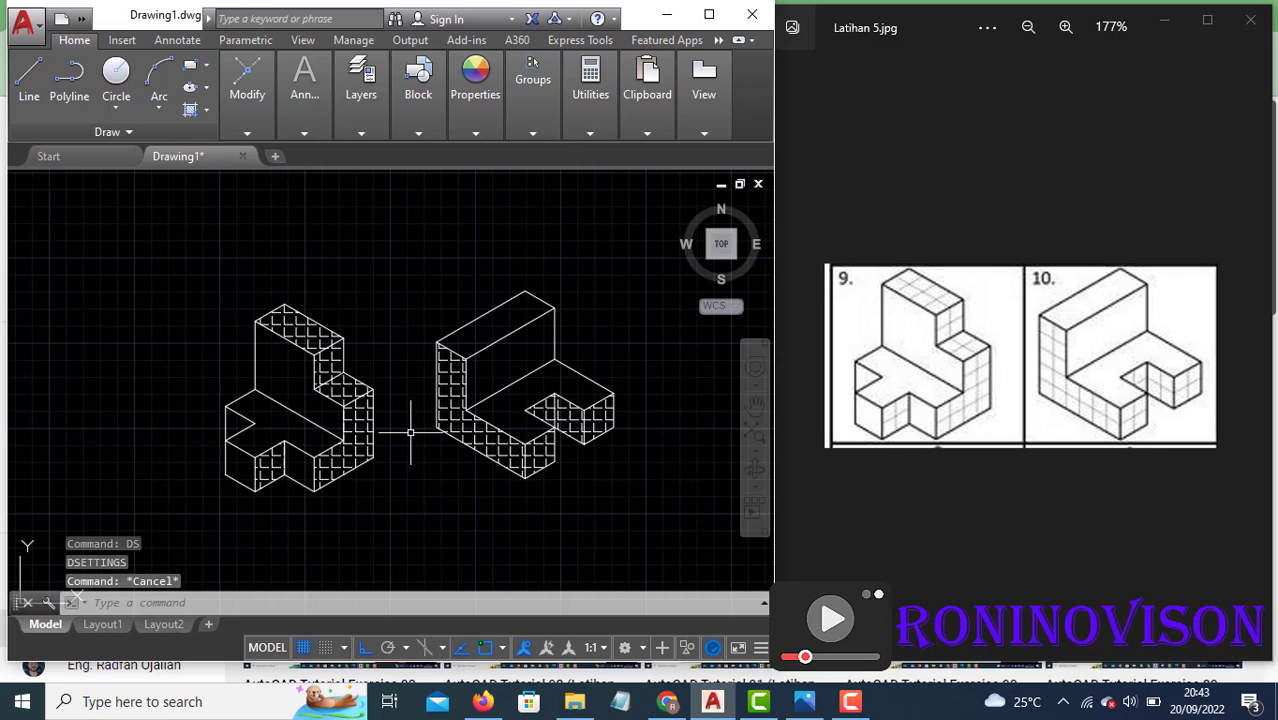
Step: Draw a rectangular frame around the exercise 9 drawing
type("rec")
key("Return")
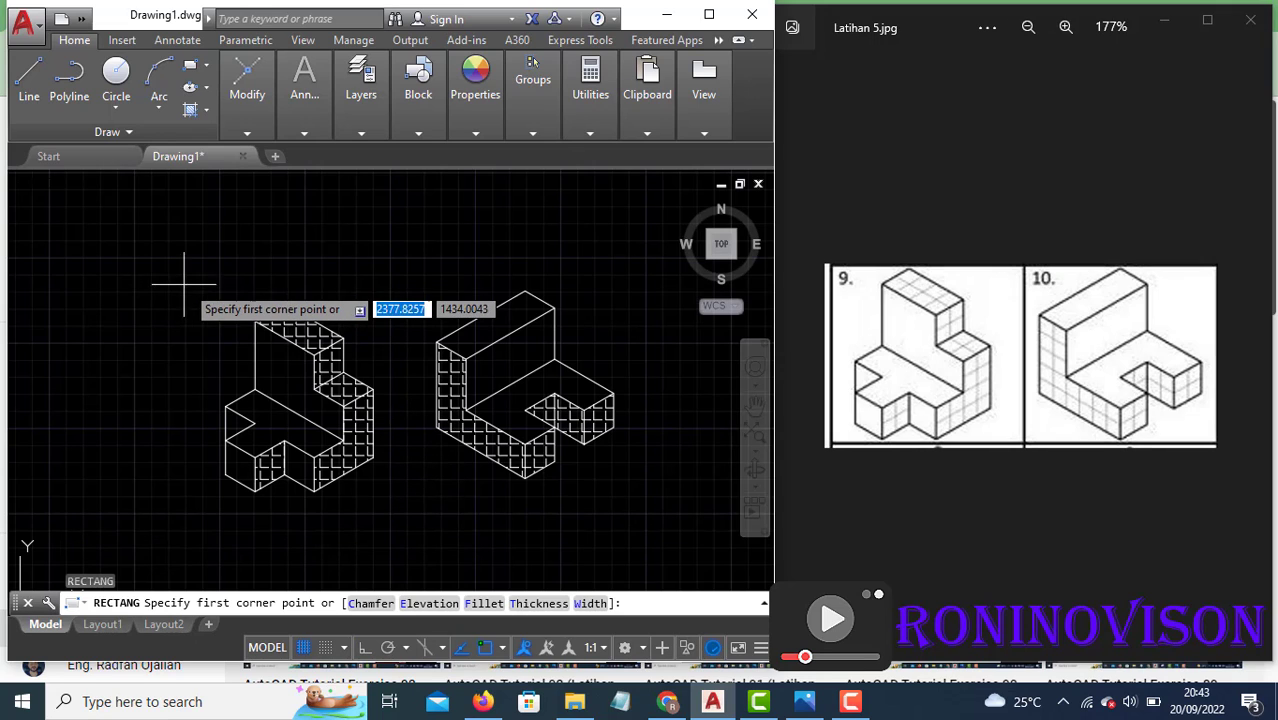
left_click(188, 287)
left_click(407, 510)
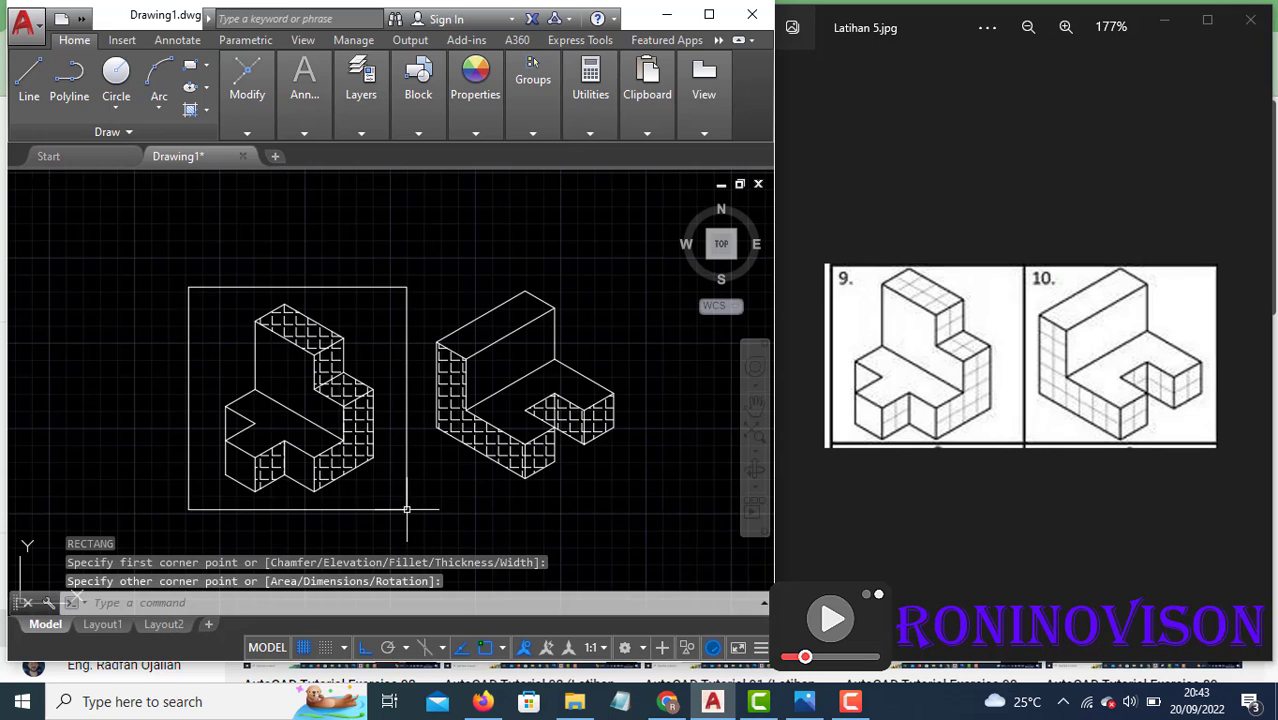
Step: Copy the frame from its top-left corner to its top-right corner, placing the copy alongside
left_click(224, 295)
left_click(155, 250)
type("c")
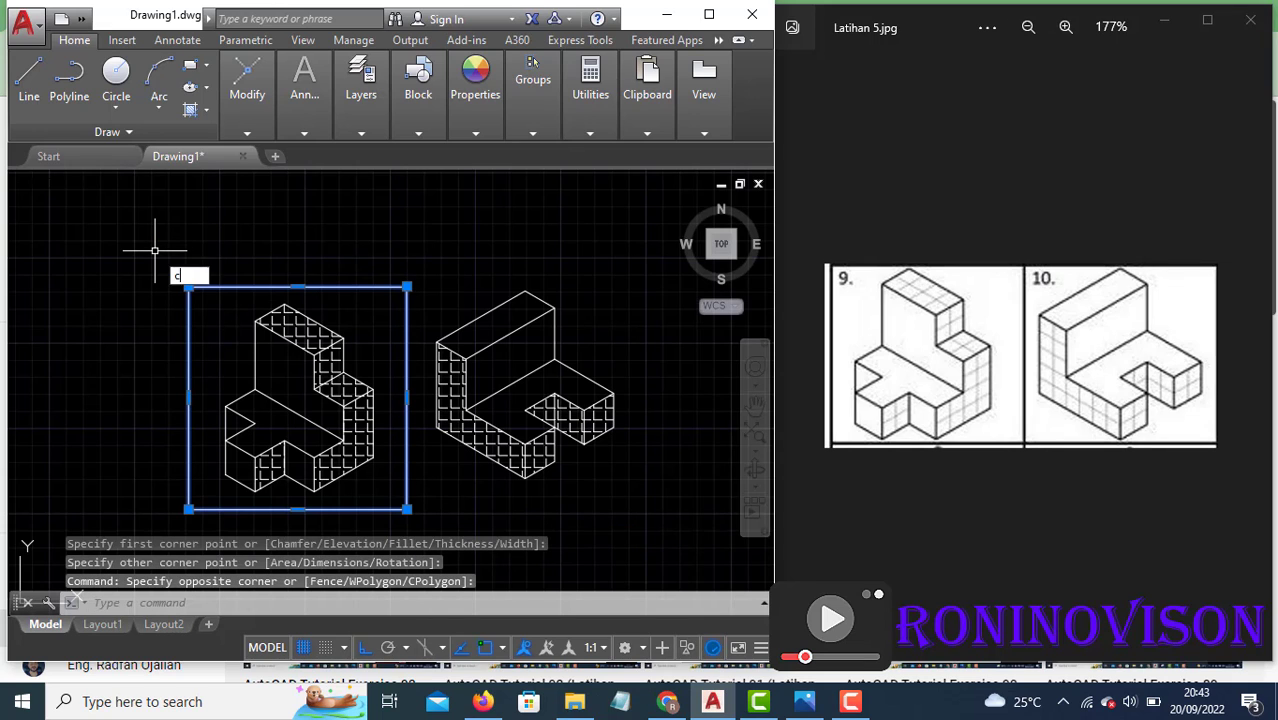
type("o")
key("Return")
left_click(188, 287)
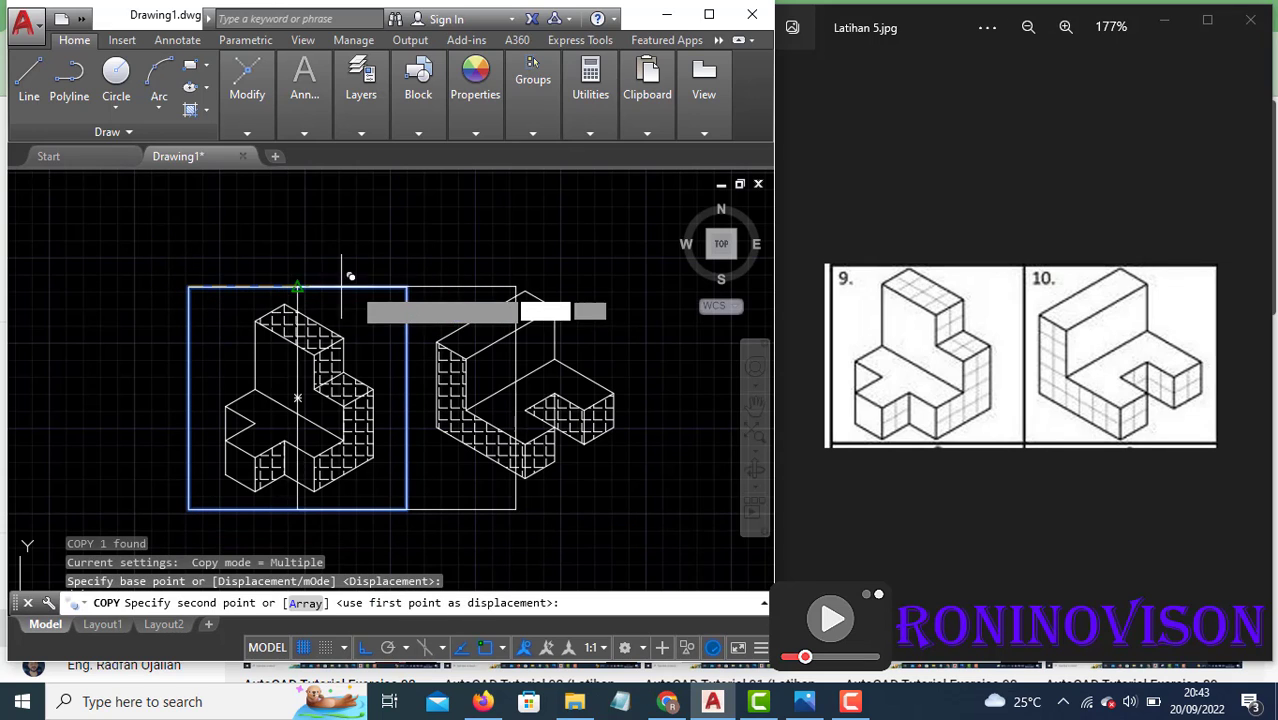
left_click(408, 288)
key("Escape")
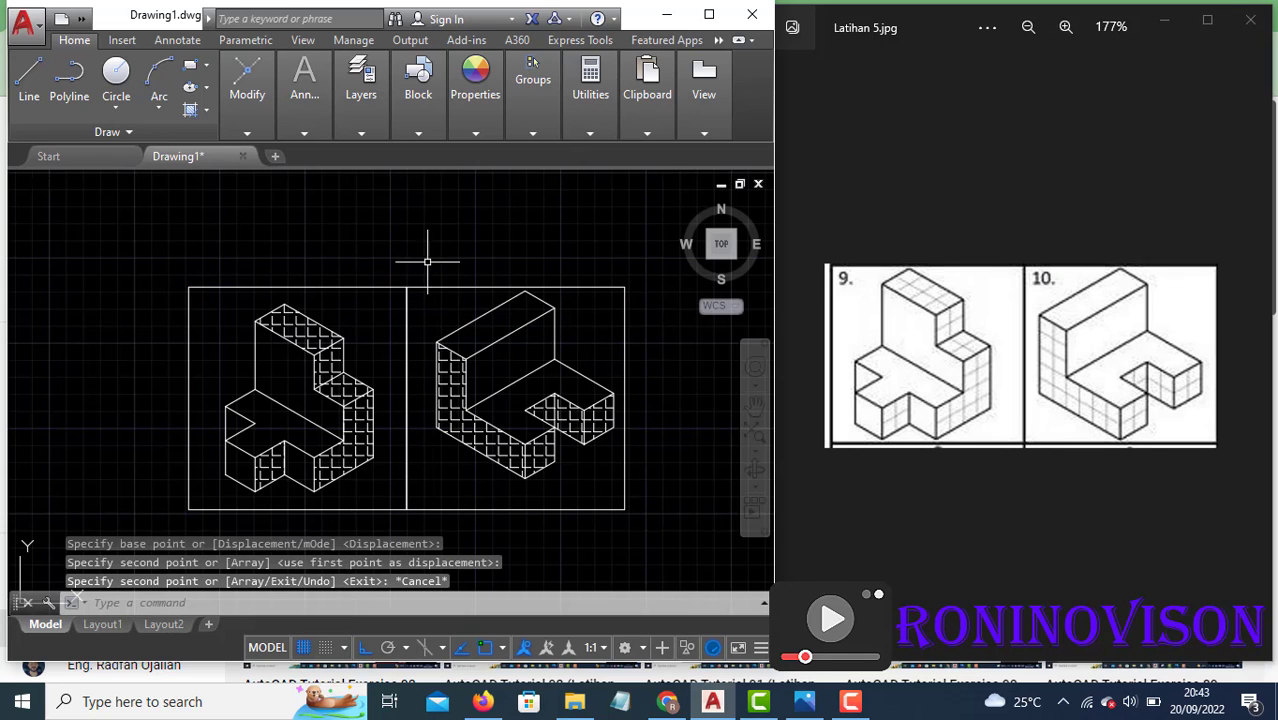
left_click(427, 262)
Step: Move the exercise 10 drawing slightly down to centre it in its frame
left_click(620, 481)
type("M")
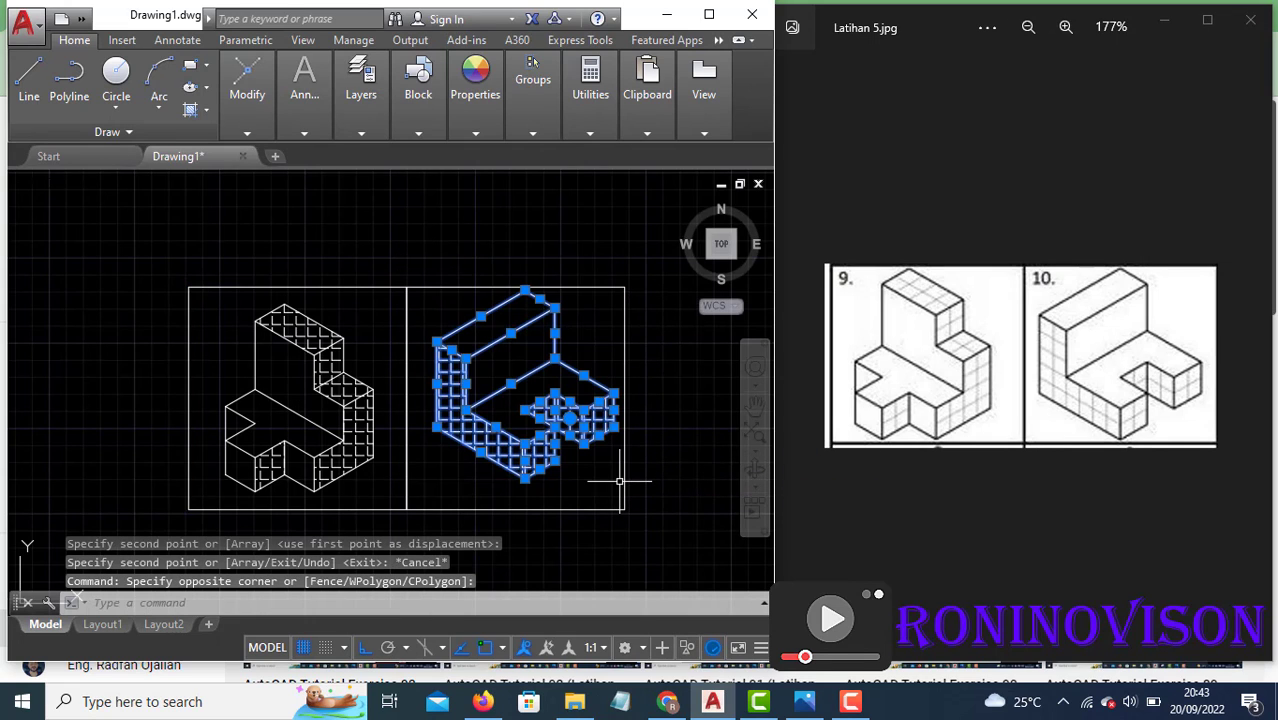
left_click(75, 340)
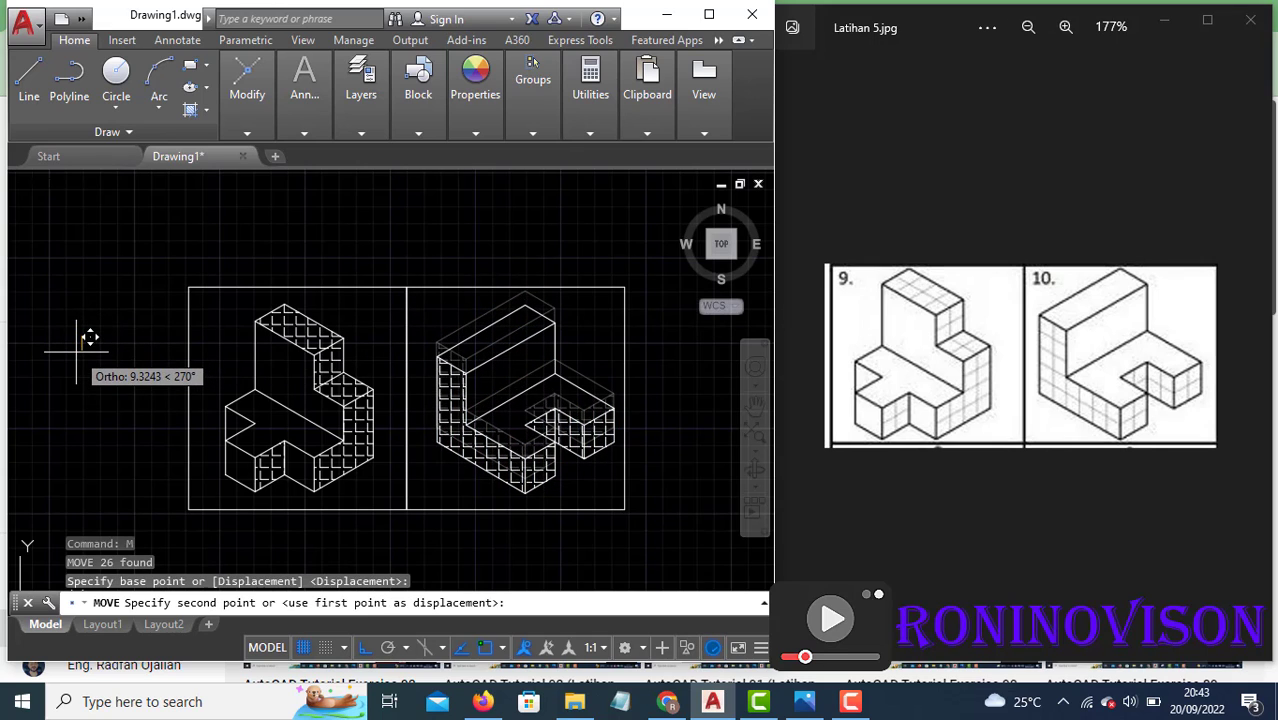
left_click(76, 351)
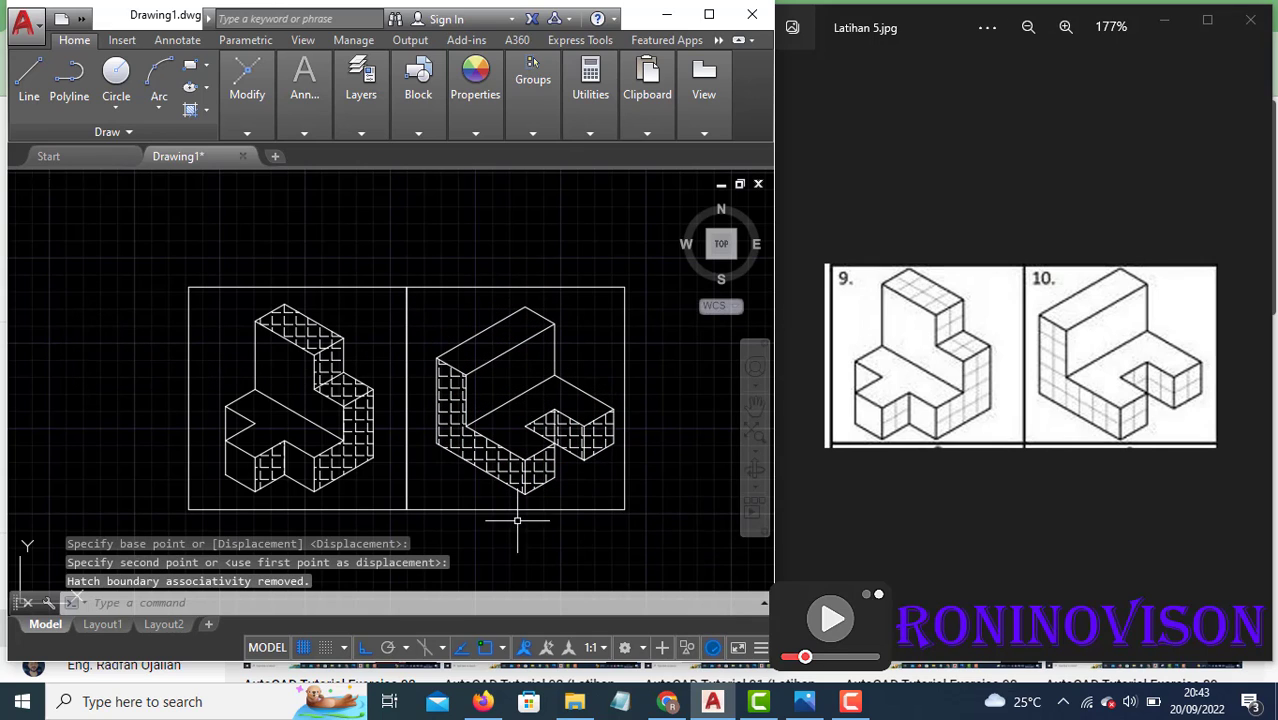
middle_click_drag(475, 469, 443, 449)
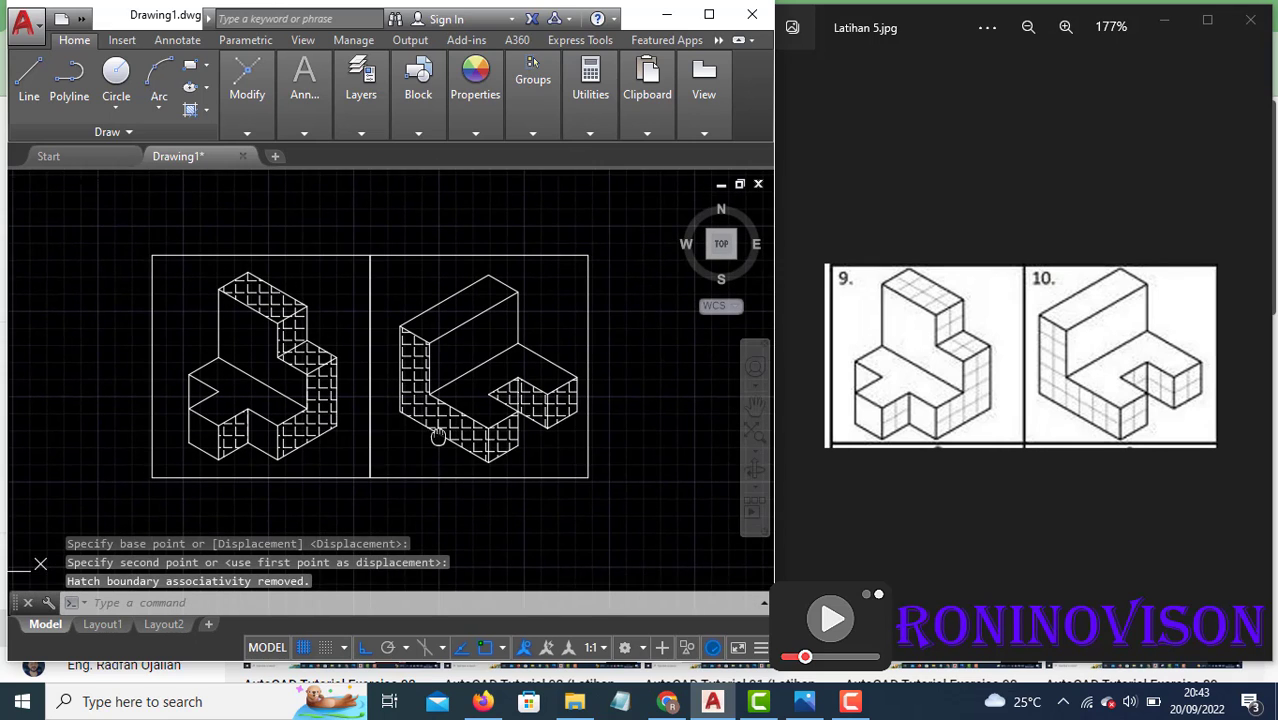